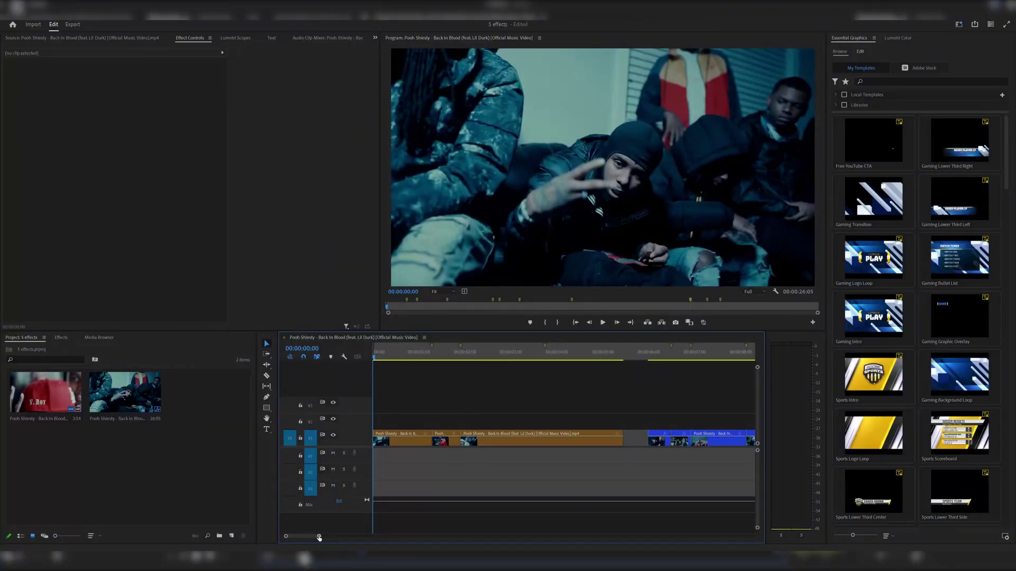
Move the playhead to the first cut at 00:00:01:07 and create an adjustment layer with the default settings
{"action": "left_click_drag", "start_coordinate": [319, 538], "coordinate": [377, 528]}
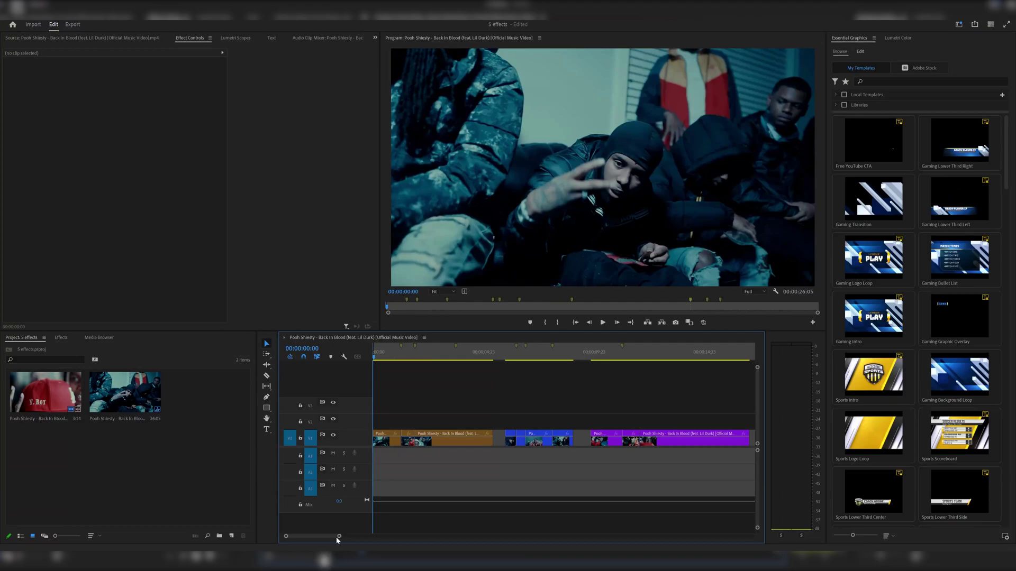
{"action": "scroll", "coordinate": [328, 539], "scroll_direction": "up", "scroll_amount": 4}
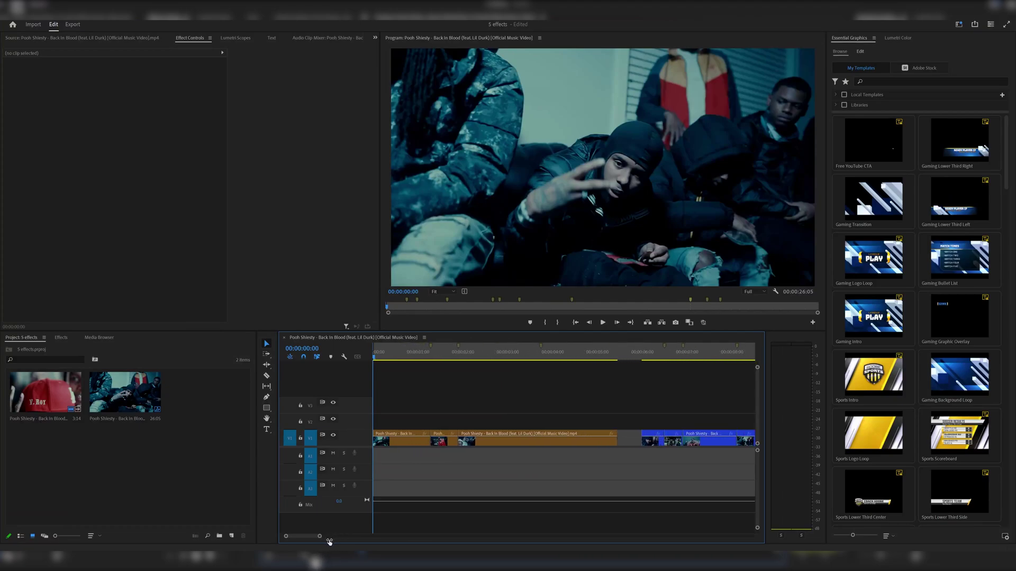
{"action": "scroll", "coordinate": [329, 540], "scroll_direction": "up", "scroll_amount": 1}
{"action": "left_click_drag", "start_coordinate": [494, 359], "coordinate": [452, 362]}
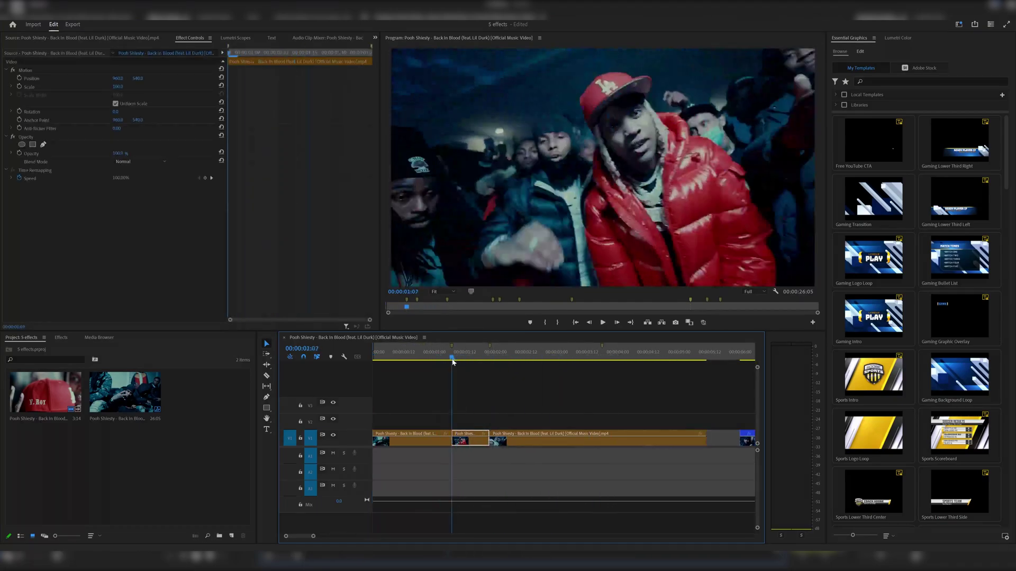
{"action": "left_click", "coordinate": [232, 538]}
{"action": "left_click", "coordinate": [263, 479]}
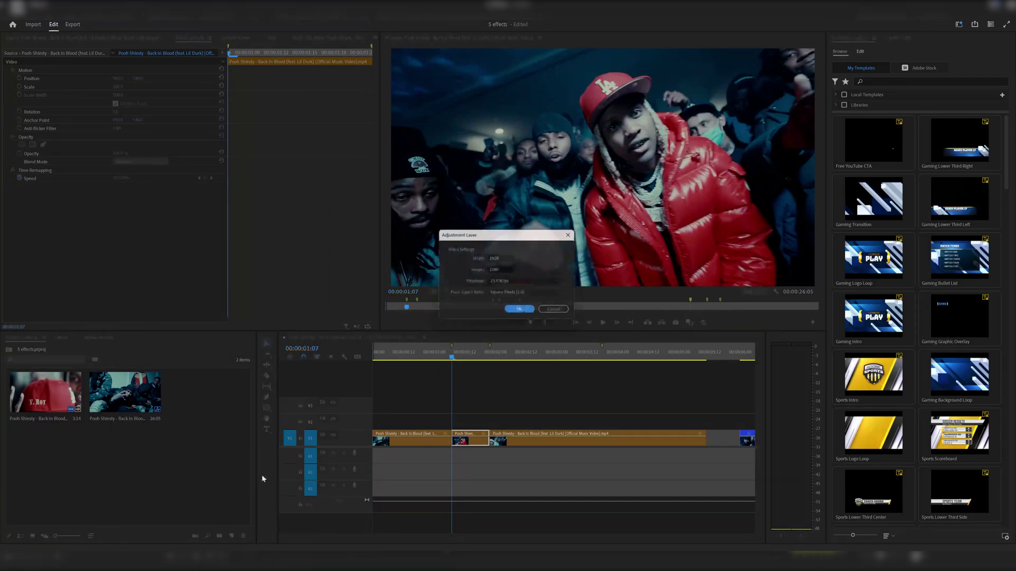
{"action": "left_click", "coordinate": [519, 309]}
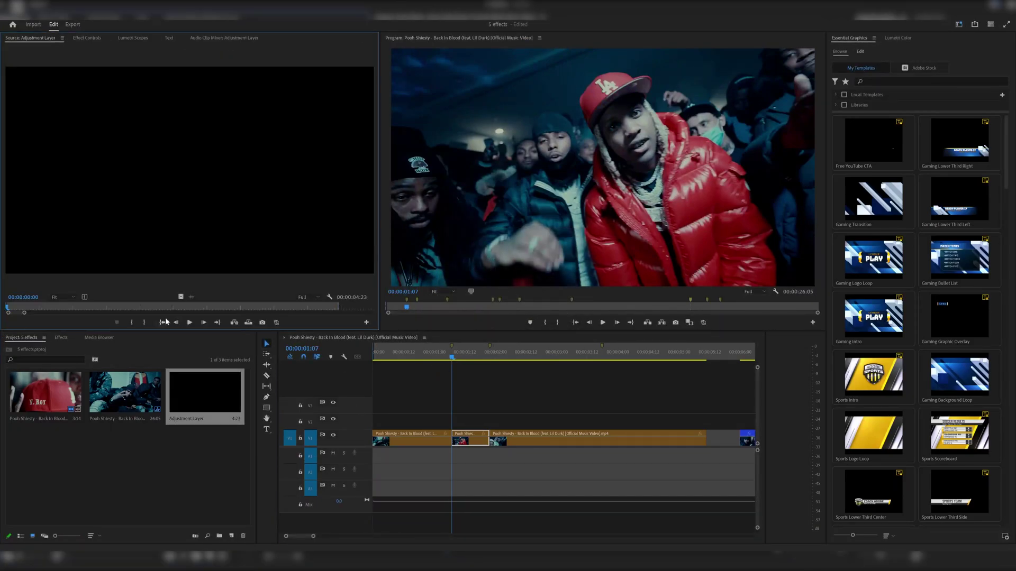
Mark a 13-frame section of the adjustment layer, place it on V2 across the first cut, and trim its end slightly
{"action": "left_click", "coordinate": [132, 323]}
{"action": "left_click", "coordinate": [149, 323]}
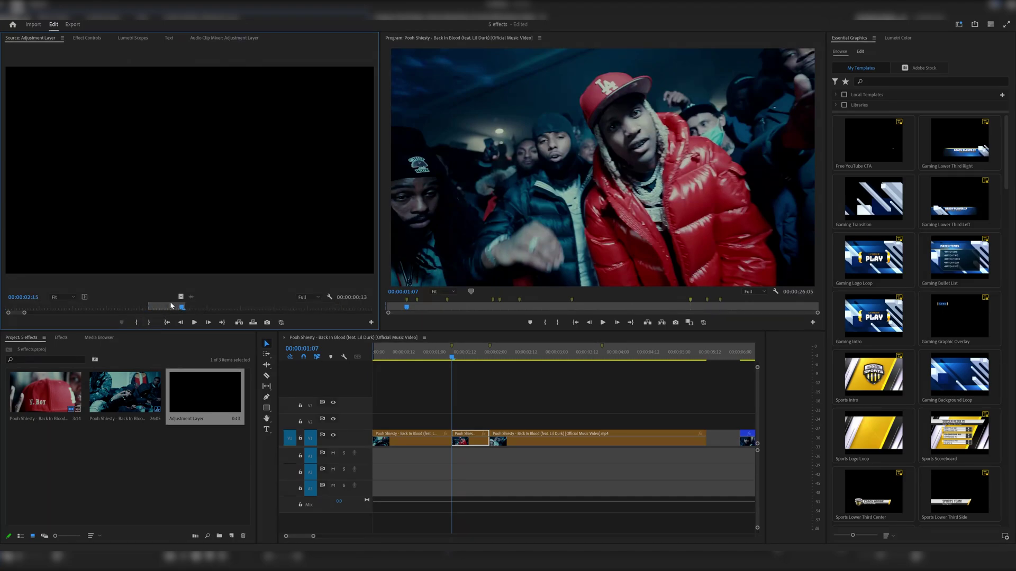
{"action": "left_click_drag", "start_coordinate": [429, 351], "coordinate": [441, 427]}
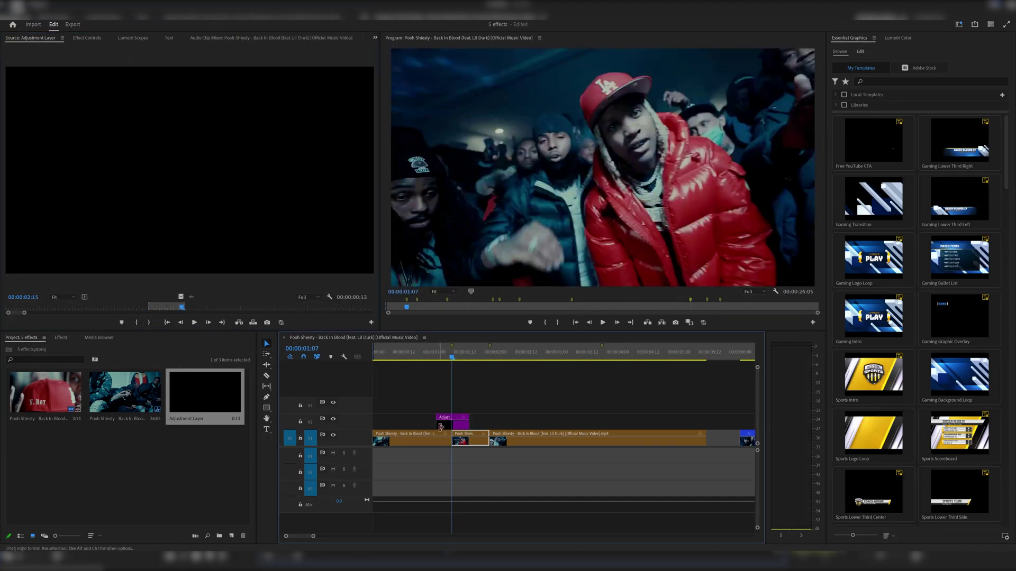
{"action": "left_click", "coordinate": [86, 38]}
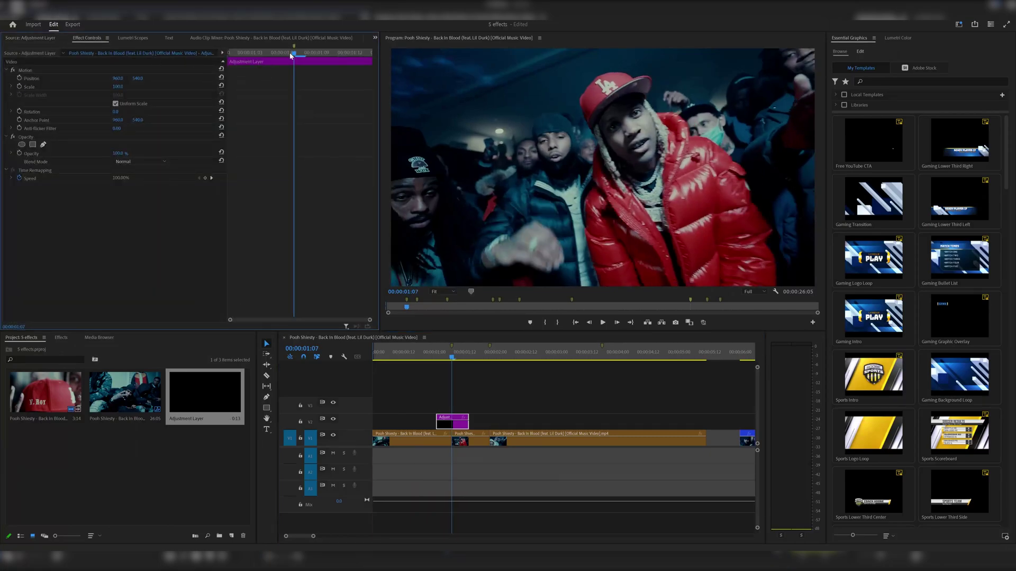
{"action": "left_click_drag", "start_coordinate": [467, 427], "coordinate": [464, 425]}
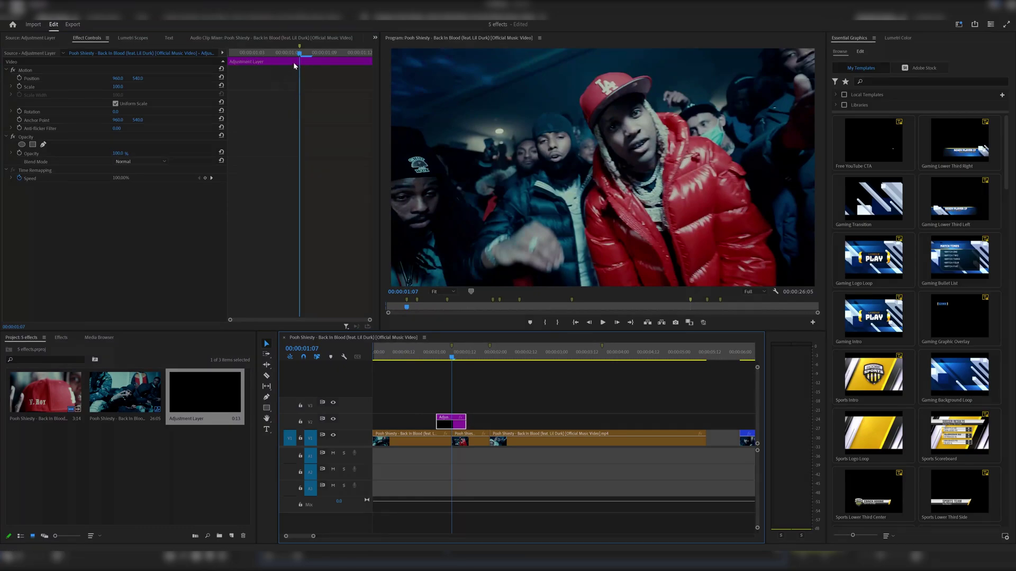
Search the effects for "bright" and apply Brightness & Contrast to the adjustment layer
{"action": "left_click", "coordinate": [61, 338]}
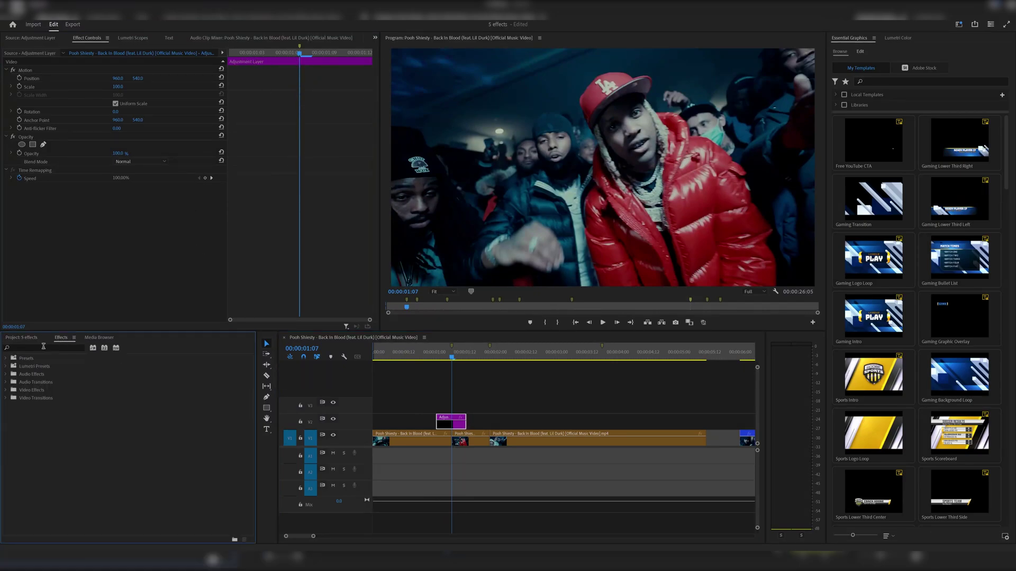
{"action": "left_click", "coordinate": [34, 347]}
{"action": "type", "text": "bright"}
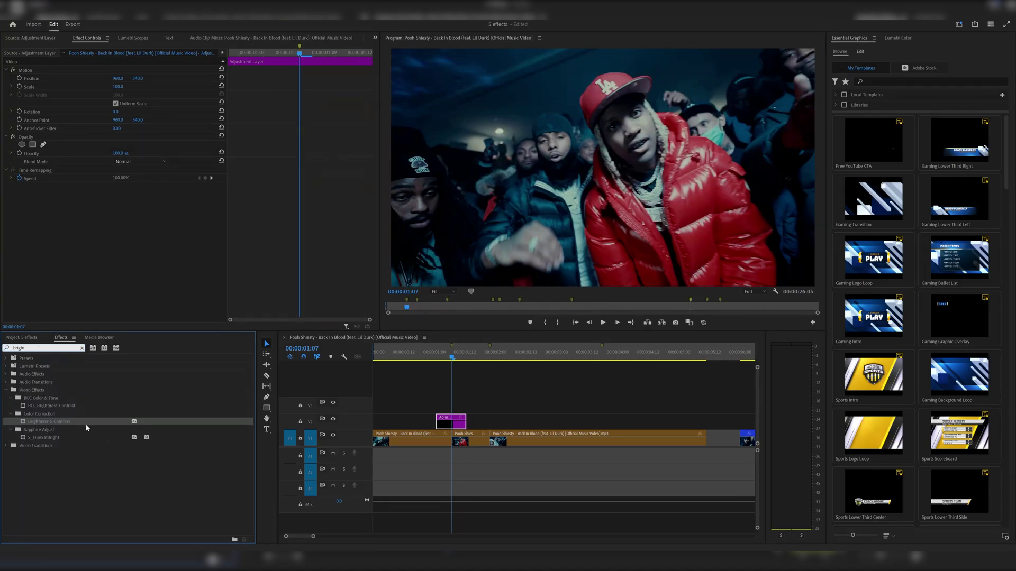
{"action": "left_click_drag", "start_coordinate": [52, 426], "coordinate": [461, 426]}
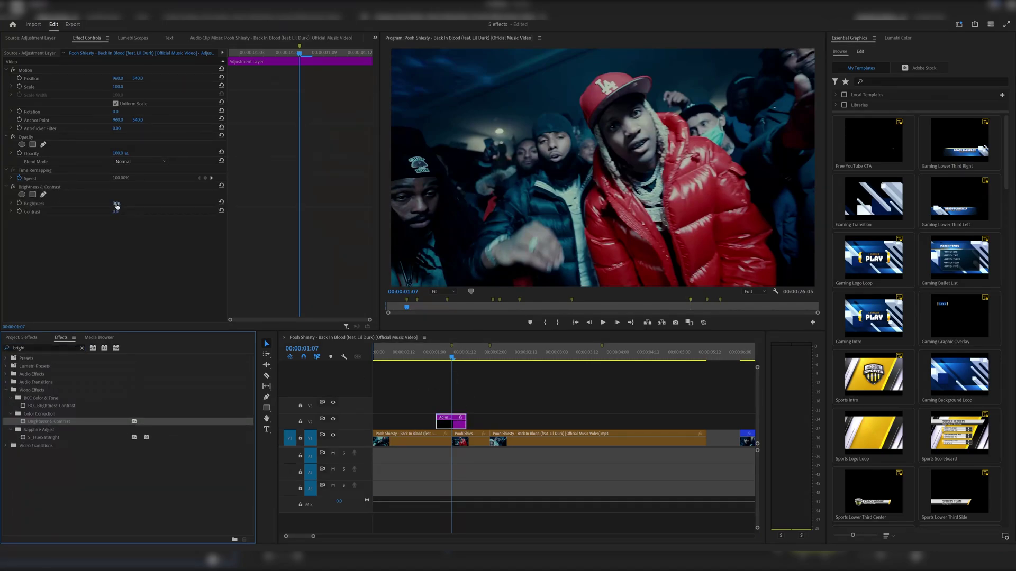
Set Brightness to 75 and Contrast to 61, and enable keyframing for both at the cut
{"action": "left_click_drag", "start_coordinate": [117, 206], "coordinate": [154, 206]}
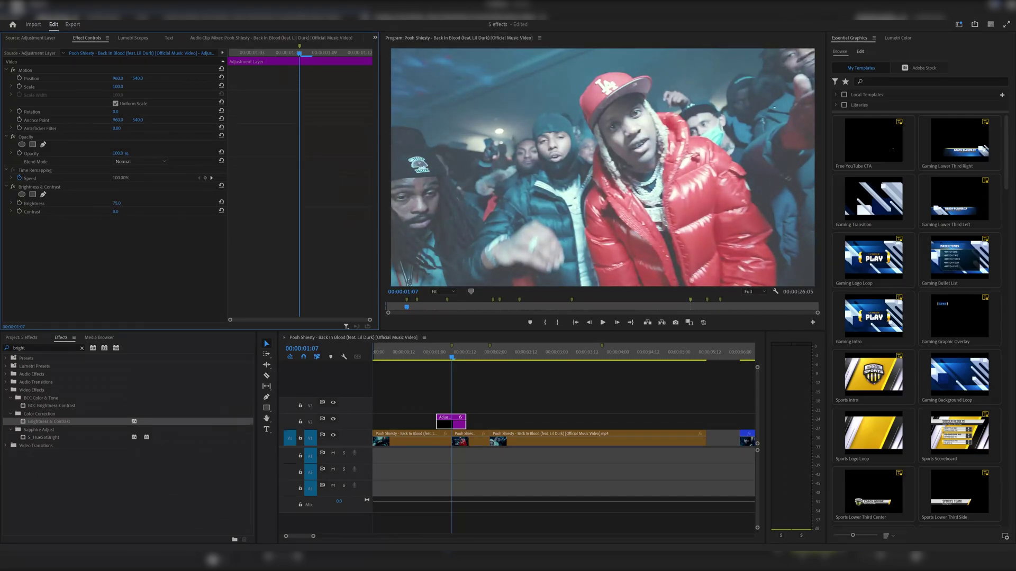
{"action": "left_click_drag", "start_coordinate": [115, 211], "coordinate": [148, 211]}
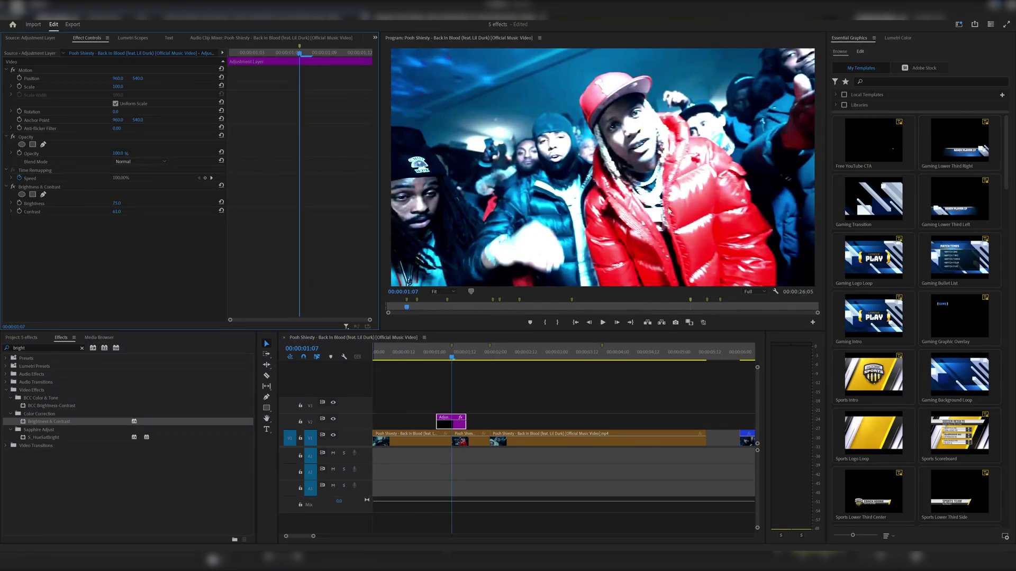
{"action": "left_click", "coordinate": [20, 203]}
{"action": "left_click", "coordinate": [20, 211]}
{"action": "mouse_move", "coordinate": [301, 47]}
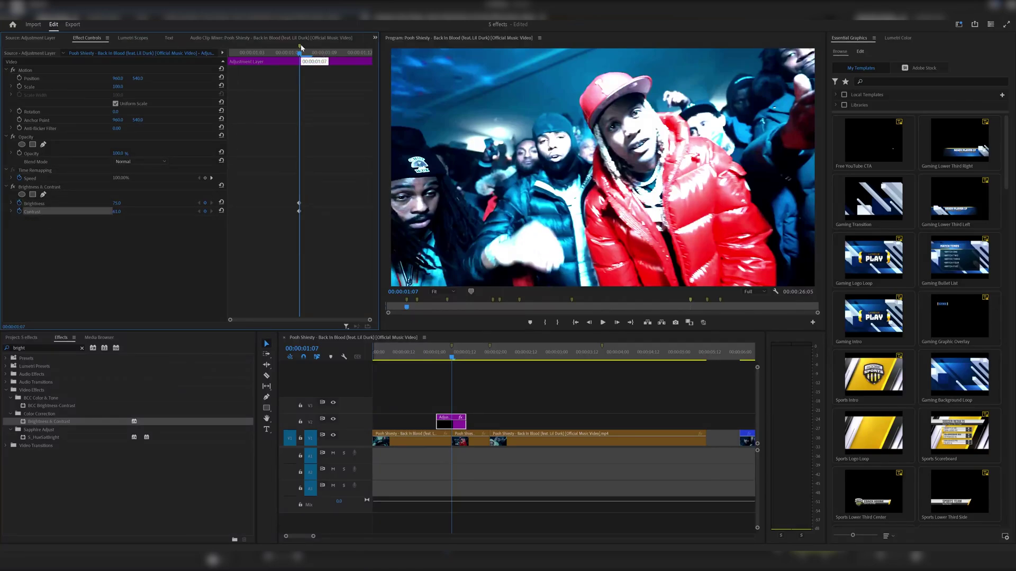
Keyframe Brightness and Contrast back to their default 0 at the start and end of the adjustment layer
{"action": "left_click_drag", "start_coordinate": [294, 59], "coordinate": [229, 61]}
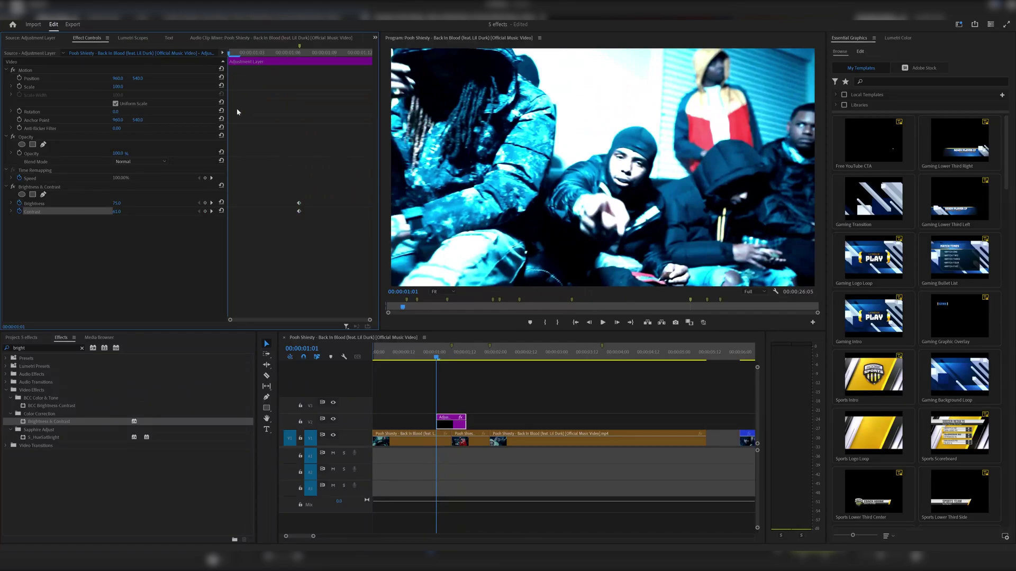
{"action": "left_click", "coordinate": [222, 212]}
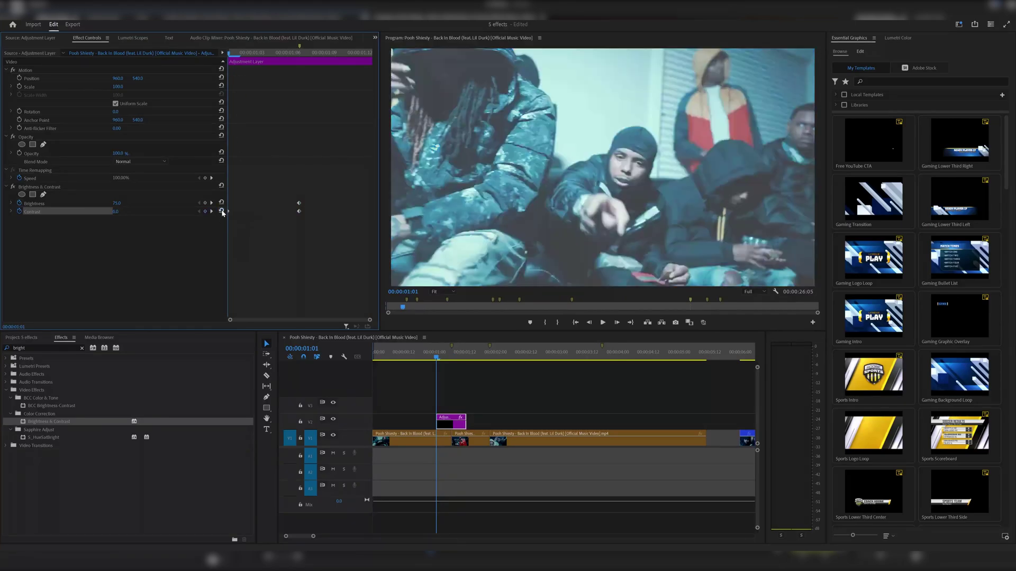
{"action": "left_click", "coordinate": [221, 203]}
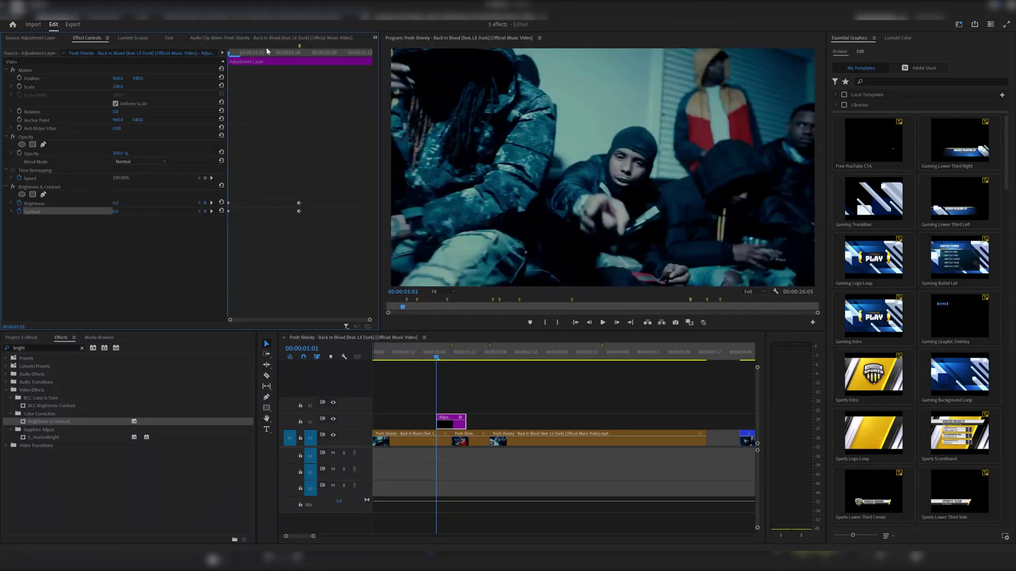
{"action": "left_click_drag", "start_coordinate": [267, 52], "coordinate": [358, 64]}
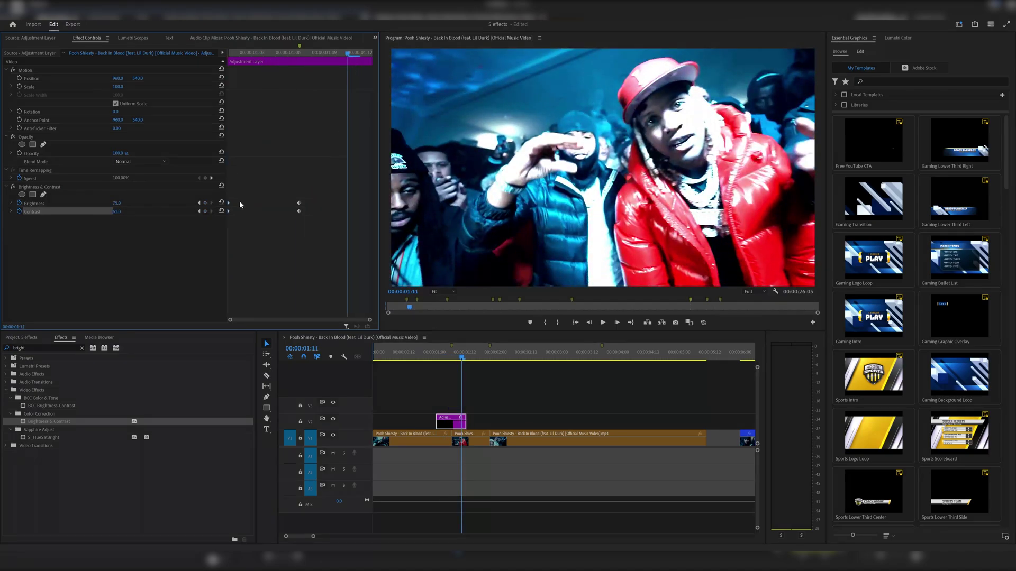
{"action": "left_click", "coordinate": [222, 203]}
{"action": "left_click", "coordinate": [222, 211]}
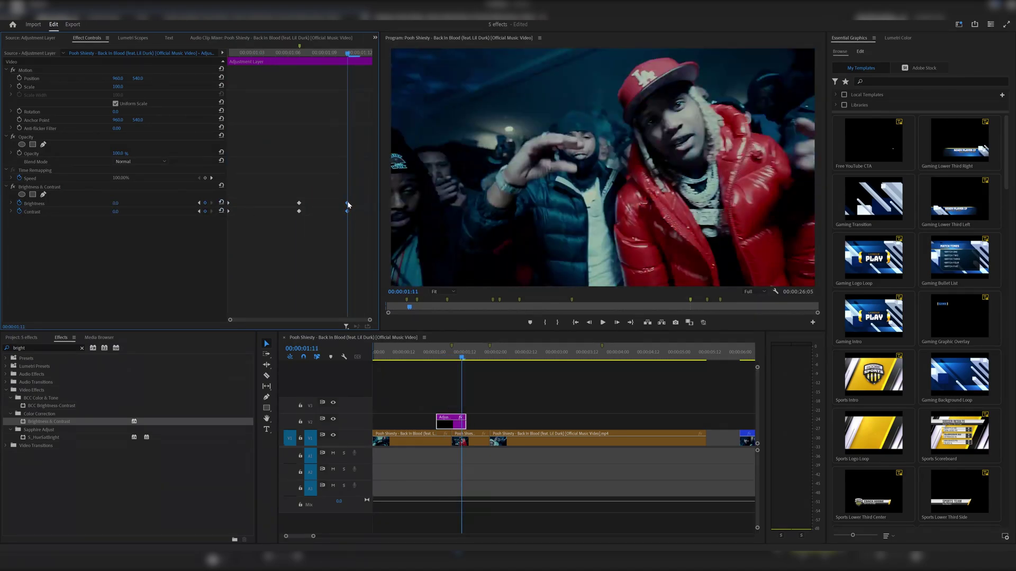
Play back the brightness flash across the first cut
{"action": "left_click", "coordinate": [437, 359]}
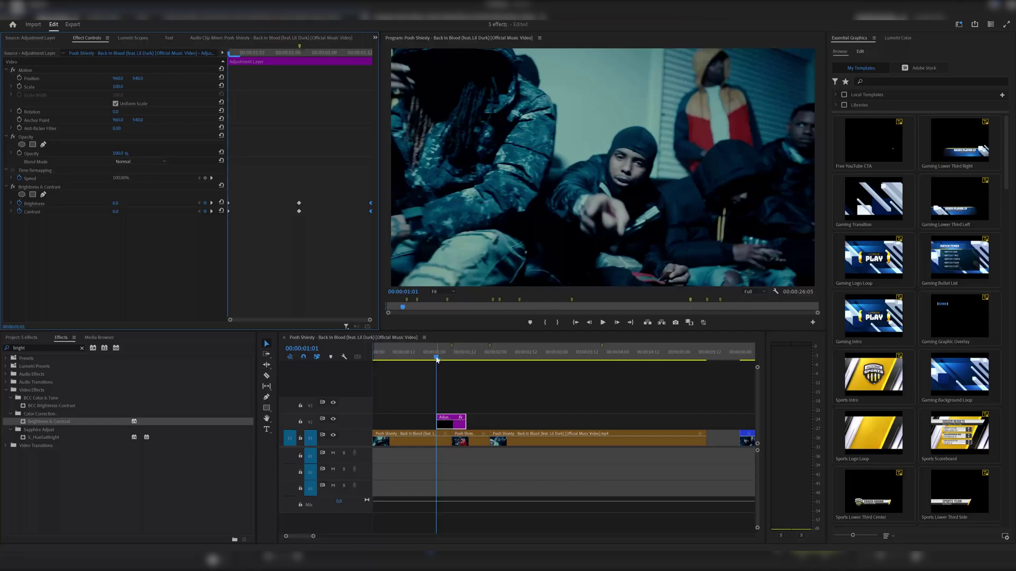
{"action": "key", "text": "space"}
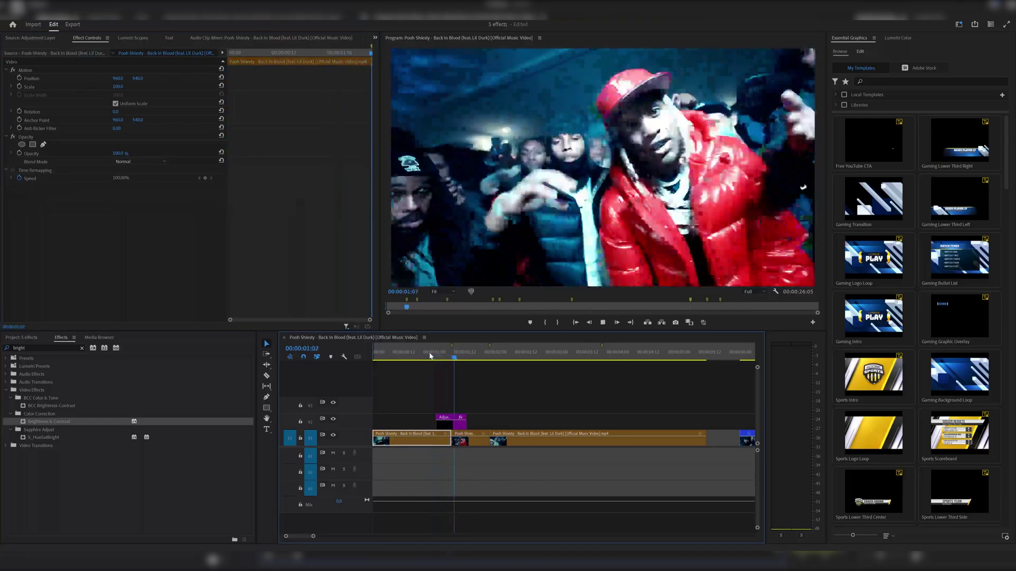
{"action": "left_click", "coordinate": [428, 357]}
{"action": "left_click", "coordinate": [427, 357]}
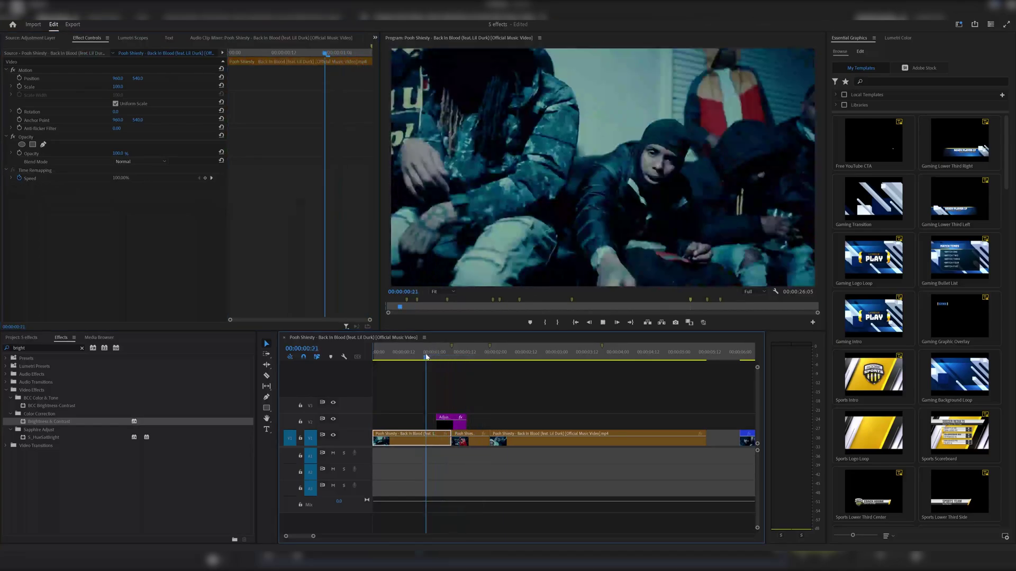
Duplicate the zero-value Brightness and Contrast keyframes to one frame before and one frame after the cut at 00:00:01:07
{"action": "left_click_drag", "start_coordinate": [448, 358], "coordinate": [451, 360]}
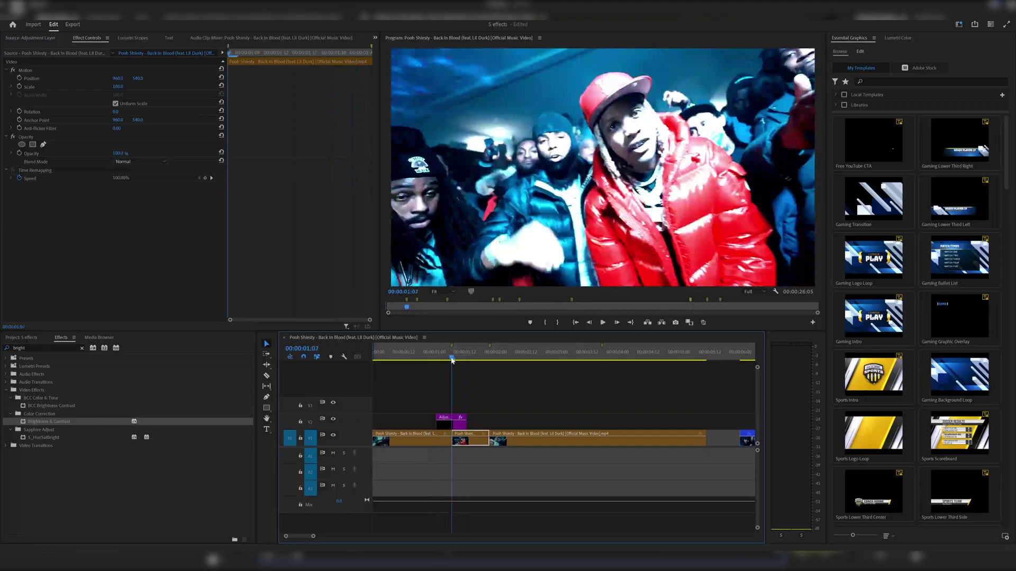
{"action": "left_click", "coordinate": [447, 423]}
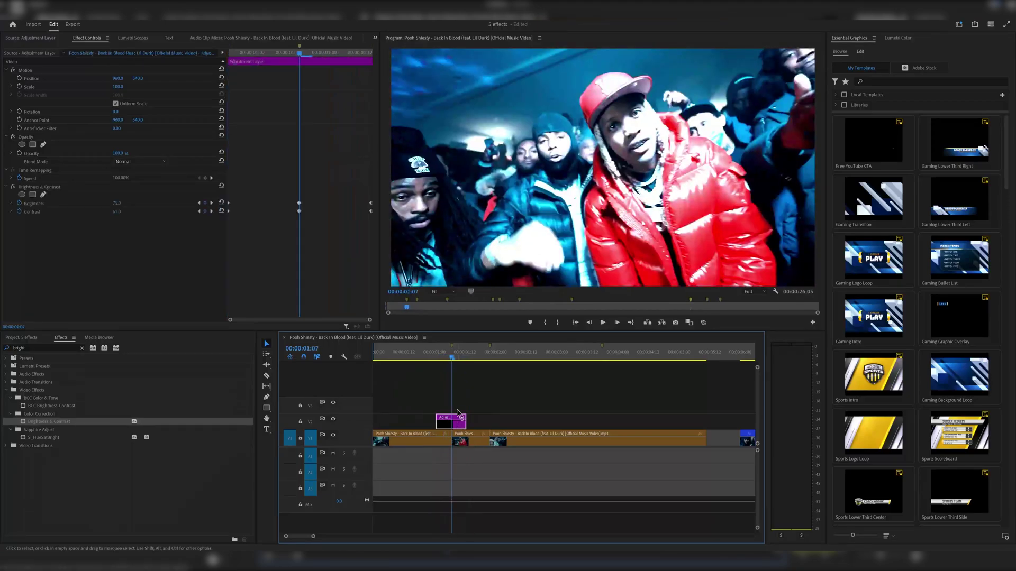
{"action": "left_click", "coordinate": [300, 53]}
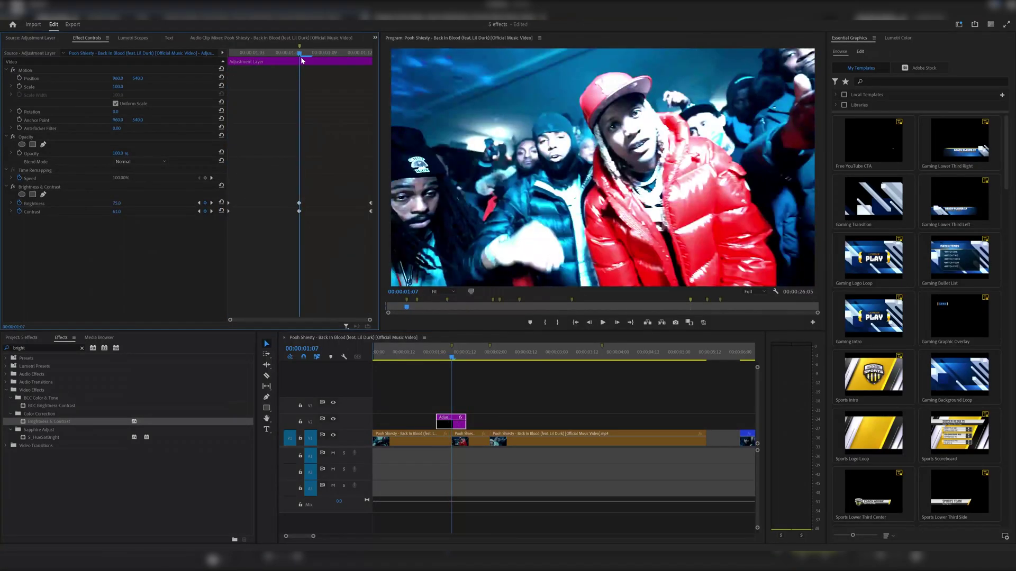
{"action": "left_click_drag", "start_coordinate": [248, 55], "coordinate": [231, 61]}
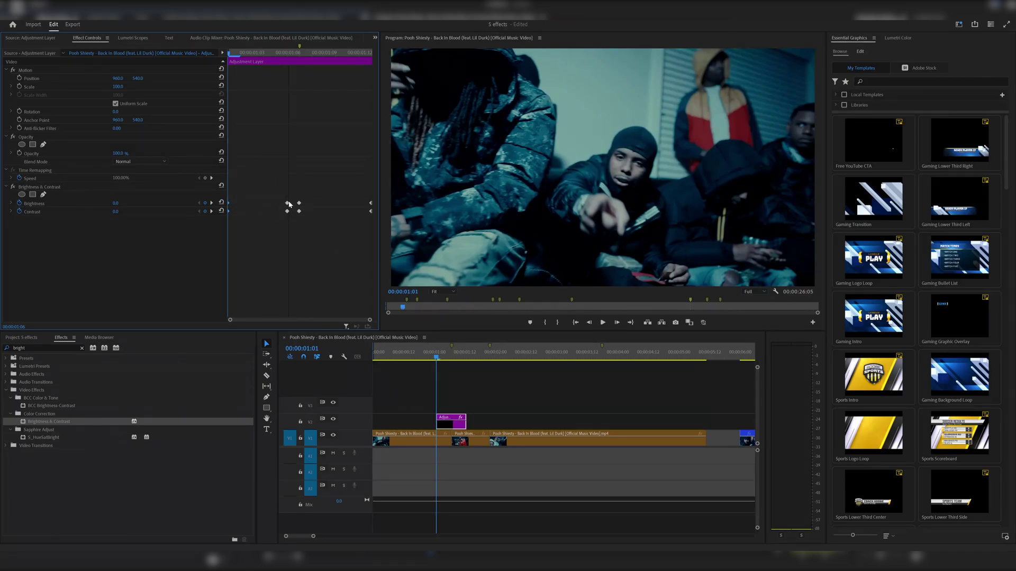
{"action": "left_click", "coordinate": [300, 53]}
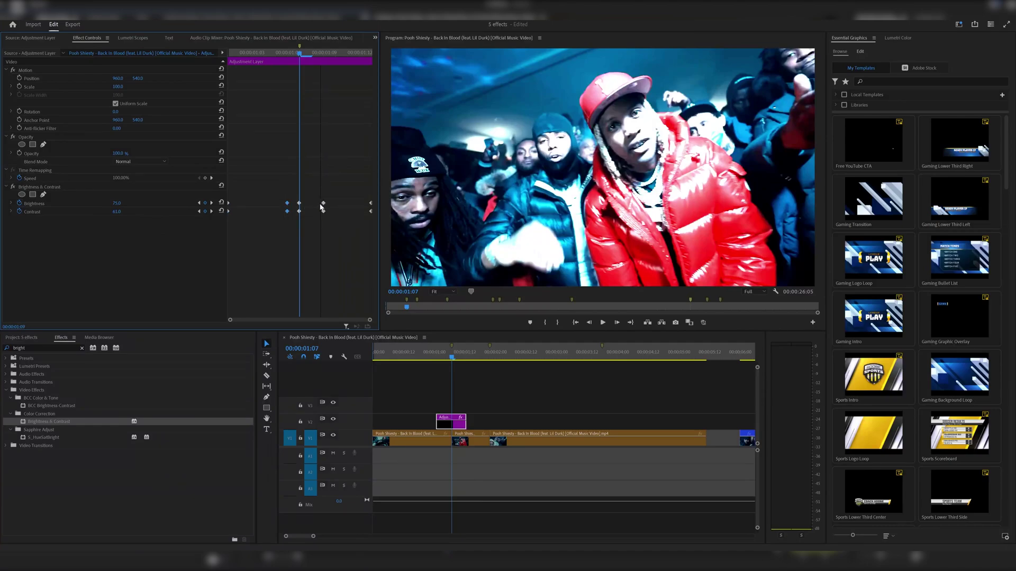
Preview the shortened flash from the start of the adjustment layer
{"action": "left_click_drag", "start_coordinate": [297, 54], "coordinate": [222, 67]}
{"action": "key", "text": "space"}
{"action": "key", "text": "space"}
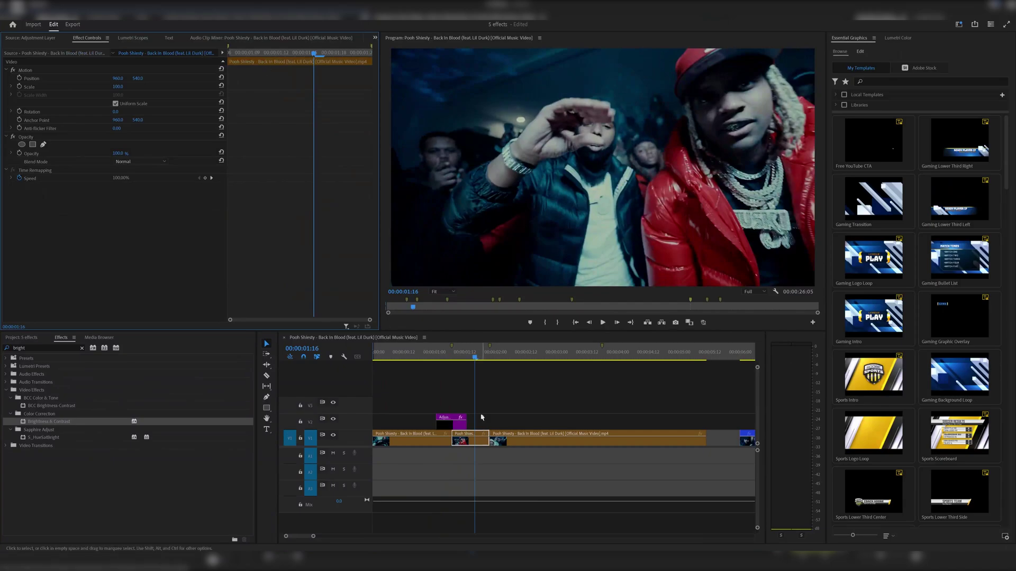
Add a second flash on the adjustment layer at 00:00:01:03 with Brightness 89 and Contrast 68
{"action": "left_click", "coordinate": [442, 352]}
{"action": "left_click", "coordinate": [445, 422]}
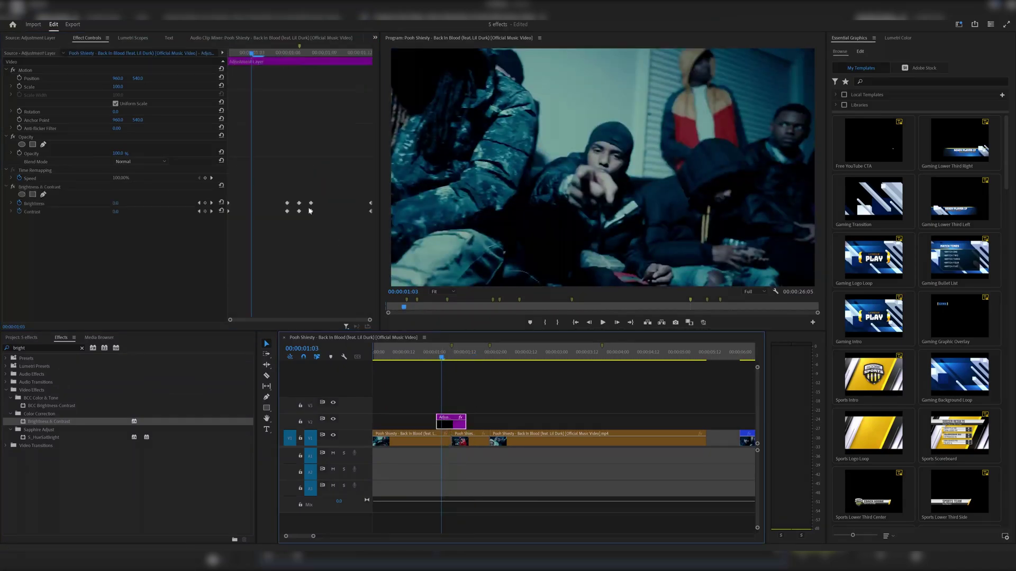
{"action": "left_click", "coordinate": [252, 53]}
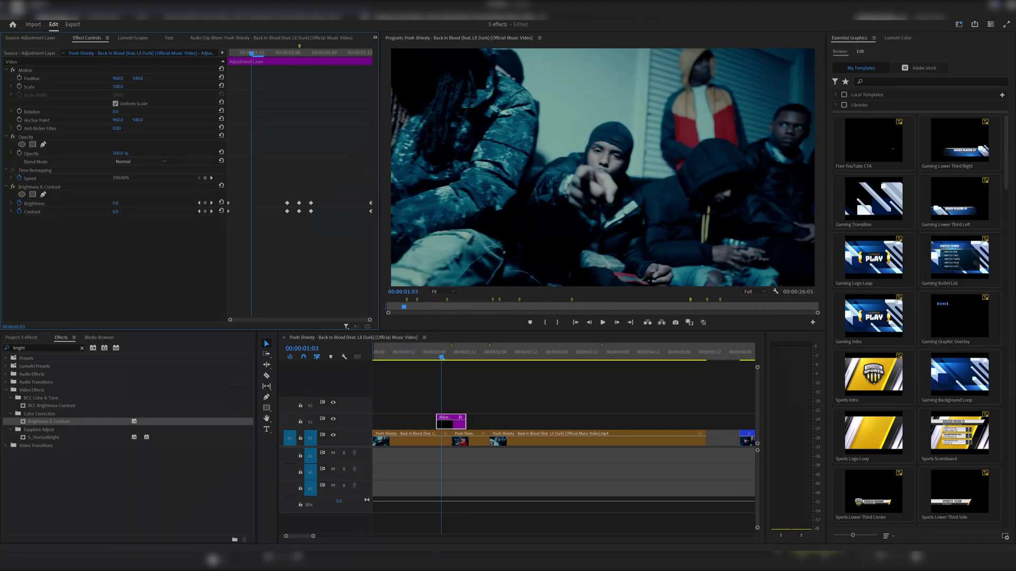
{"action": "left_click_drag", "start_coordinate": [115, 203], "coordinate": [164, 203]}
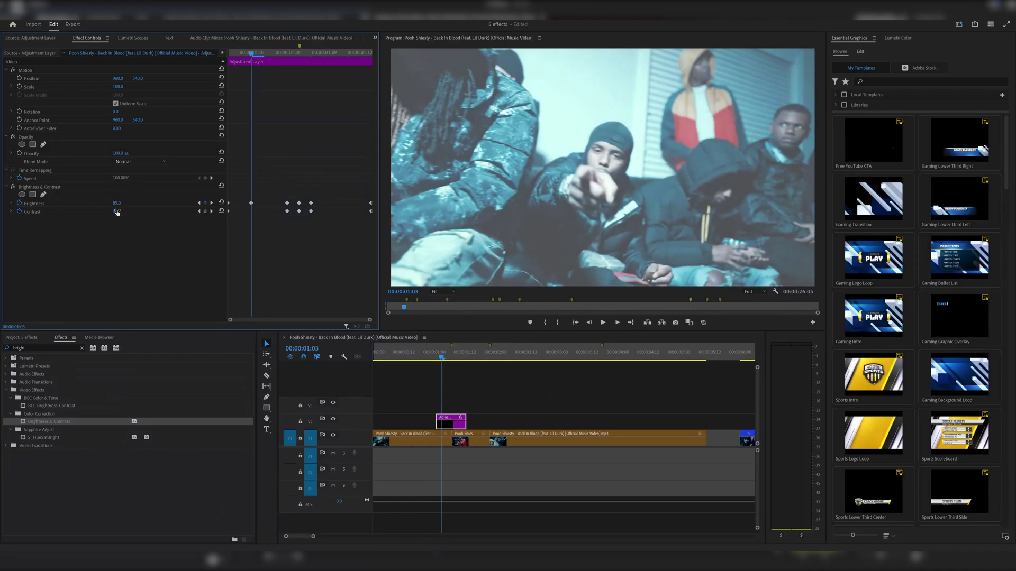
{"action": "left_click_drag", "start_coordinate": [116, 212], "coordinate": [153, 212]}
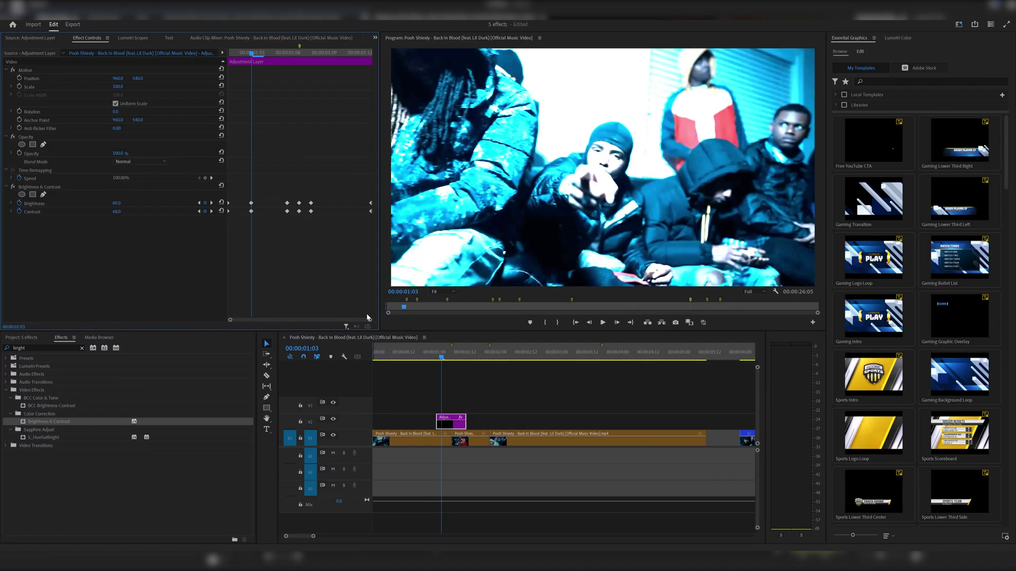
Play back the double flash from just before the adjustment layer
{"action": "left_click", "coordinate": [435, 355]}
{"action": "key", "text": "space"}
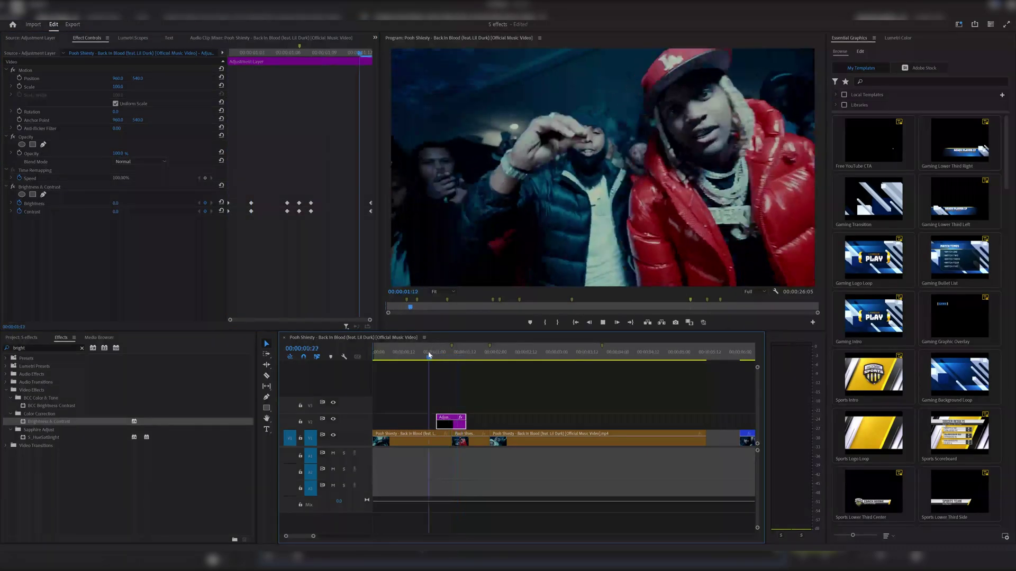
{"action": "left_click", "coordinate": [428, 355]}
{"action": "key", "text": "space"}
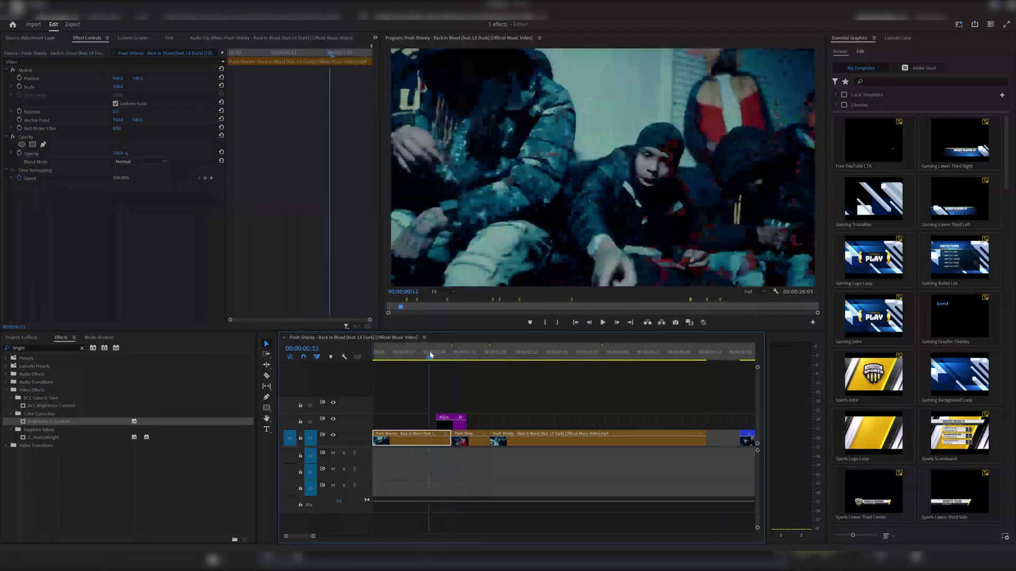
Duplicate the first flash's Brightness and Contrast keyframes to a point after the cut and preview the triple flash
{"action": "key", "text": "space"}
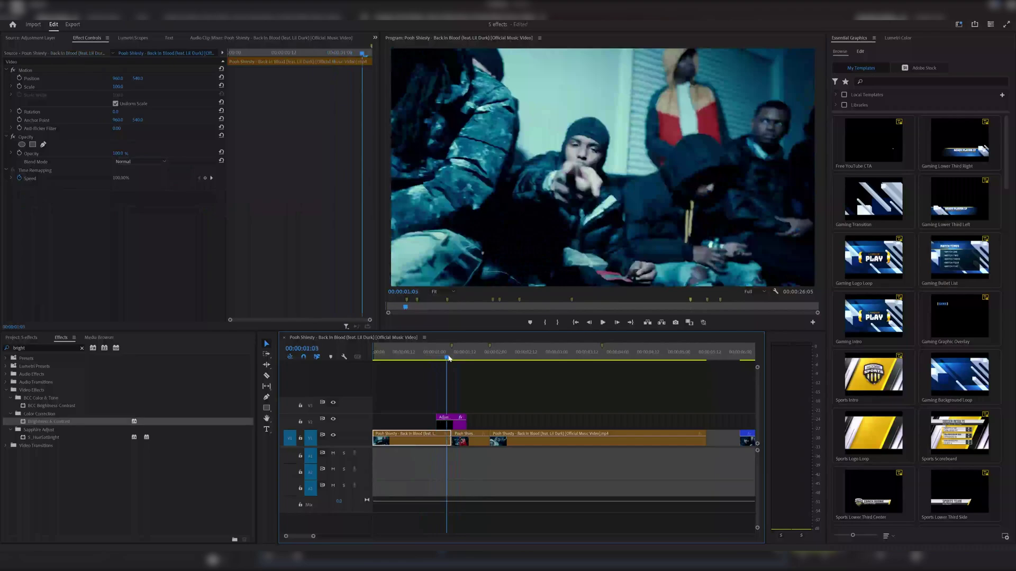
{"action": "left_click", "coordinate": [450, 422]}
{"action": "left_click_drag", "start_coordinate": [259, 227], "coordinate": [345, 208]}
{"action": "key", "text": "ctrl+z"}
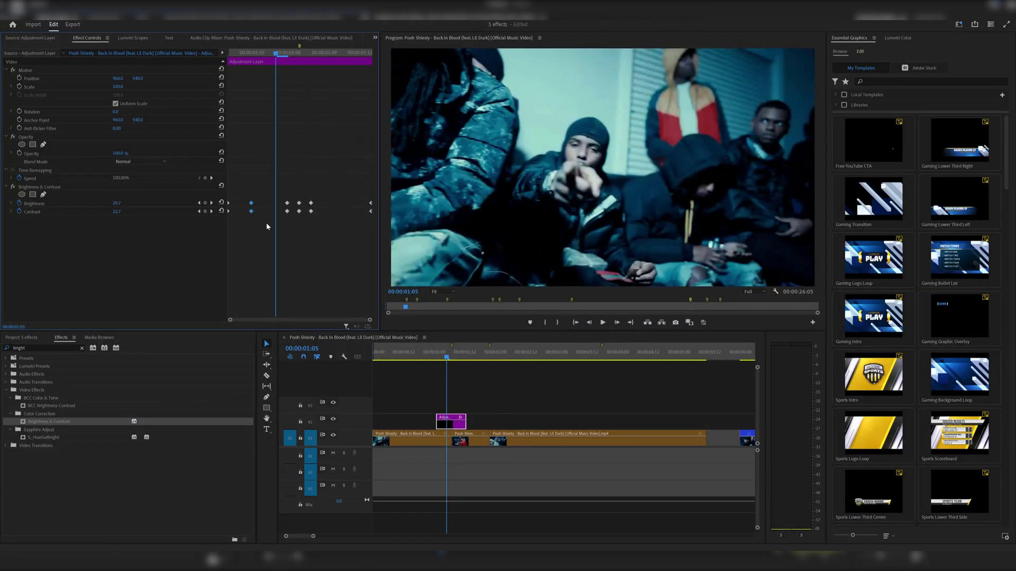
{"action": "left_click_drag", "start_coordinate": [252, 206], "coordinate": [339, 208]}
{"action": "left_click", "coordinate": [432, 357]}
{"action": "key", "text": "space"}
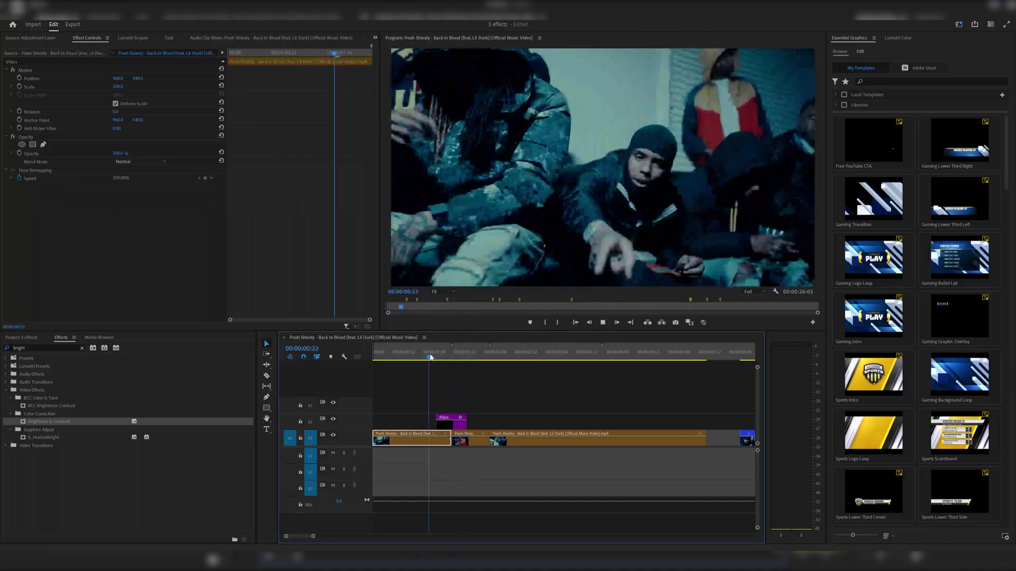
Duplicate the keyframed adjustment layer onto the second cut and check that its main flash lines up with that cut
{"action": "left_click", "coordinate": [454, 435]}
{"action": "left_click", "coordinate": [453, 426]}
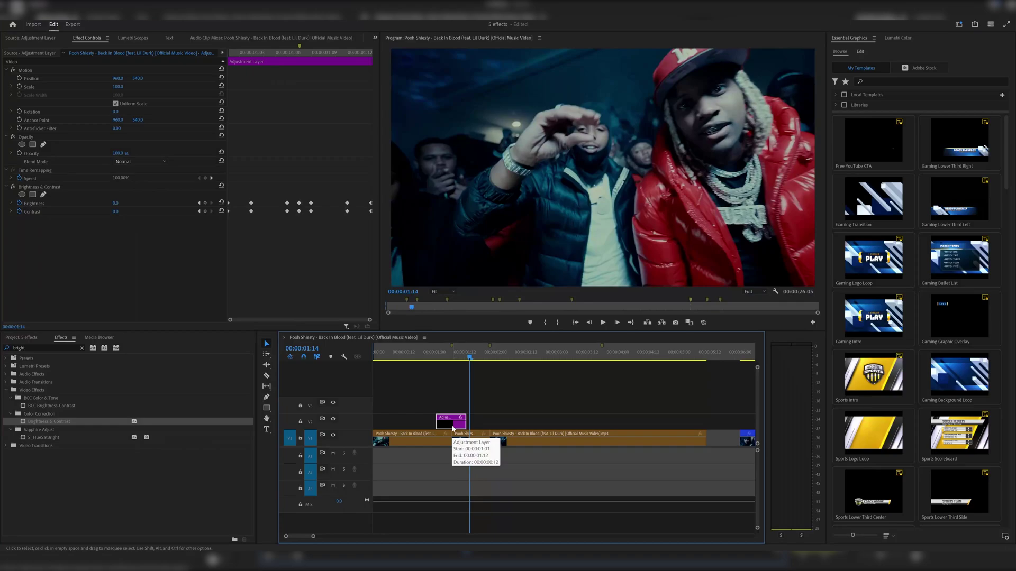
{"action": "left_click_drag", "start_coordinate": [453, 428], "coordinate": [491, 427]}
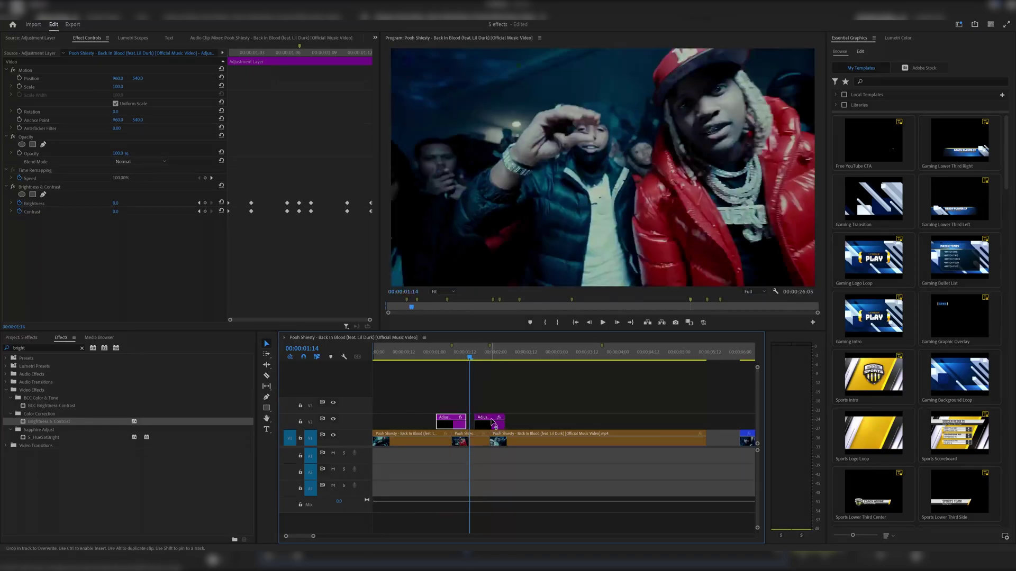
{"action": "left_click", "coordinate": [488, 351]}
{"action": "left_click", "coordinate": [495, 428]}
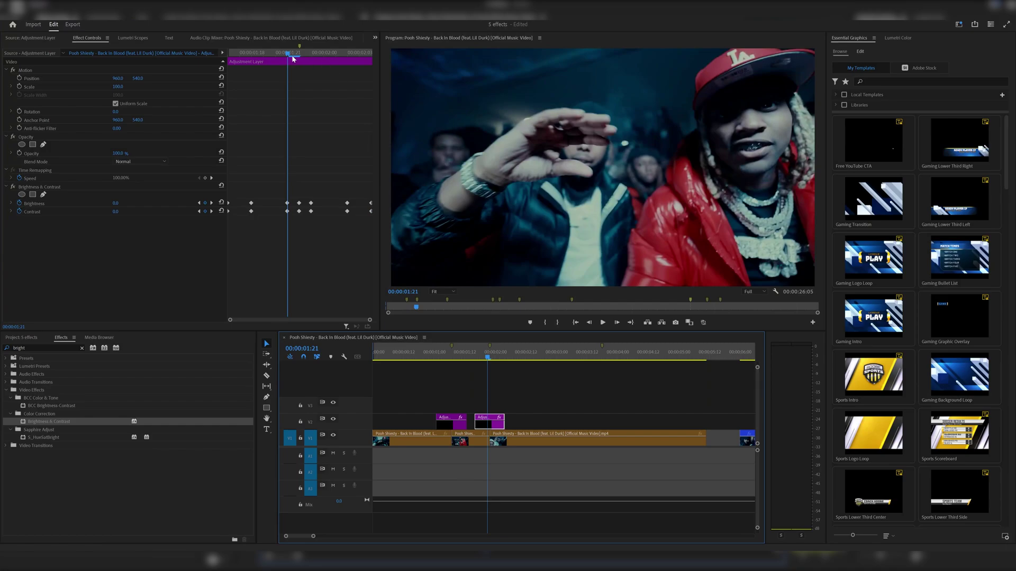
{"action": "left_click_drag", "start_coordinate": [294, 58], "coordinate": [298, 57]}
Play back the flash transitions across the first two cuts
{"action": "left_click", "coordinate": [434, 358]}
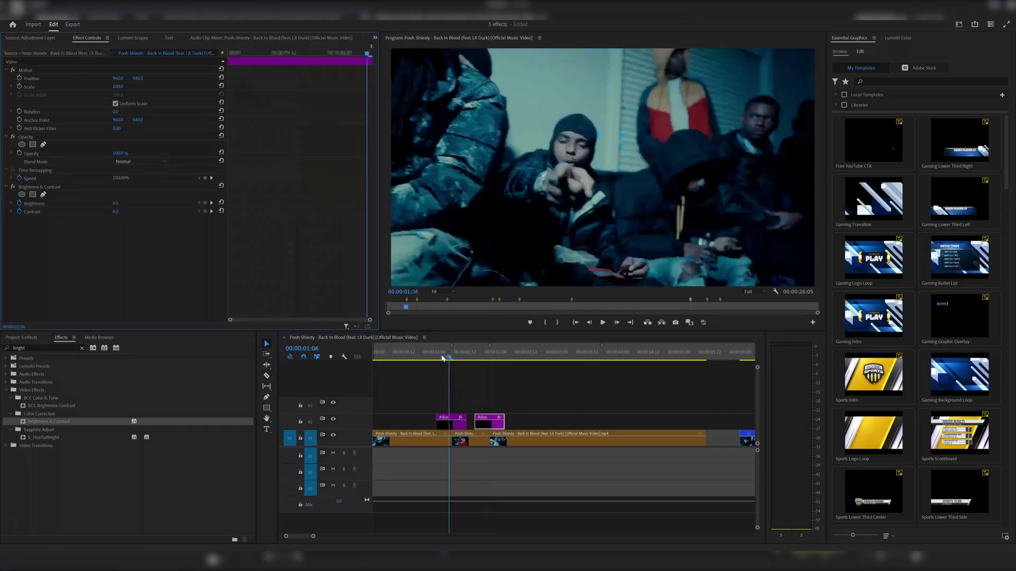
{"action": "key", "text": "space"}
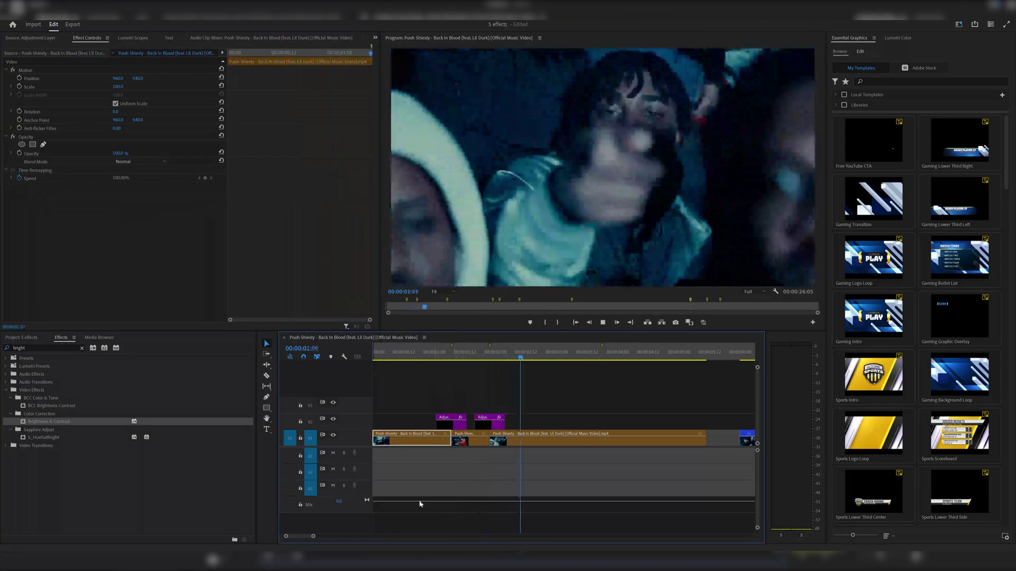
{"action": "key", "text": "space"}
Duplicate the flash adjustment layer above the third clip and split that clip beneath it at 00:00:03:18
{"action": "left_click_drag", "start_coordinate": [313, 538], "coordinate": [322, 537]}
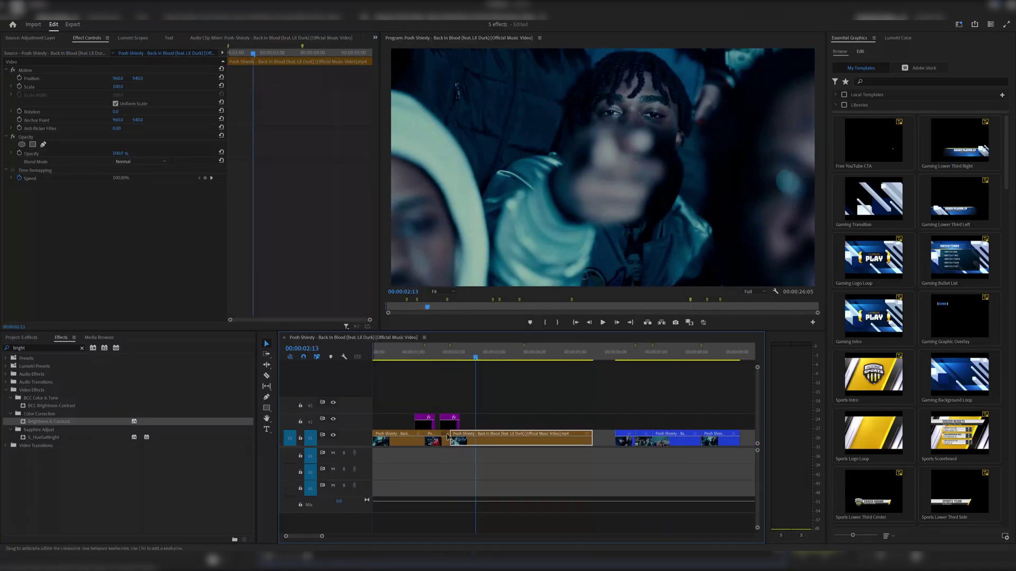
{"action": "left_click_drag", "start_coordinate": [458, 421], "coordinate": [529, 430]}
{"action": "key", "text": "c"}
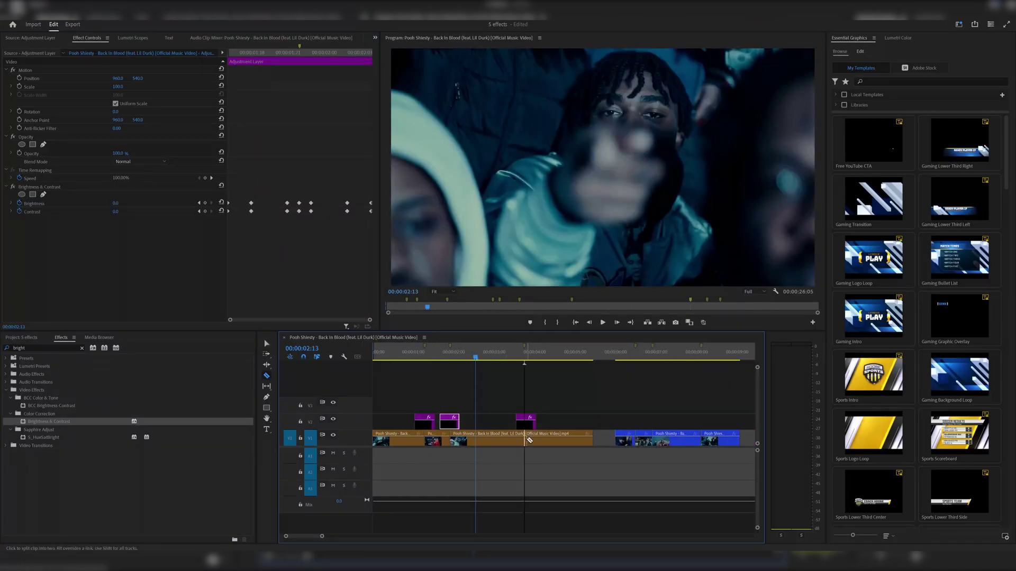
{"action": "left_click", "coordinate": [526, 440]}
{"action": "key", "text": "v"}
{"action": "key", "text": "Down"}
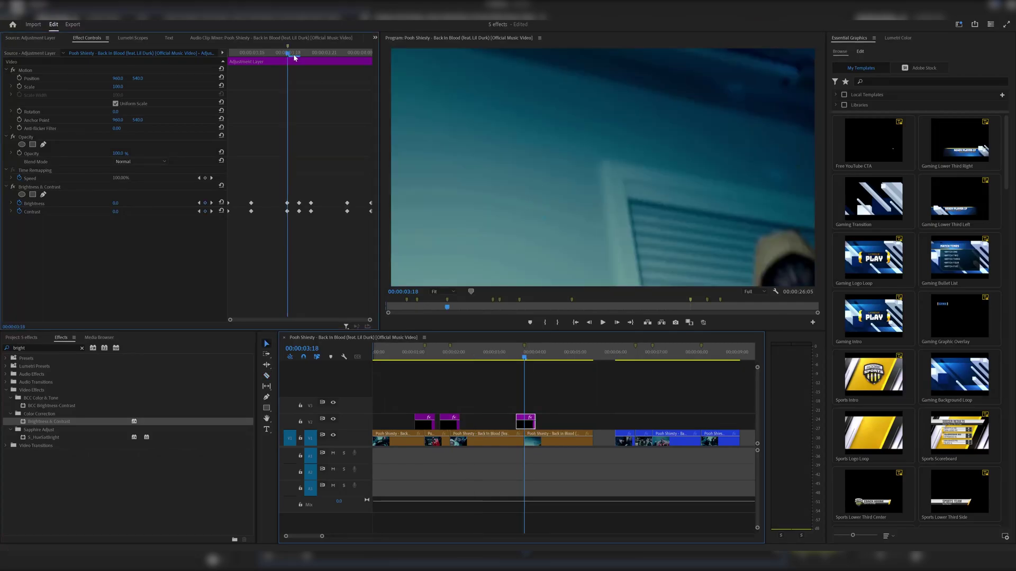
Shift the third adjustment layer slightly earlier so its main flash is centred on the new cut
{"action": "left_click_drag", "start_coordinate": [322, 537], "coordinate": [308, 539]}
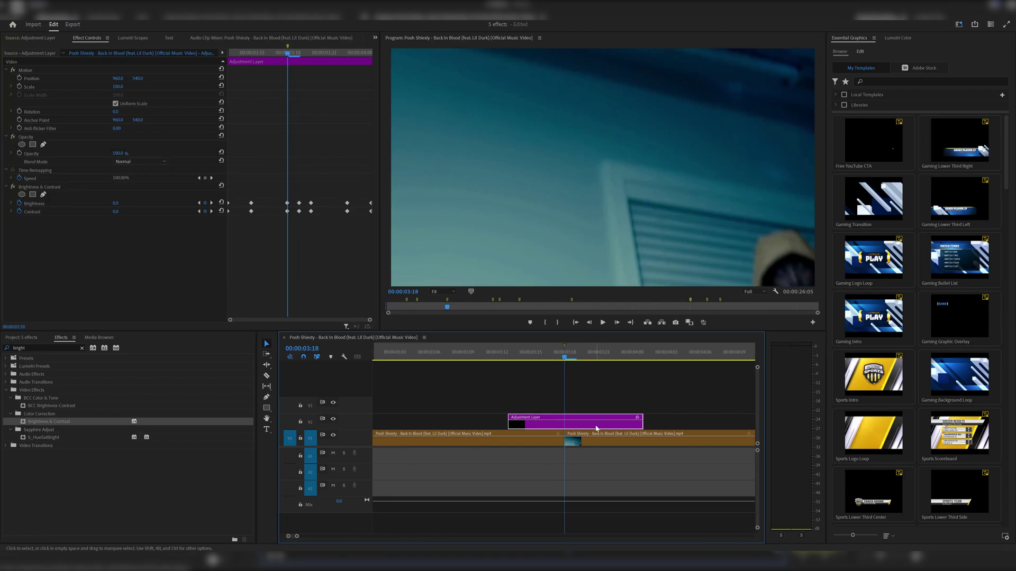
{"action": "left_click_drag", "start_coordinate": [595, 428], "coordinate": [588, 429]}
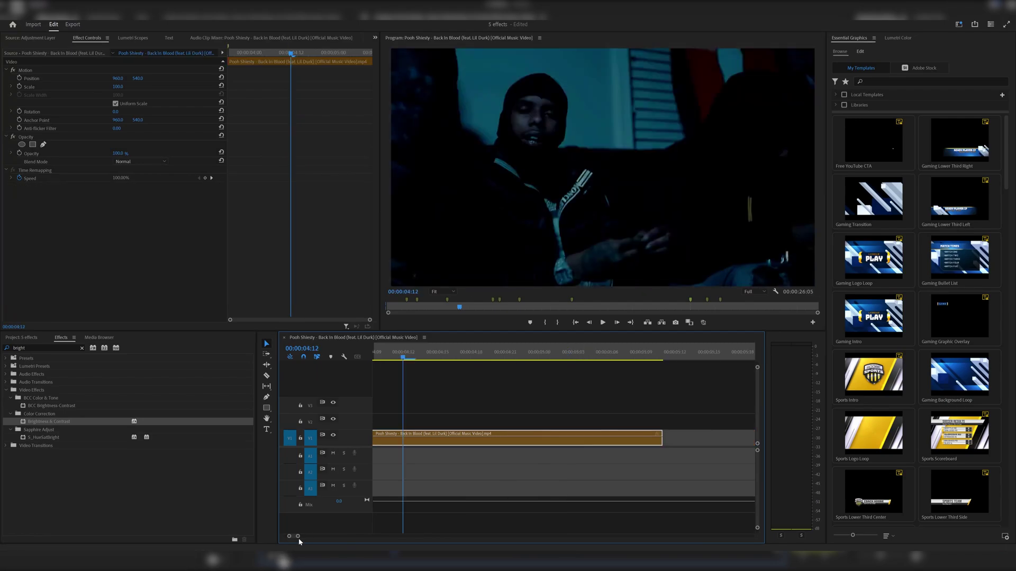
Play back the orange clip section from near its start to review all three flash transitions
{"action": "left_click_drag", "start_coordinate": [297, 537], "coordinate": [343, 538]}
{"action": "left_click", "coordinate": [387, 348]}
{"action": "key", "text": "space"}
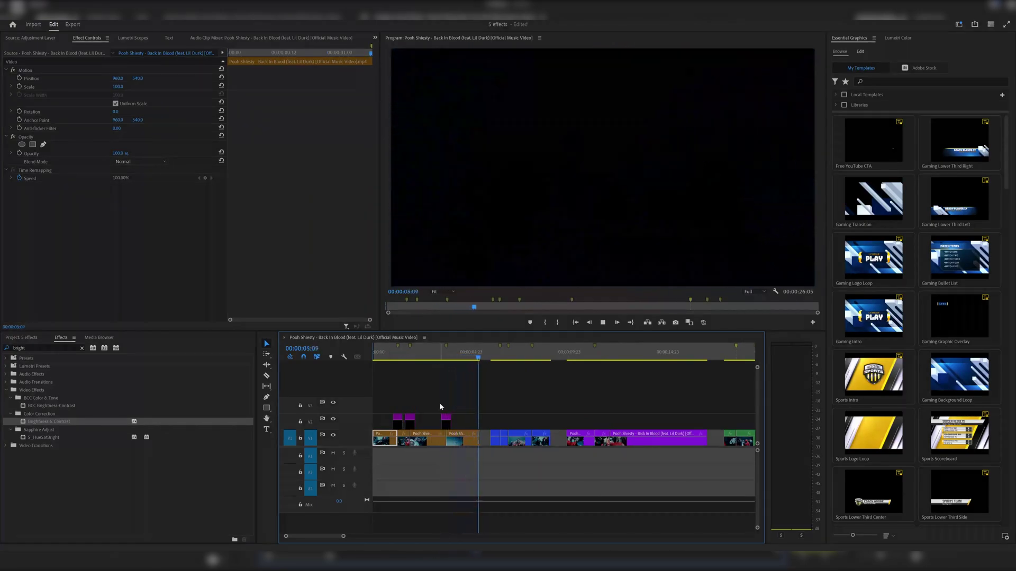
{"action": "key", "text": "space"}
{"action": "left_click_drag", "start_coordinate": [447, 354], "coordinate": [388, 363]}
{"action": "key", "text": "space"}
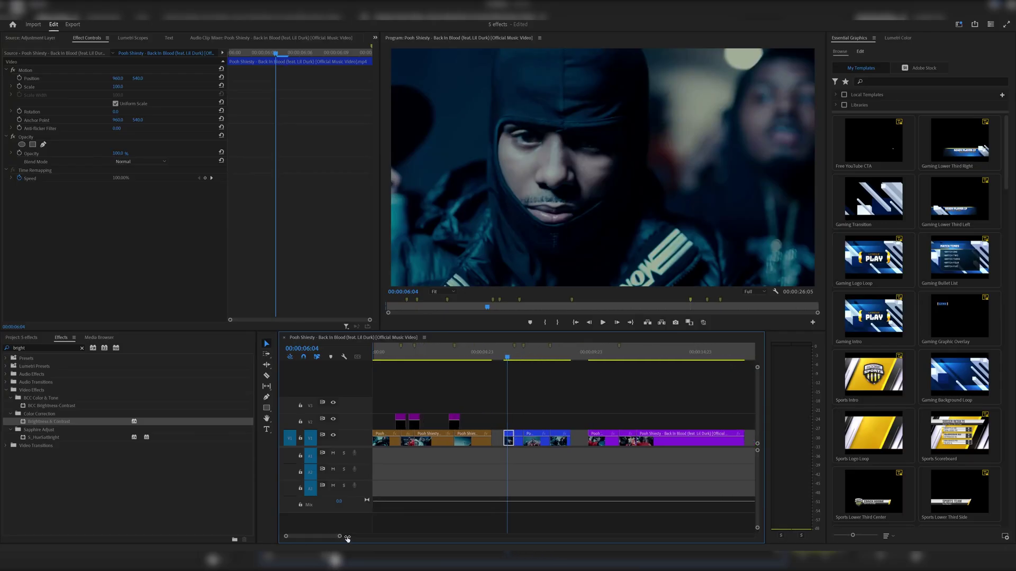
Mark an in-to-out range spanning the blue clips and place the playhead at 00:00:06:07 in the first one
{"action": "key", "text": "i"}
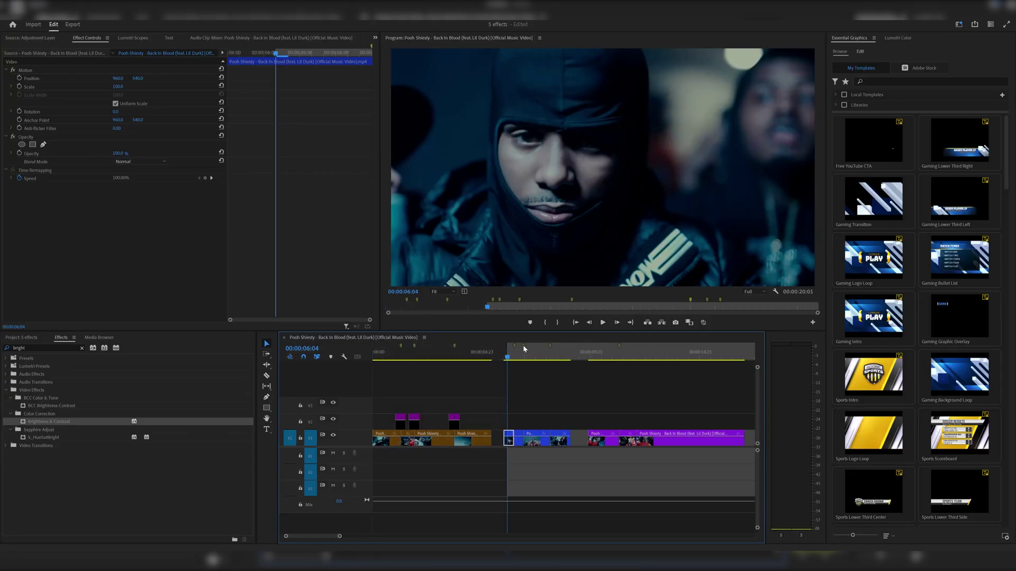
{"action": "left_click_drag", "start_coordinate": [507, 347], "coordinate": [571, 349]}
{"action": "left_click", "coordinate": [558, 355]}
{"action": "key", "text": "o"}
{"action": "left_click", "coordinate": [529, 358]}
{"action": "left_click", "coordinate": [510, 356]}
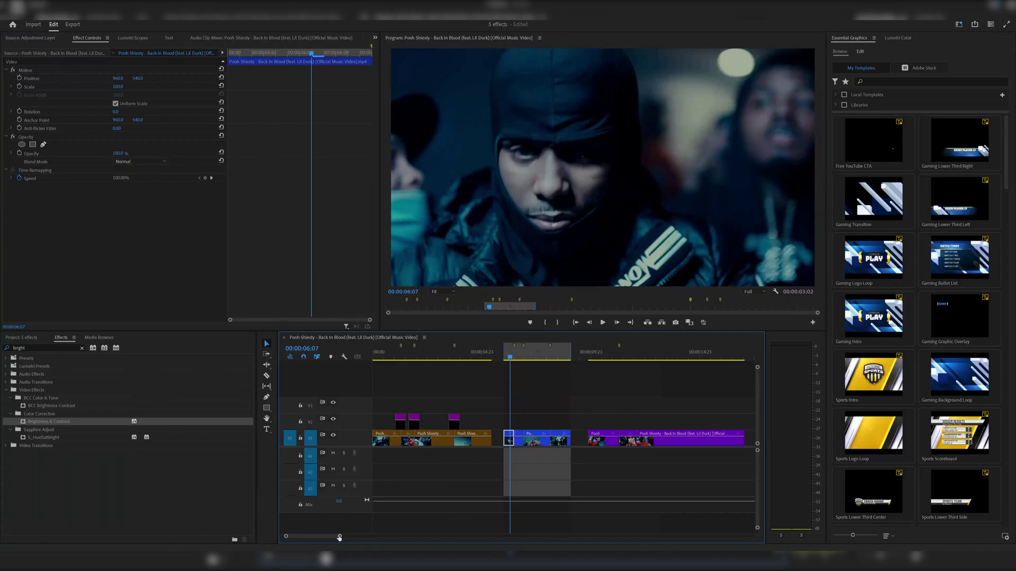
{"action": "left_click_drag", "start_coordinate": [339, 536], "coordinate": [328, 536]}
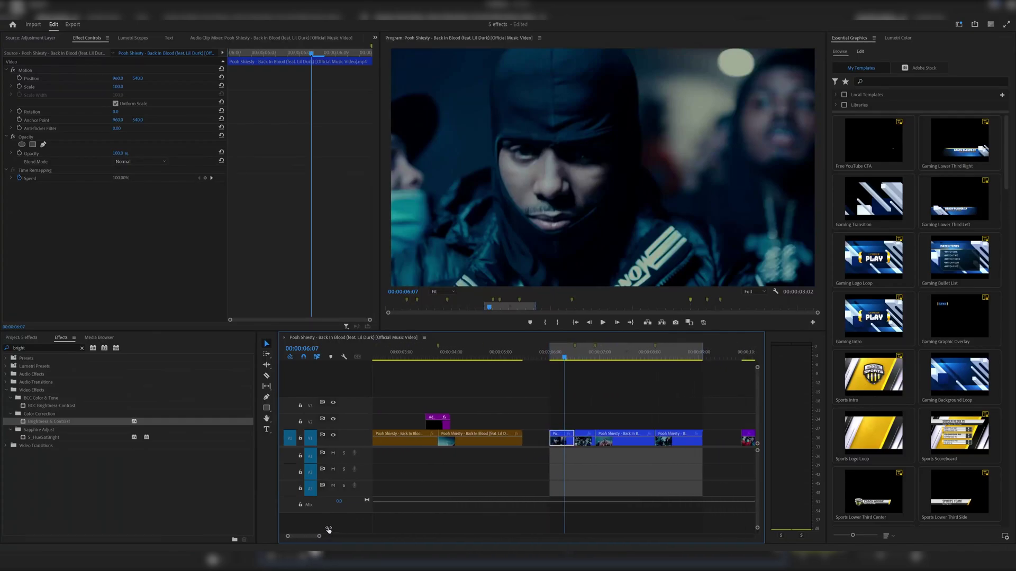
Clear the effects search and browse the saved effect presets from Flash Blur Effect to Ghost Trail Effect
{"action": "left_click", "coordinate": [82, 348]}
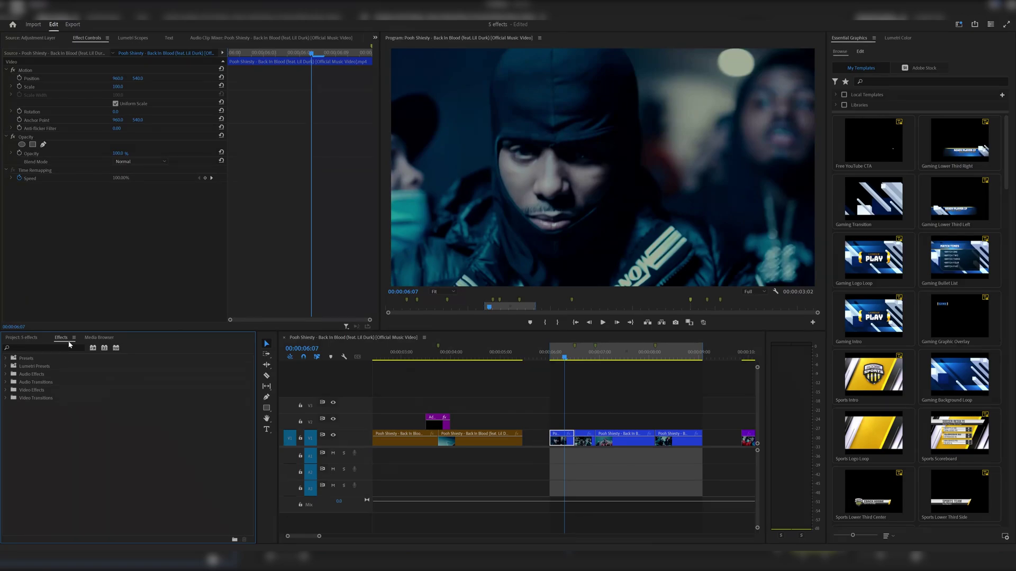
{"action": "left_click", "coordinate": [6, 359]}
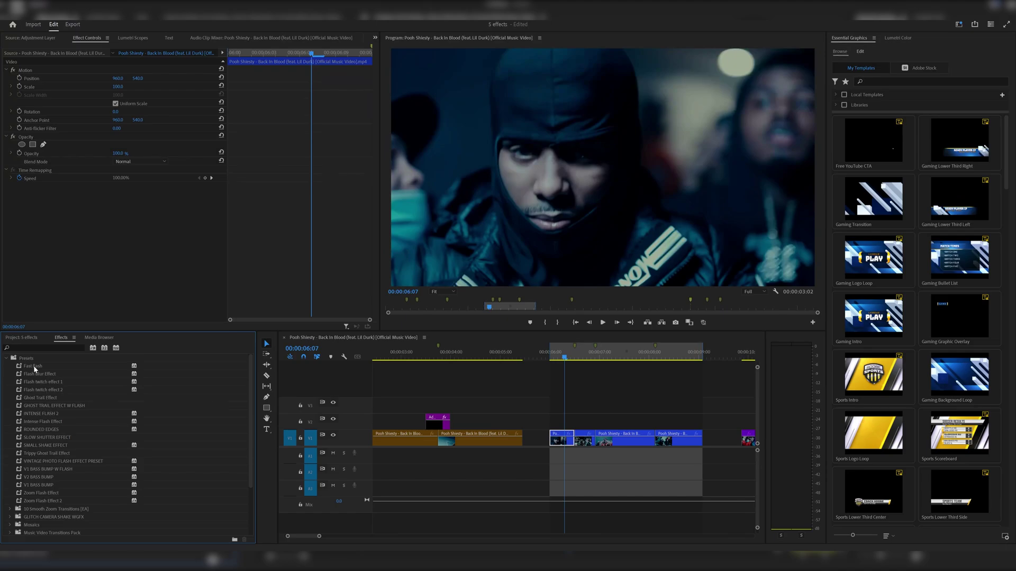
{"action": "left_click", "coordinate": [45, 374]}
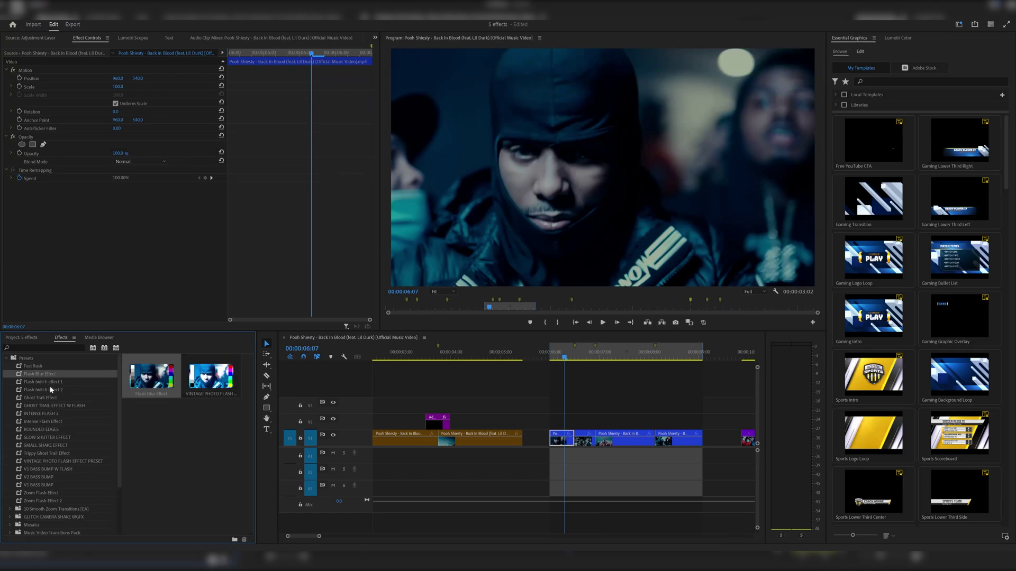
{"action": "key", "text": "Down"}
{"action": "key", "text": "Down"}
{"action": "key", "text": "Down"}
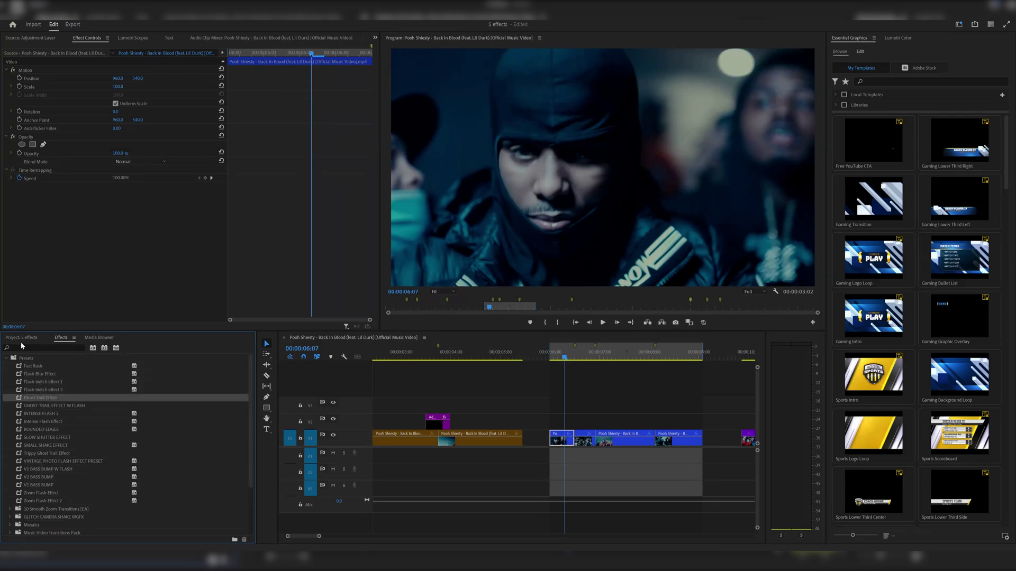
Place an adjustment layer without Brightness & Contrast over the first cut of the blue clips at 00:00:06:12
{"action": "left_click", "coordinate": [22, 338]}
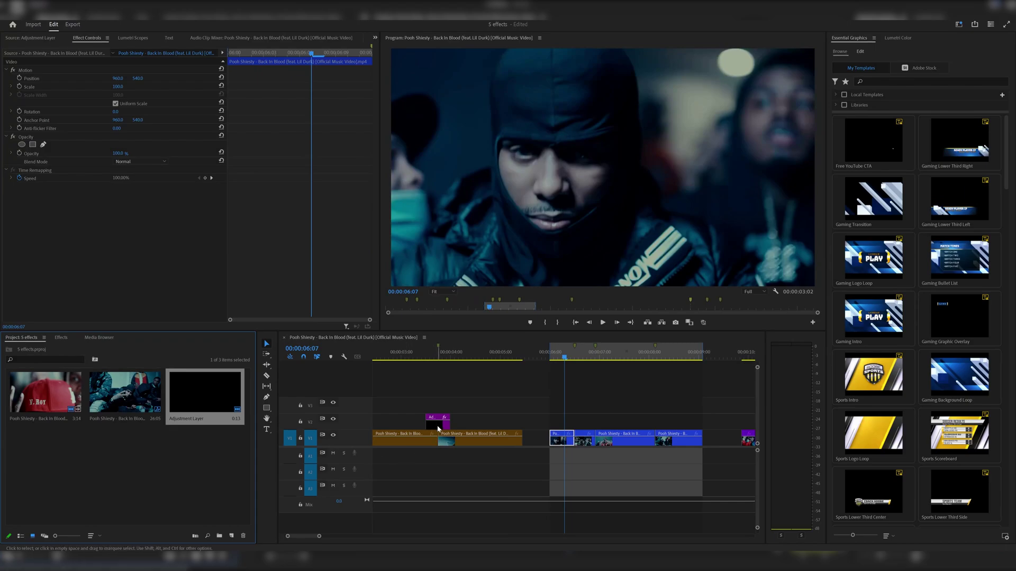
{"action": "left_click_drag", "start_coordinate": [438, 429], "coordinate": [581, 429]}
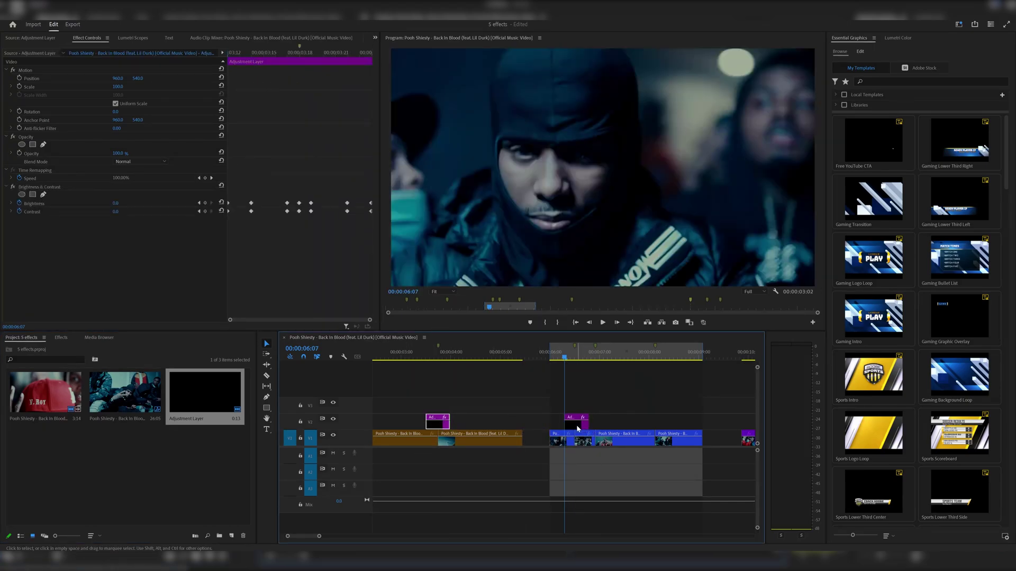
{"action": "left_click", "coordinate": [69, 202]}
{"action": "left_click", "coordinate": [71, 188]}
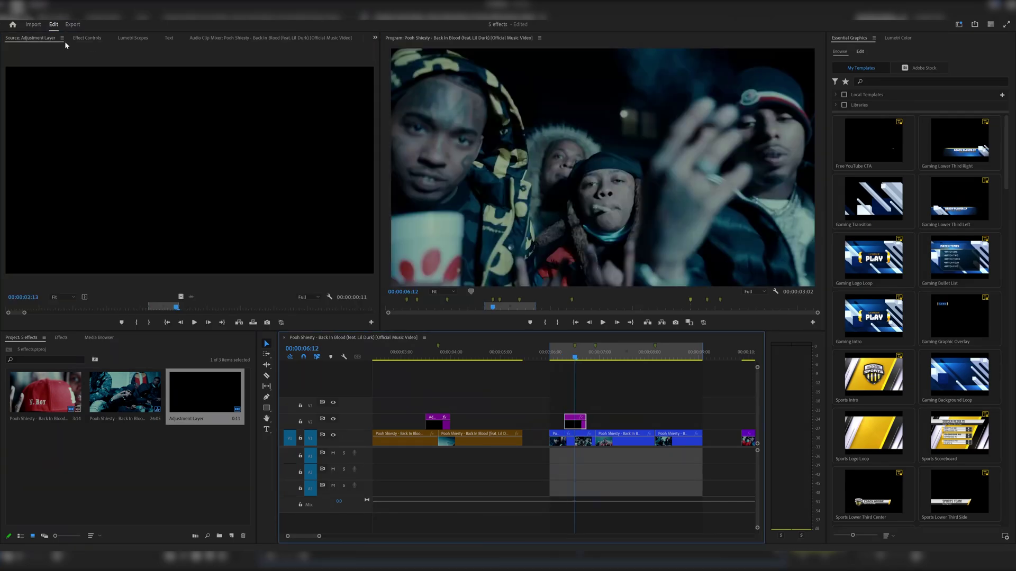
Trim the end of the new adjustment layer so that it is centred on the cut at 00:00:06:12
{"action": "left_click", "coordinate": [84, 38]}
{"action": "left_click_drag", "start_coordinate": [294, 54], "coordinate": [298, 59]}
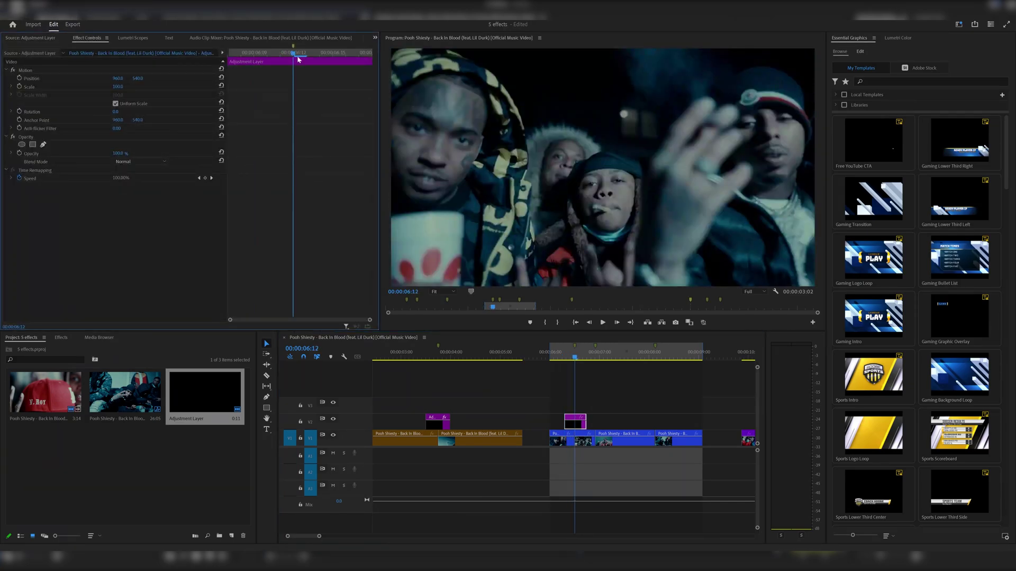
{"action": "left_click_drag", "start_coordinate": [585, 422], "coordinate": [584, 423]}
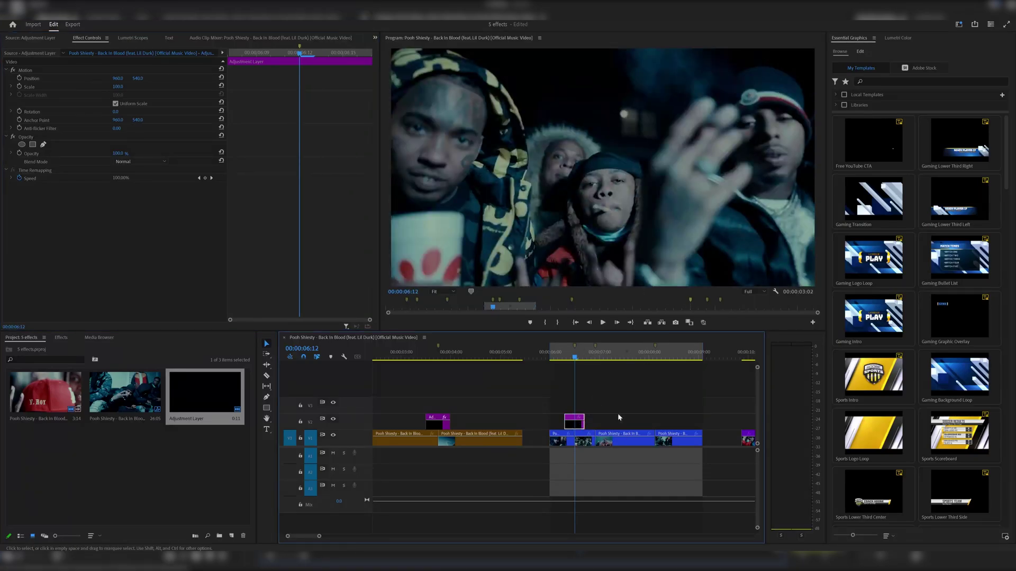
Look through the saved presets, including Fast flash, Flash Blur Effect and Flash twitch effect 1
{"action": "left_click", "coordinate": [61, 338]}
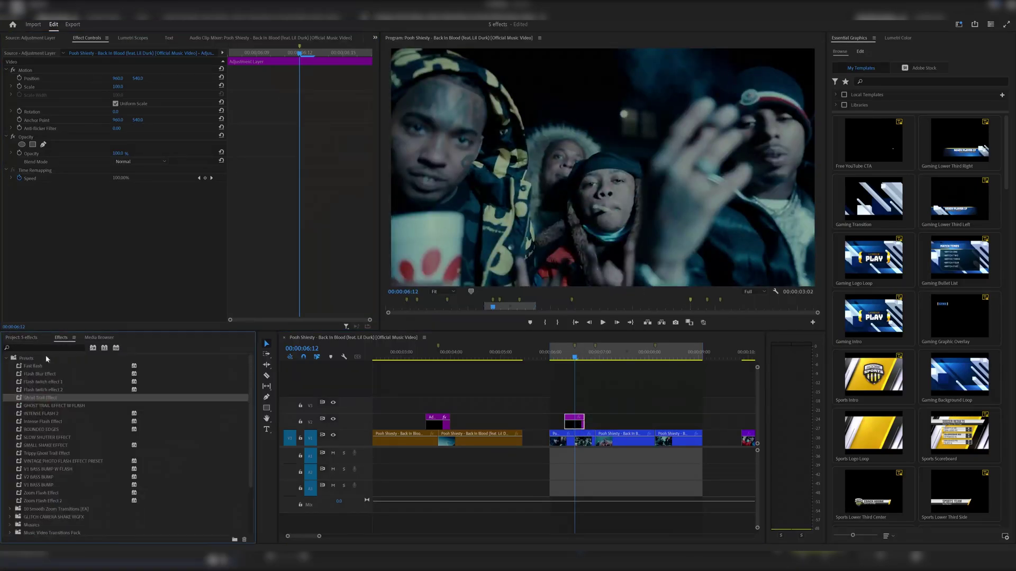
{"action": "left_click", "coordinate": [8, 360]}
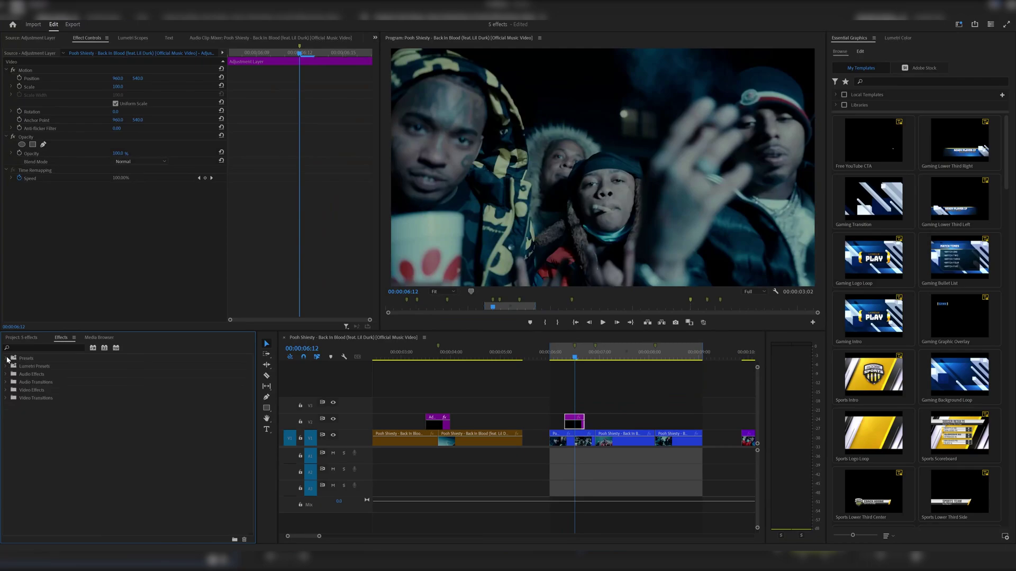
{"action": "left_click", "coordinate": [7, 360]}
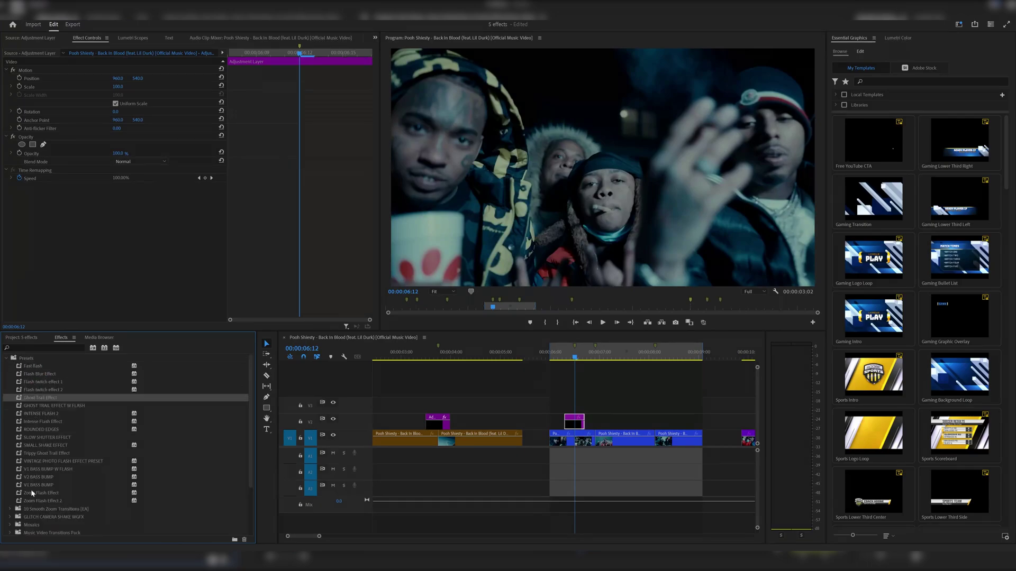
{"action": "left_click", "coordinate": [36, 365]}
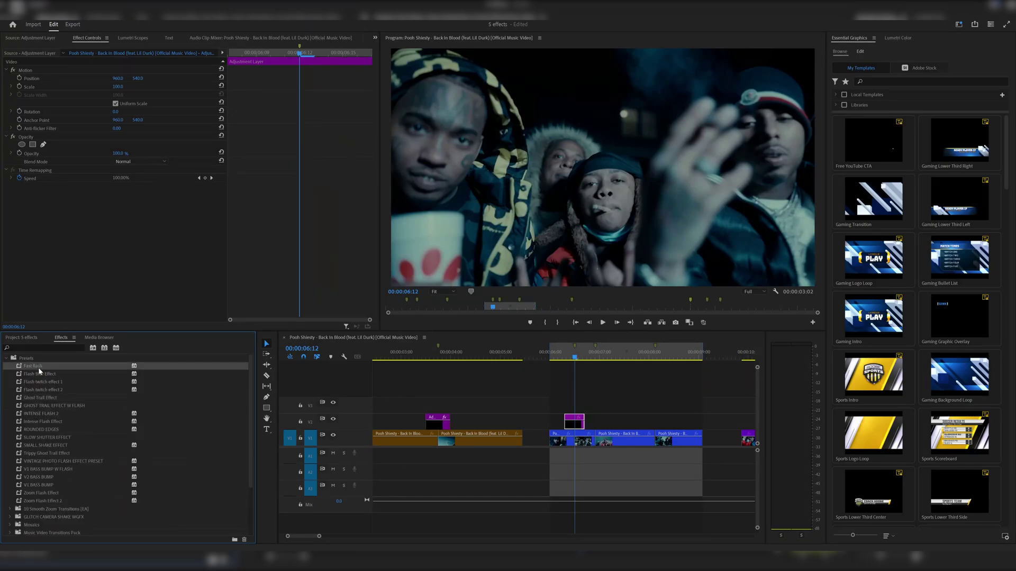
{"action": "left_click", "coordinate": [42, 374]}
{"action": "left_click", "coordinate": [47, 382]}
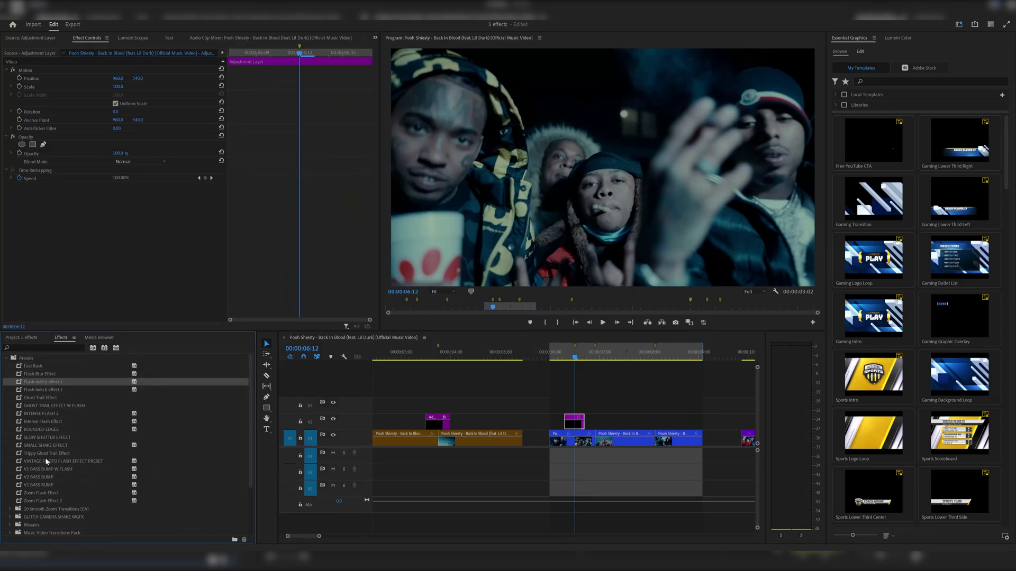
Delete the ROUNDED EDGES preset from the saved effect presets
{"action": "left_click", "coordinate": [39, 431]}
{"action": "right_click", "coordinate": [49, 430]}
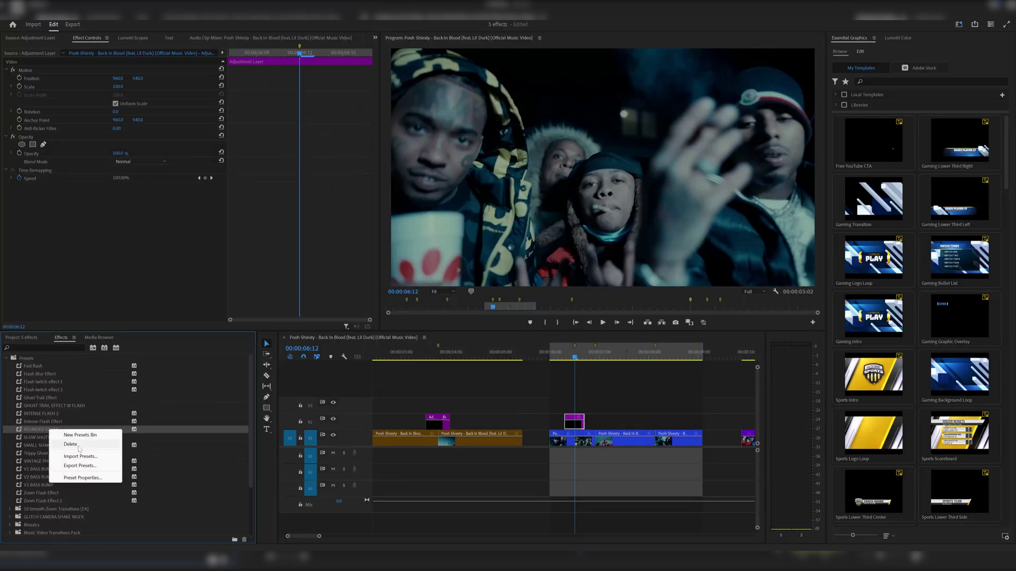
{"action": "left_click", "coordinate": [79, 446]}
{"action": "left_click", "coordinate": [508, 290]}
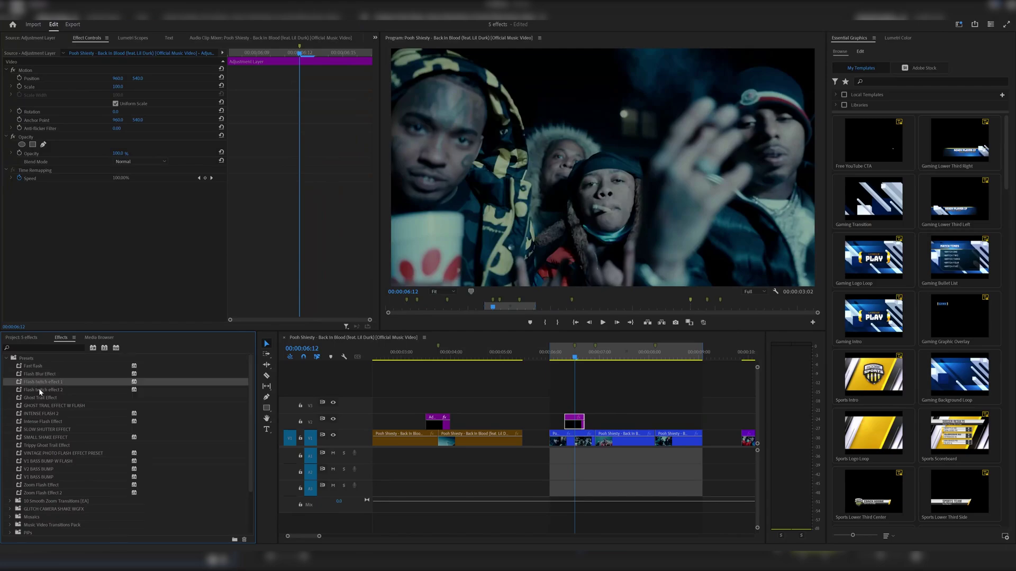
Apply the Zoom Flash Effect preset to the adjustment layer over the first blue cut and preview it from before the cut
{"action": "left_click", "coordinate": [51, 485]}
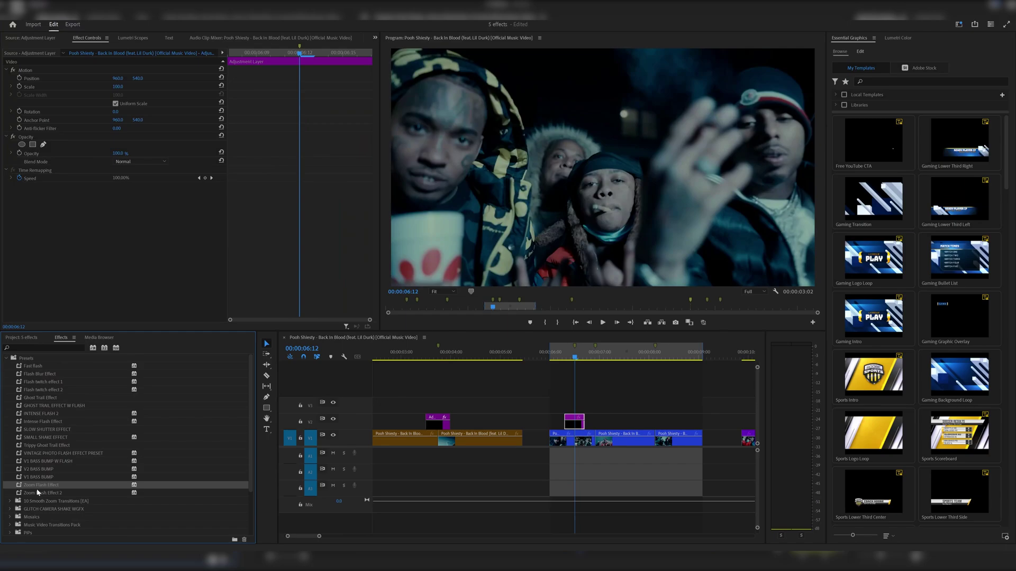
{"action": "left_click_drag", "start_coordinate": [35, 489], "coordinate": [575, 422]}
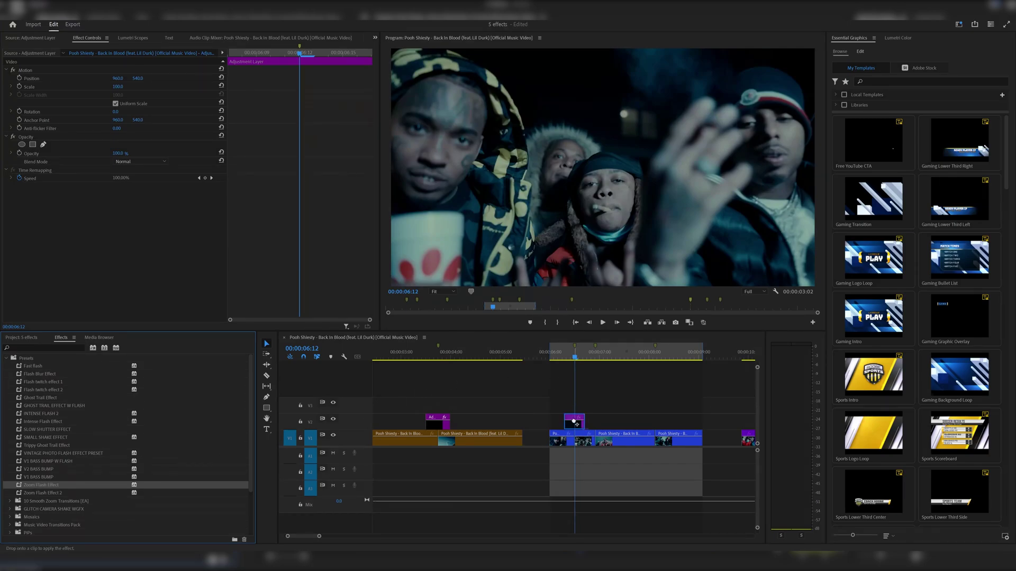
{"action": "left_click", "coordinate": [561, 357]}
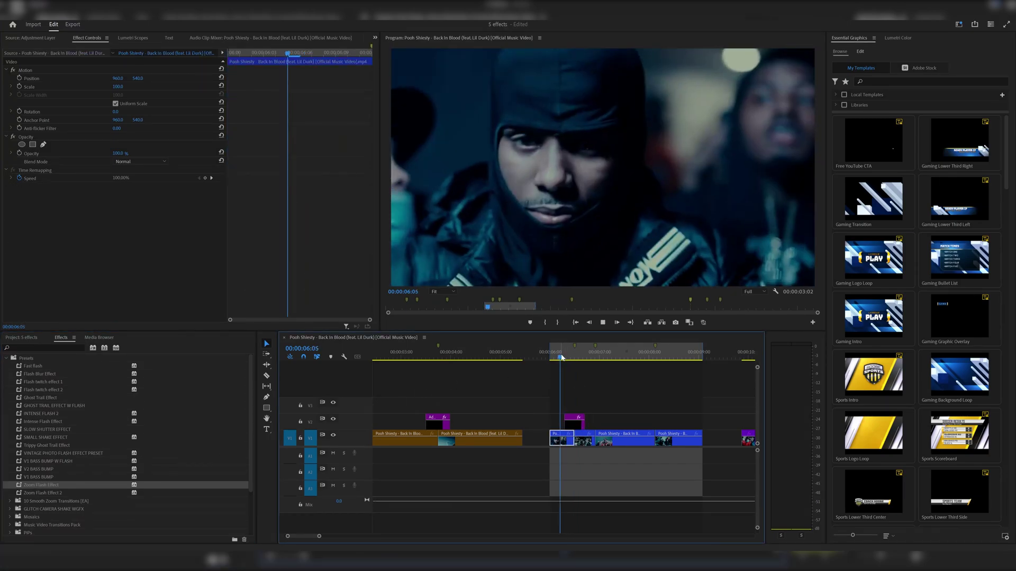
{"action": "left_click", "coordinate": [560, 358]}
{"action": "left_click", "coordinate": [560, 358]}
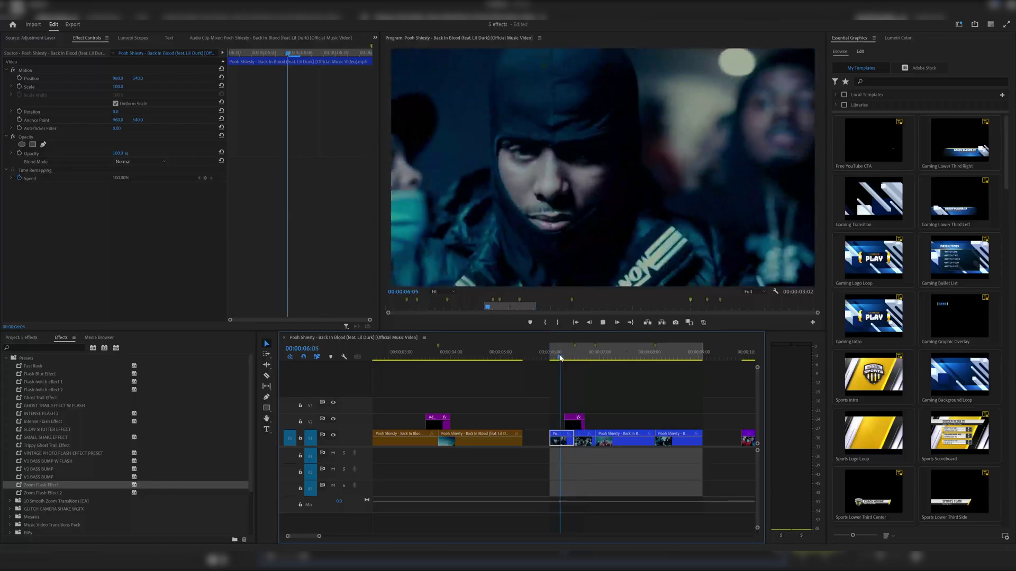
{"action": "left_click_drag", "start_coordinate": [561, 358], "coordinate": [548, 360]}
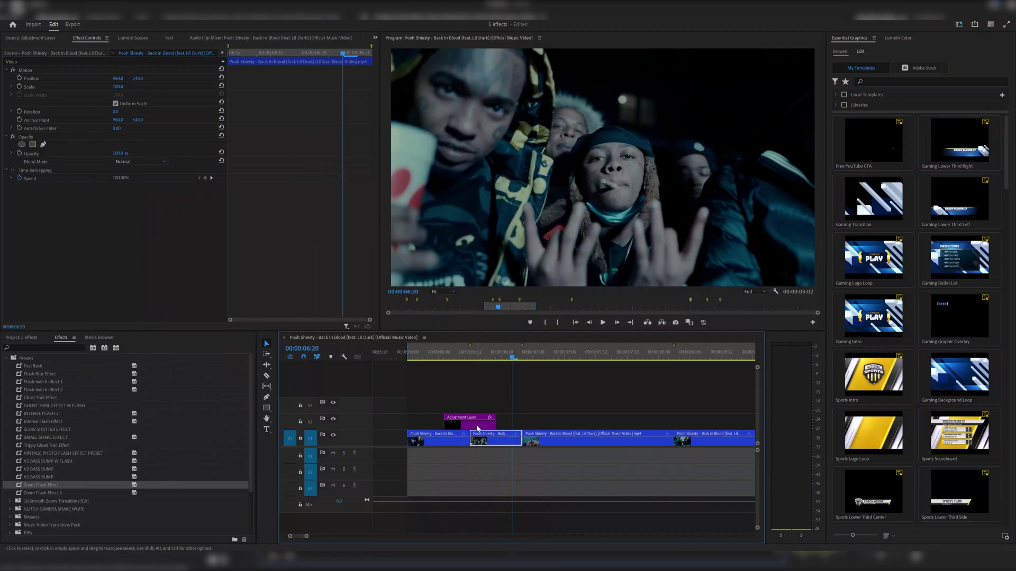
Copy the zoom flash adjustment layer over the second and third cuts of the blue clips and play them back
{"action": "left_click_drag", "start_coordinate": [477, 428], "coordinate": [688, 434]}
{"action": "left_click", "coordinate": [495, 351]}
{"action": "key", "text": "space"}
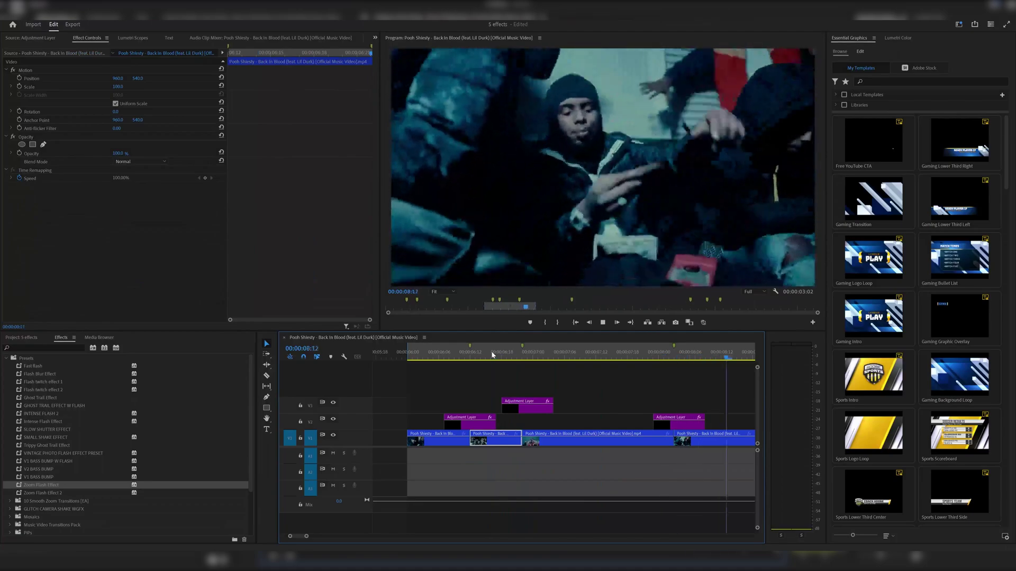
{"action": "key", "text": "space"}
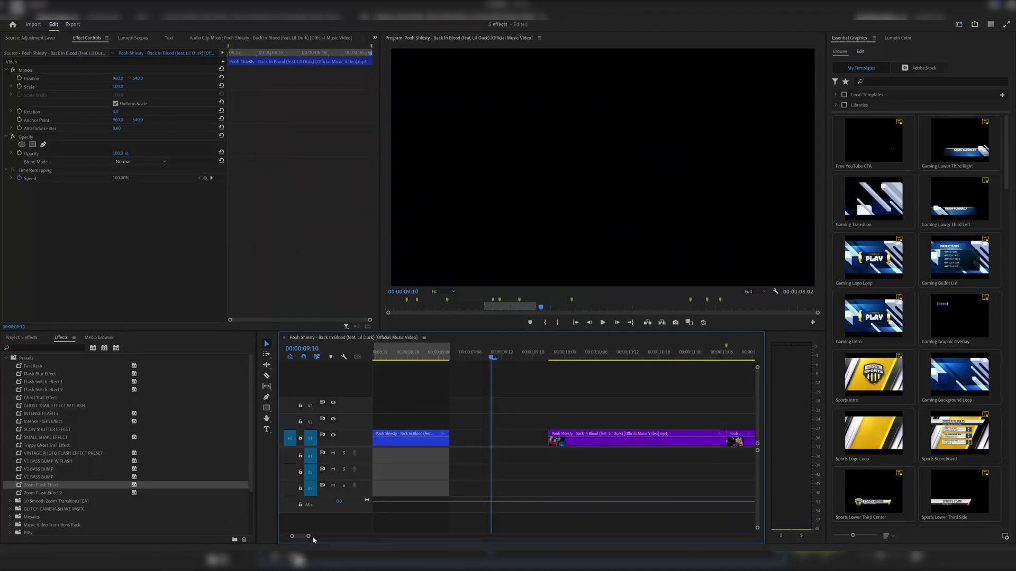
Remove Directional Blur, Brightness & Contrast and Transform from the adjustment layer over the second blue cut
{"action": "left_click_drag", "start_coordinate": [313, 536], "coordinate": [326, 537]}
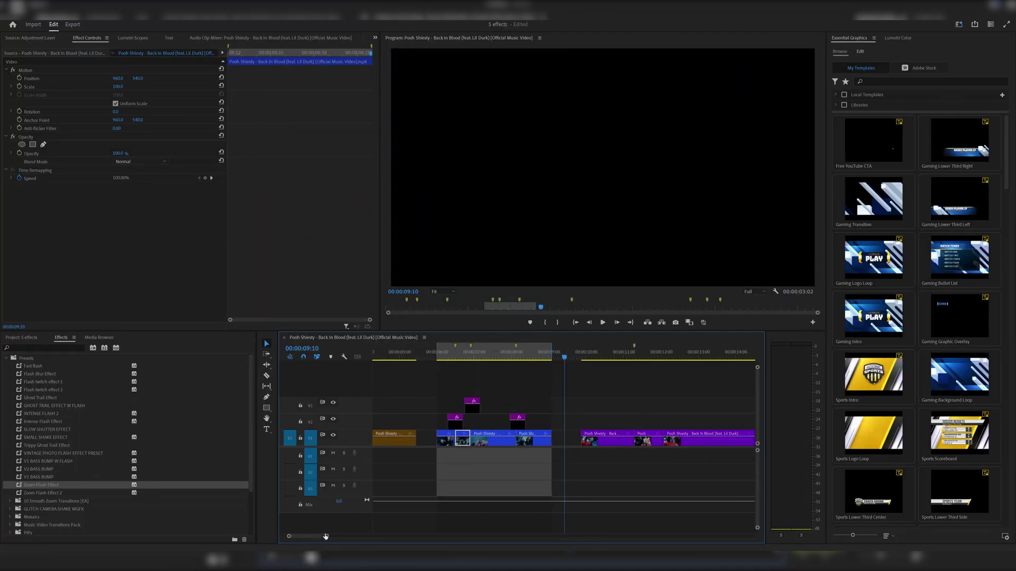
{"action": "left_click", "coordinate": [474, 357]}
{"action": "left_click", "coordinate": [472, 409]}
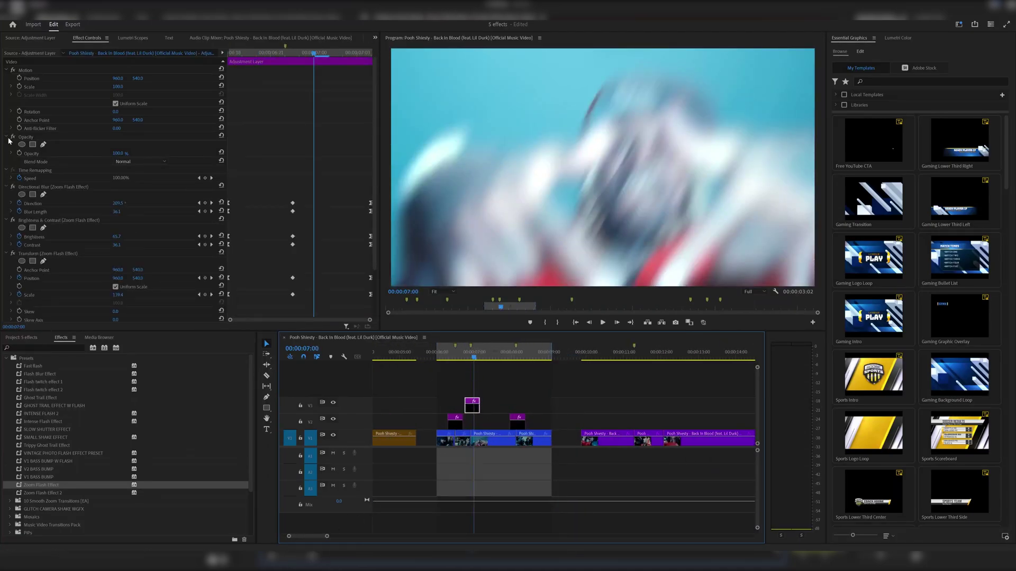
{"action": "left_click", "coordinate": [62, 187]}
{"action": "key", "text": "Delete"}
{"action": "left_click", "coordinate": [61, 186]}
{"action": "key", "text": "Delete"}
{"action": "left_click", "coordinate": [61, 186]}
{"action": "key", "text": "Delete"}
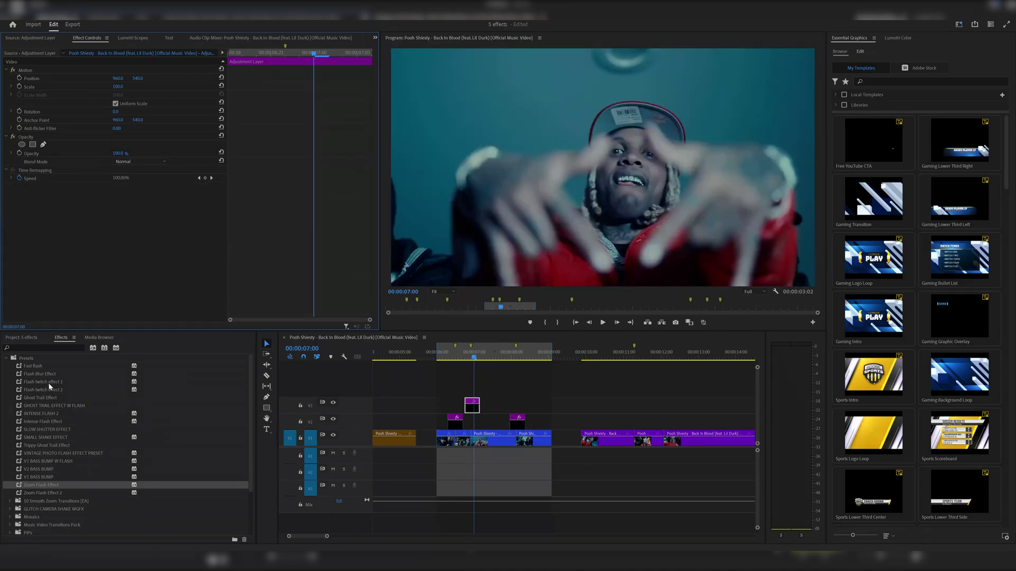
Apply the Flash twitch effect 2 preset to the adjustment layer over the second blue cut and review its motion and keyframes
{"action": "left_click", "coordinate": [60, 389]}
{"action": "left_click_drag", "start_coordinate": [51, 394], "coordinate": [472, 405]}
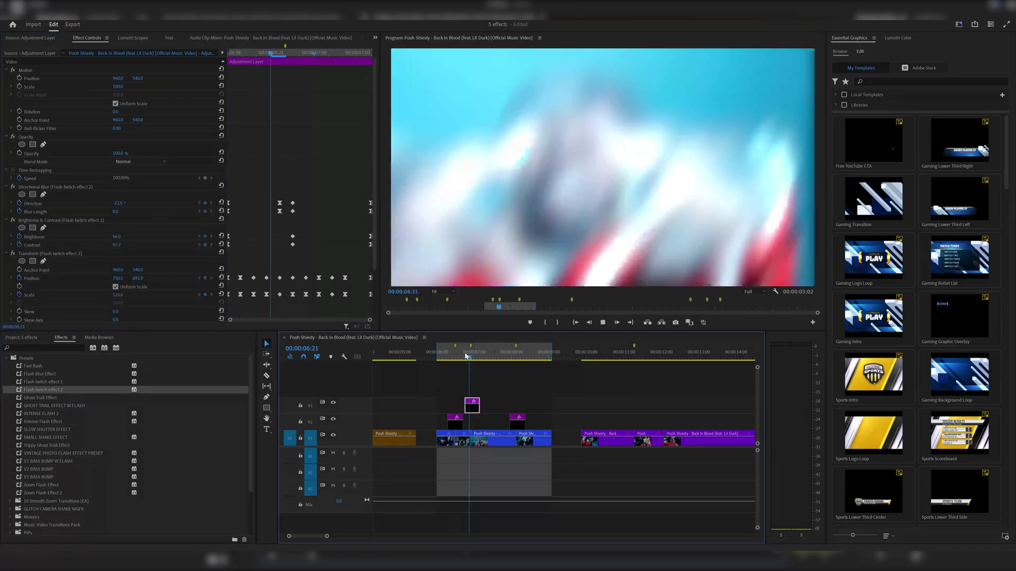
{"action": "left_click", "coordinate": [446, 356]}
{"action": "key", "text": "space"}
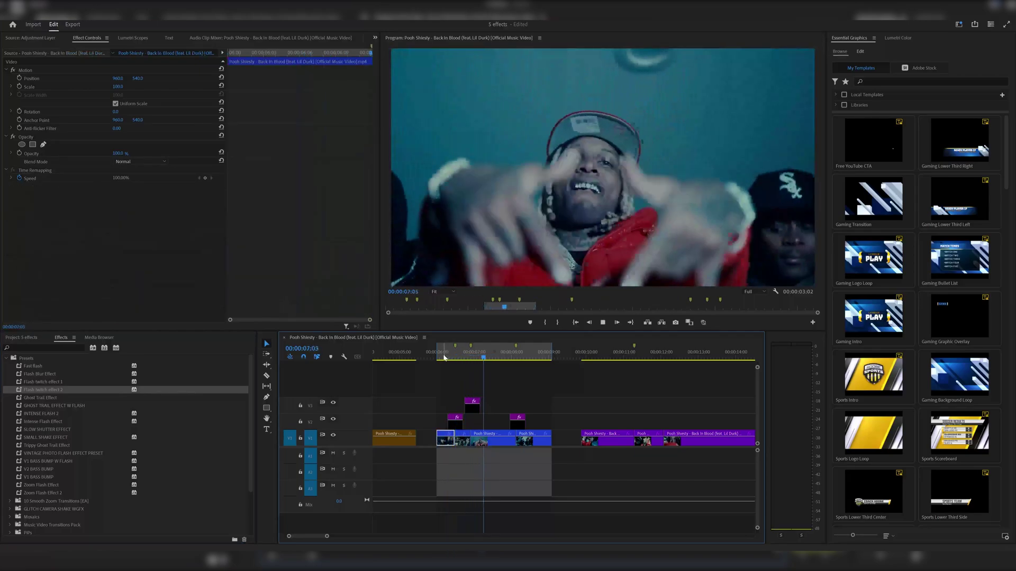
{"action": "key", "text": "space"}
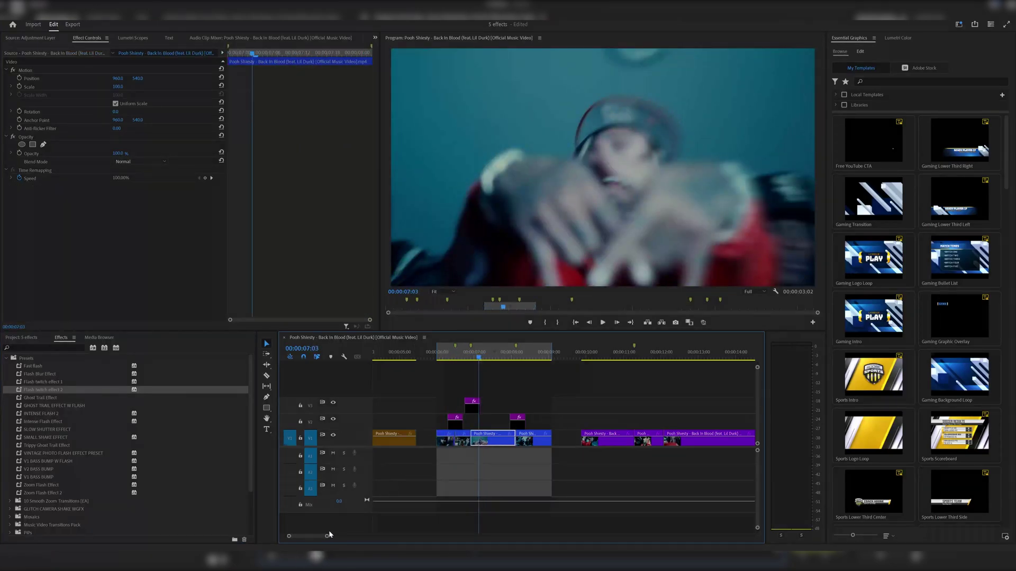
{"action": "left_click_drag", "start_coordinate": [327, 536], "coordinate": [311, 536]}
{"action": "left_click", "coordinate": [515, 355]}
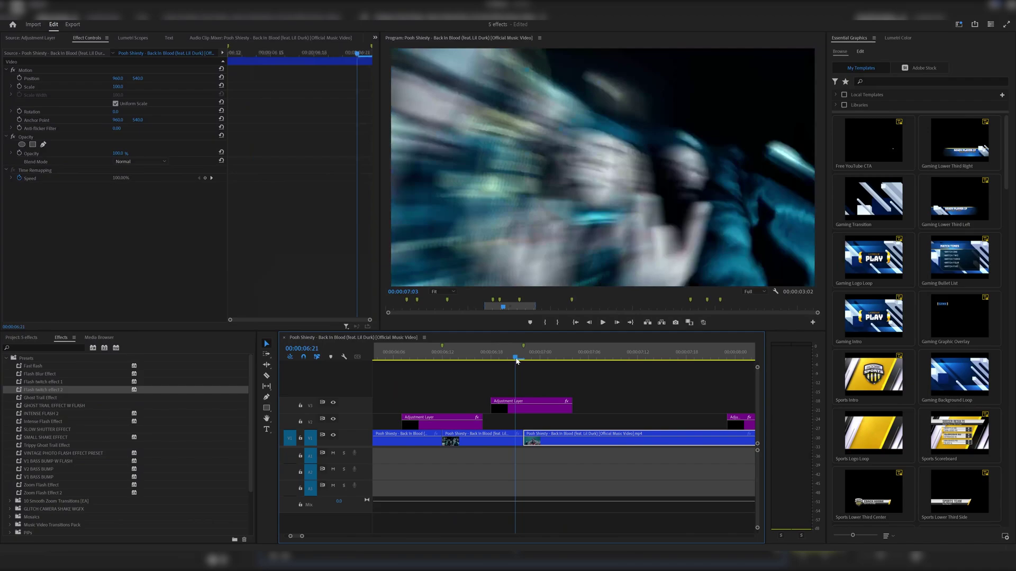
{"action": "left_click", "coordinate": [533, 410]}
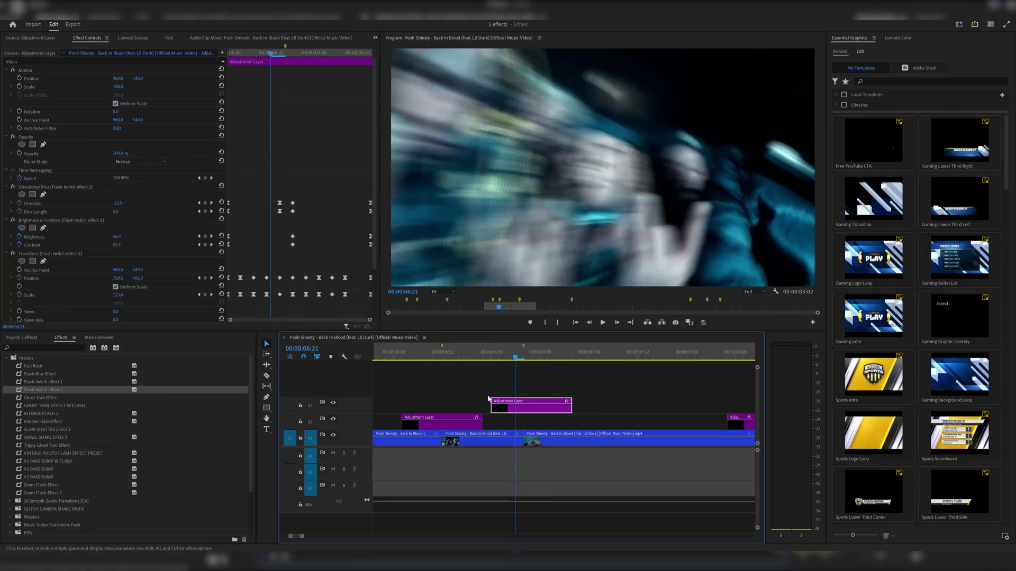
Remove Directional Blur, Brightness & Contrast and Transform from the adjustment layer over the third blue cut
{"action": "key", "text": "minus"}
{"action": "key", "text": "minus"}
{"action": "key", "text": "minus"}
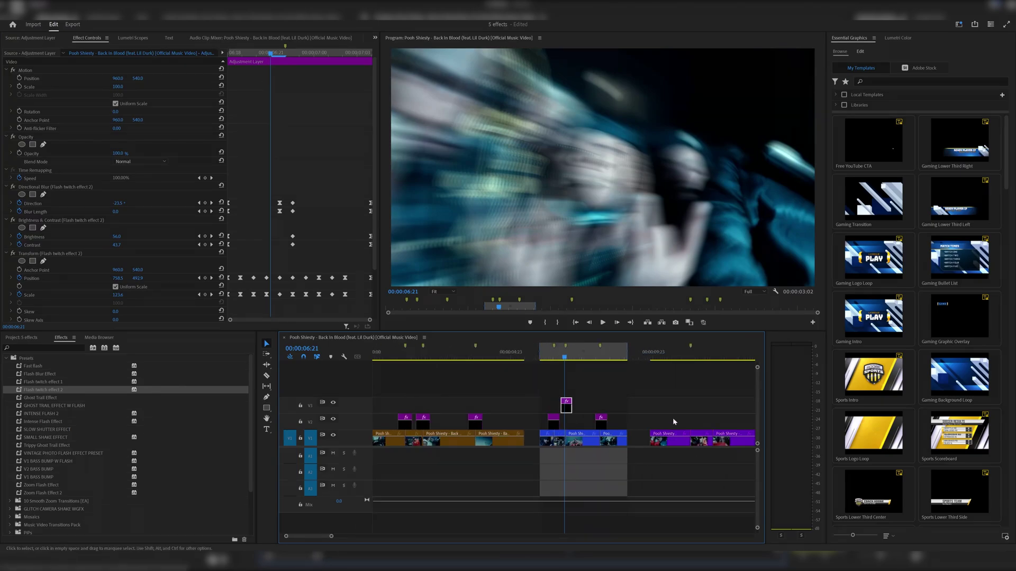
{"action": "left_click", "coordinate": [604, 357]}
{"action": "left_click", "coordinate": [601, 420]}
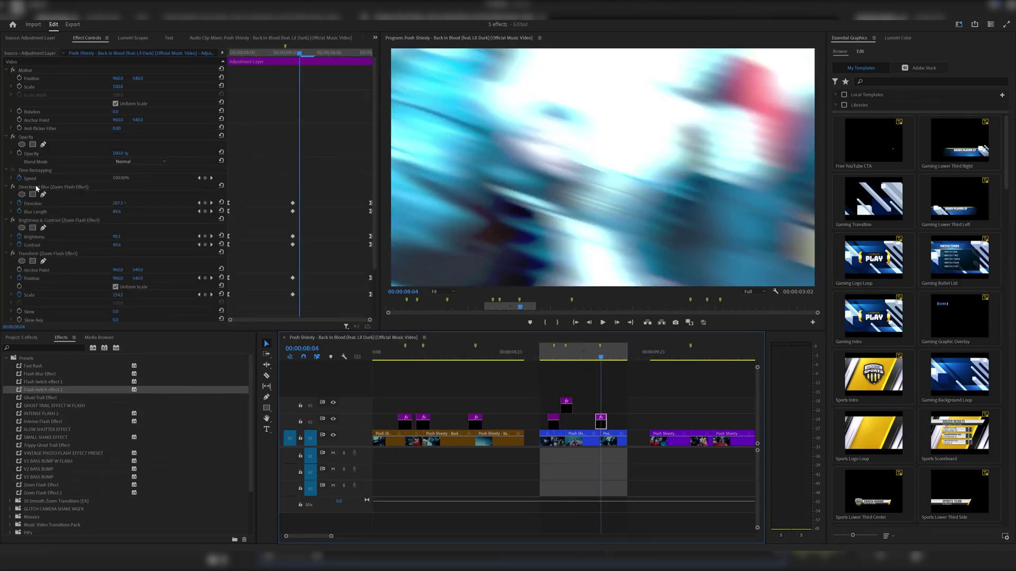
{"action": "key", "text": "Delete"}
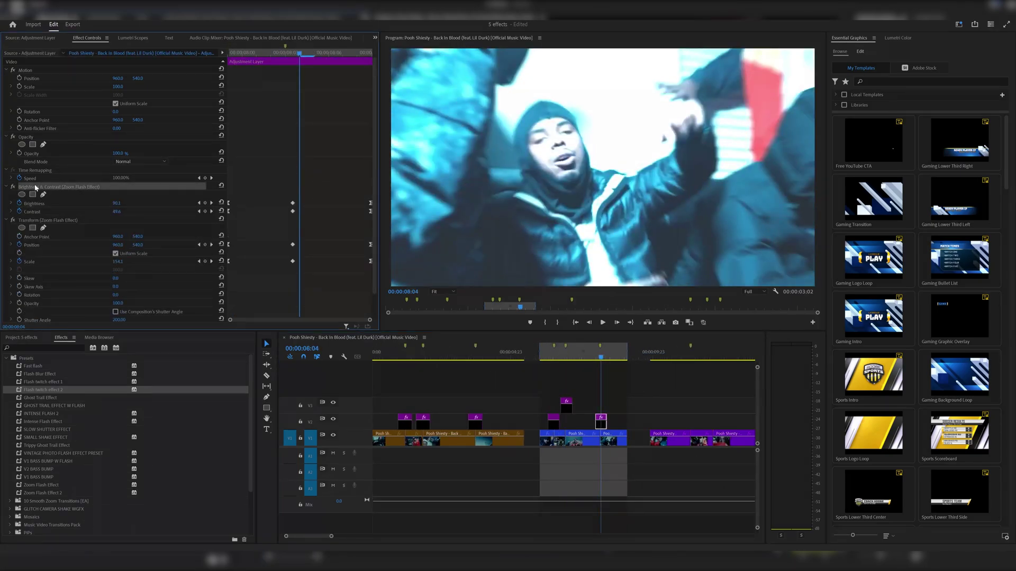
{"action": "key", "text": "Delete"}
{"action": "key", "text": "Delete"}
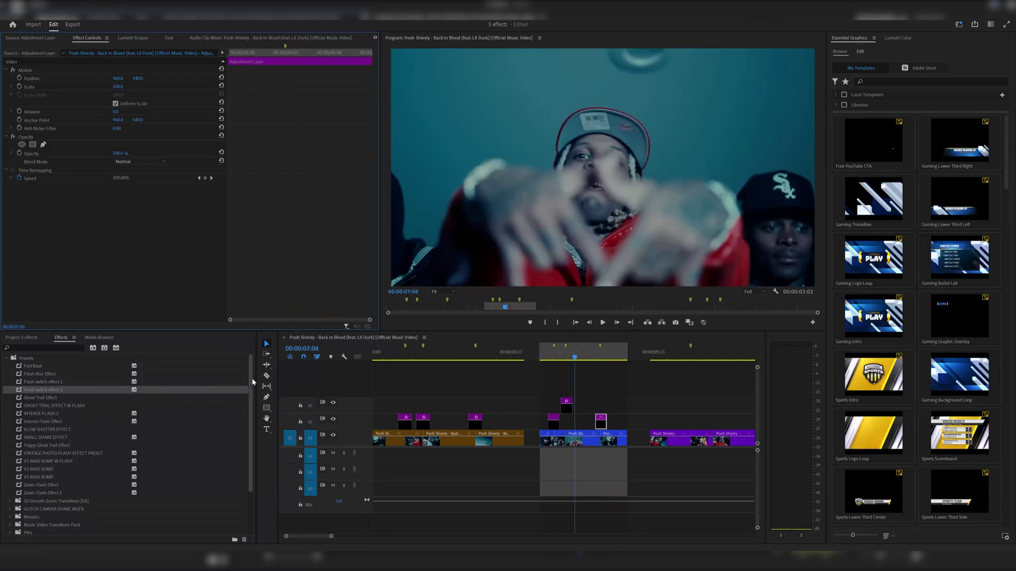
Apply the INTENSE FLASH 2 preset to the adjustment layer over the third blue cut and play it back
{"action": "mouse_move", "coordinate": [252, 376]}
{"action": "left_mouse_down"}
{"action": "mouse_move", "coordinate": [255, 398]}
{"action": "mouse_move", "coordinate": [258, 379]}
{"action": "left_mouse_up"}
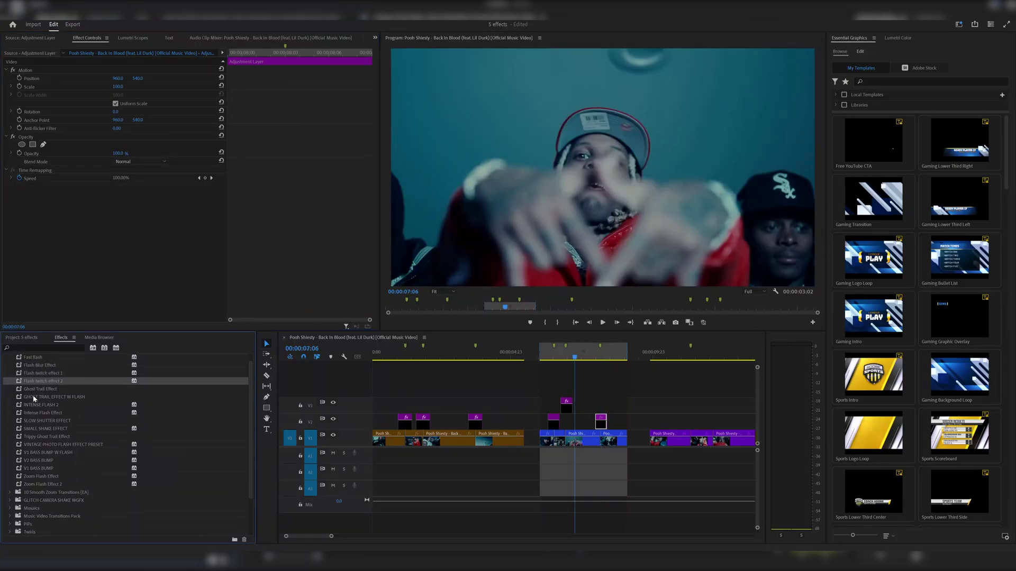
{"action": "left_click", "coordinate": [49, 405]}
{"action": "left_click_drag", "start_coordinate": [633, 351], "coordinate": [602, 425]}
{"action": "left_click", "coordinate": [591, 358]}
{"action": "key", "text": "space"}
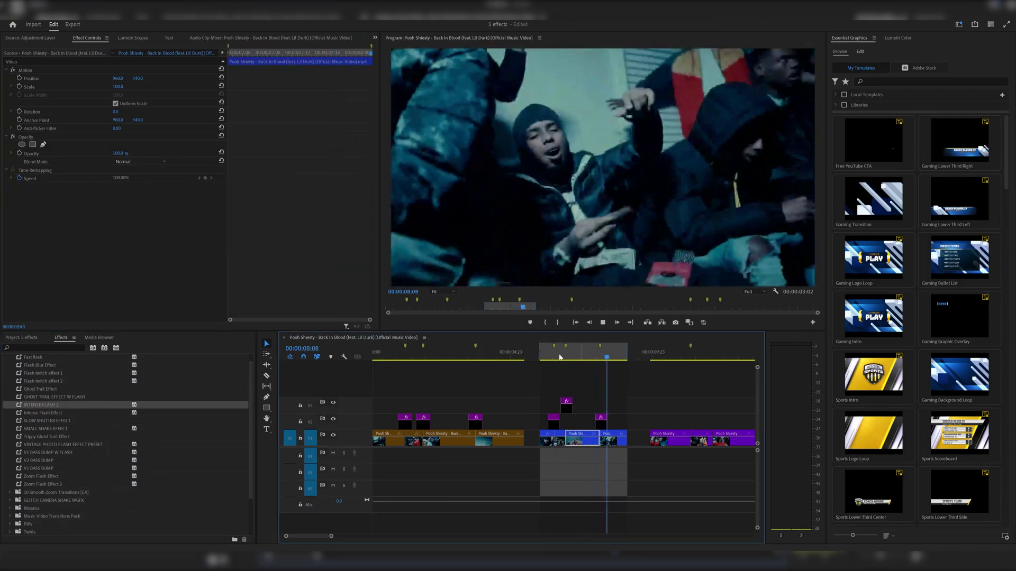
{"action": "key", "text": "space"}
Move the In point slightly earlier, extend the start of the first blue clip towards it, and review the blue section
{"action": "left_click_drag", "start_coordinate": [540, 351], "coordinate": [531, 350]}
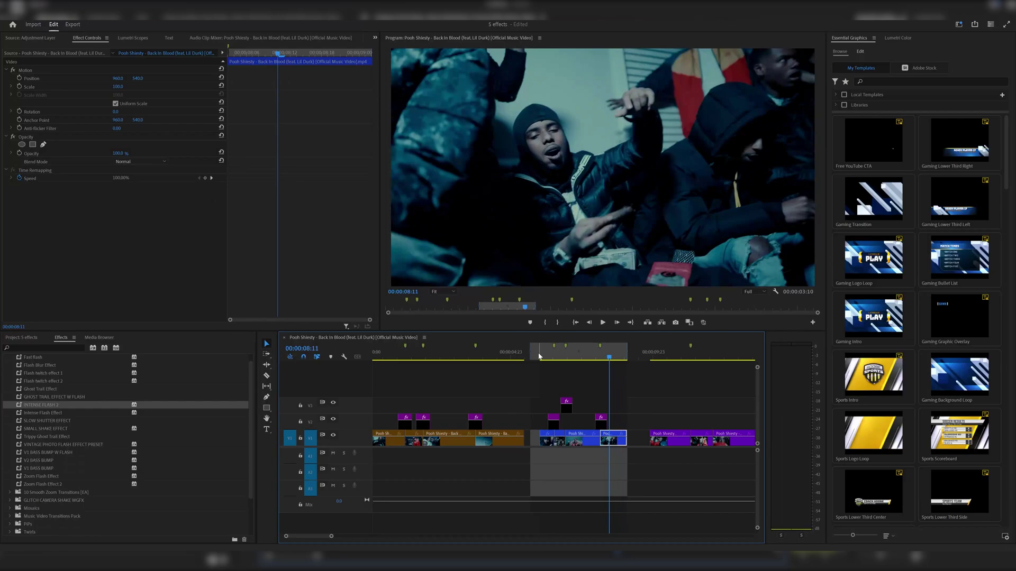
{"action": "left_click_drag", "start_coordinate": [540, 442], "coordinate": [533, 443]}
{"action": "key", "text": "space"}
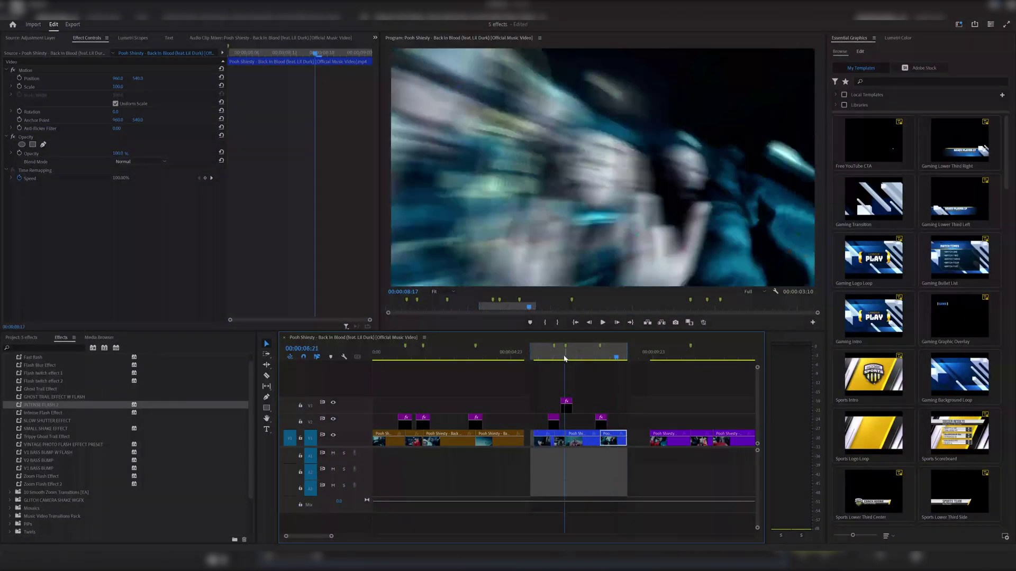
{"action": "left_click", "coordinate": [551, 358]}
{"action": "left_click", "coordinate": [554, 422]}
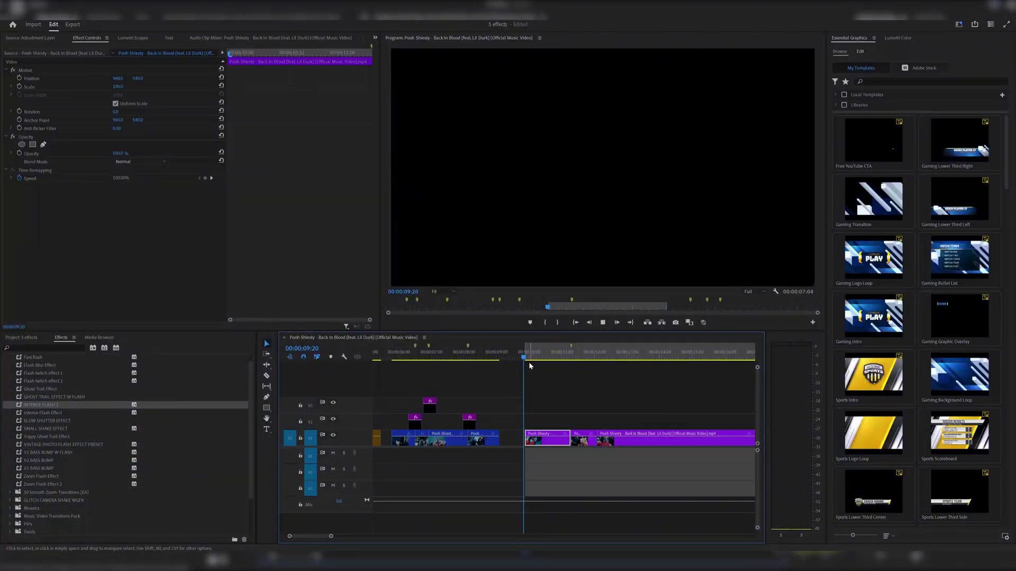
Review the purple clips up to 00:00:11:20 and duplicate the short second purple clip onto the track directly above it
{"action": "key", "text": "space"}
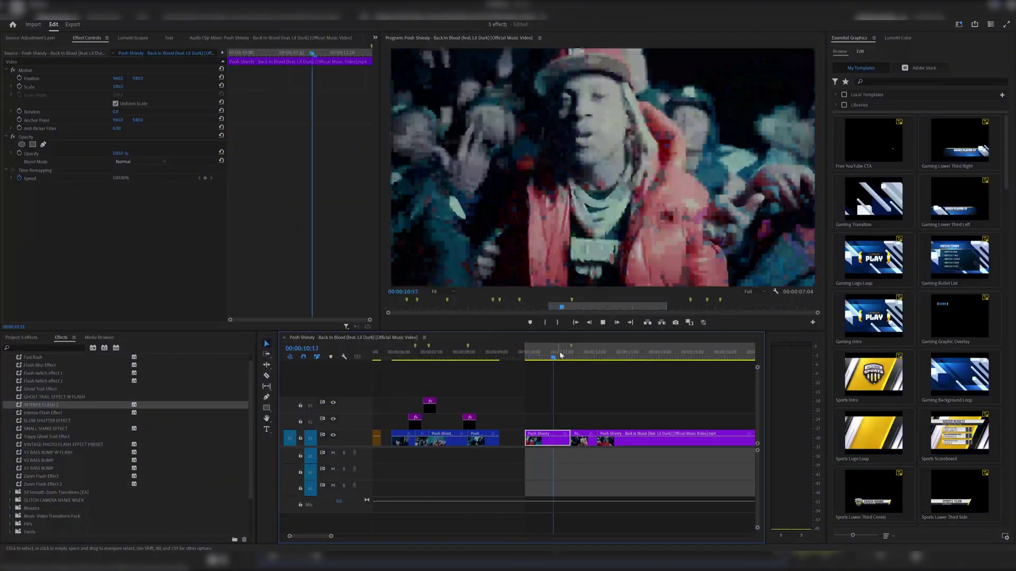
{"action": "left_click", "coordinate": [557, 359]}
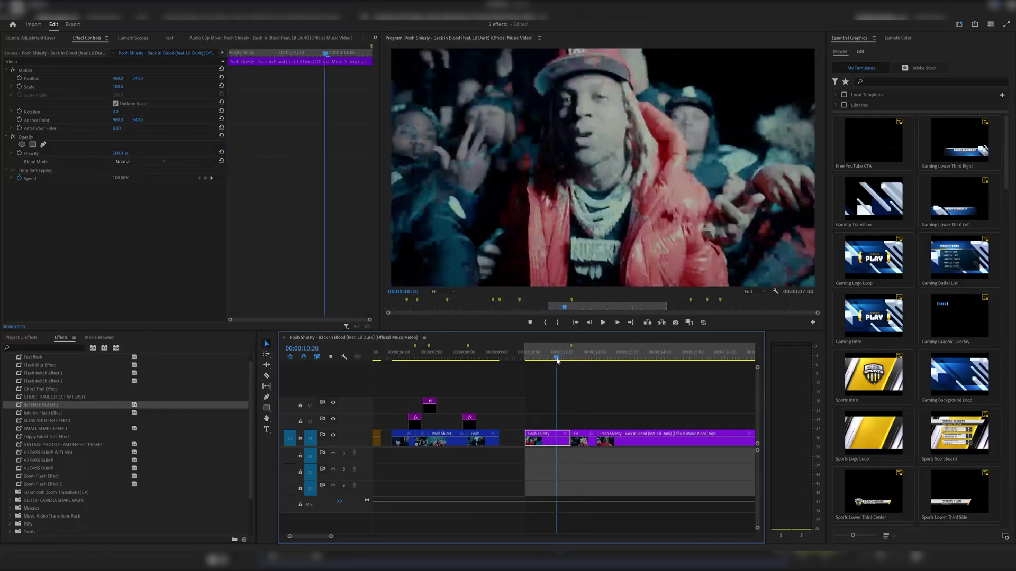
{"action": "left_click_drag", "start_coordinate": [556, 359], "coordinate": [584, 361]}
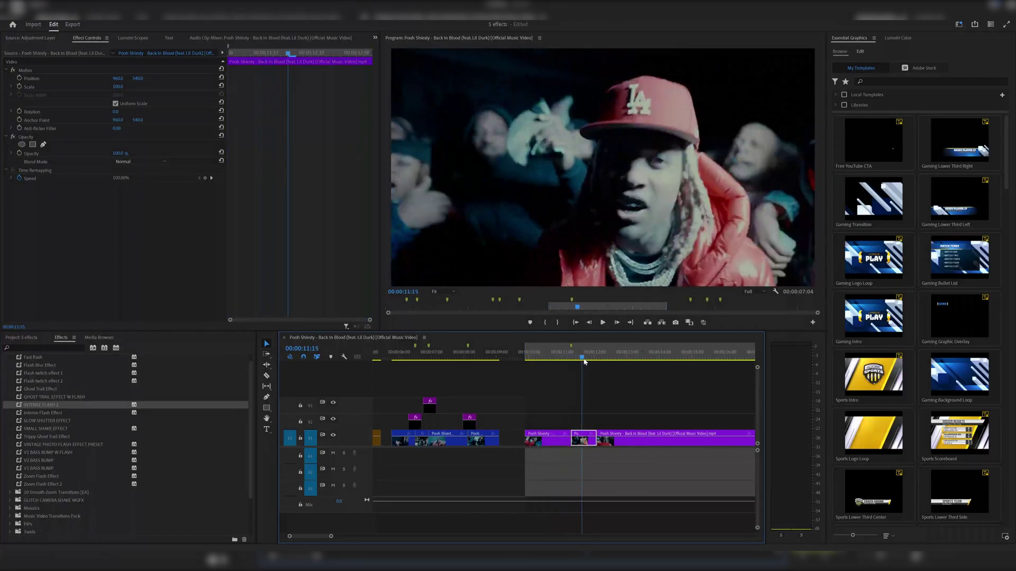
{"action": "mouse_move", "coordinate": [332, 536]}
{"action": "left_mouse_down"}
{"action": "mouse_move", "coordinate": [342, 537]}
{"action": "mouse_move", "coordinate": [318, 533]}
{"action": "mouse_move", "coordinate": [328, 532]}
{"action": "left_mouse_up"}
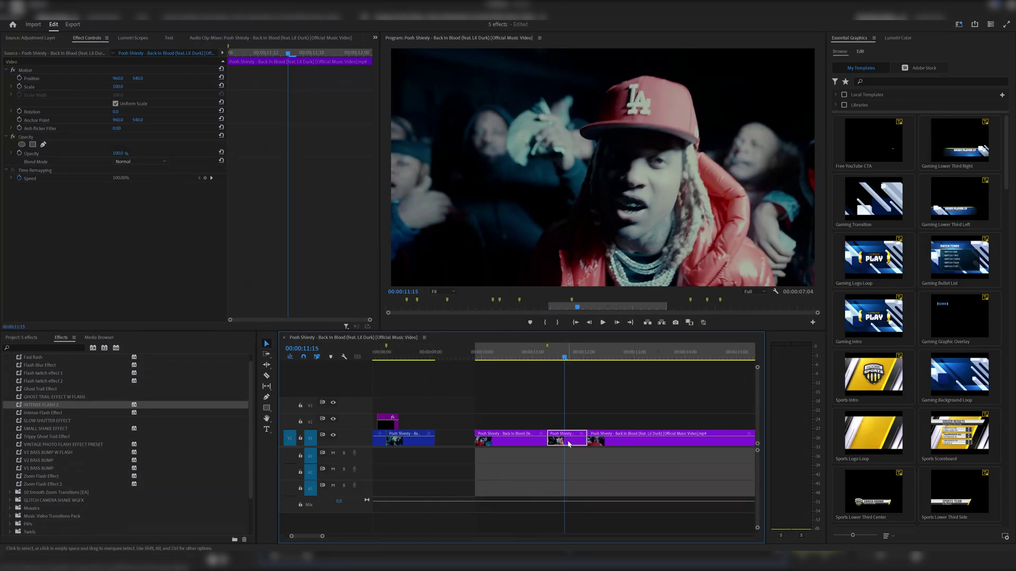
{"action": "mouse_move", "coordinate": [558, 352]}
{"action": "left_mouse_down"}
{"action": "mouse_move", "coordinate": [544, 352]}
{"action": "mouse_move", "coordinate": [575, 348]}
{"action": "left_mouse_up"}
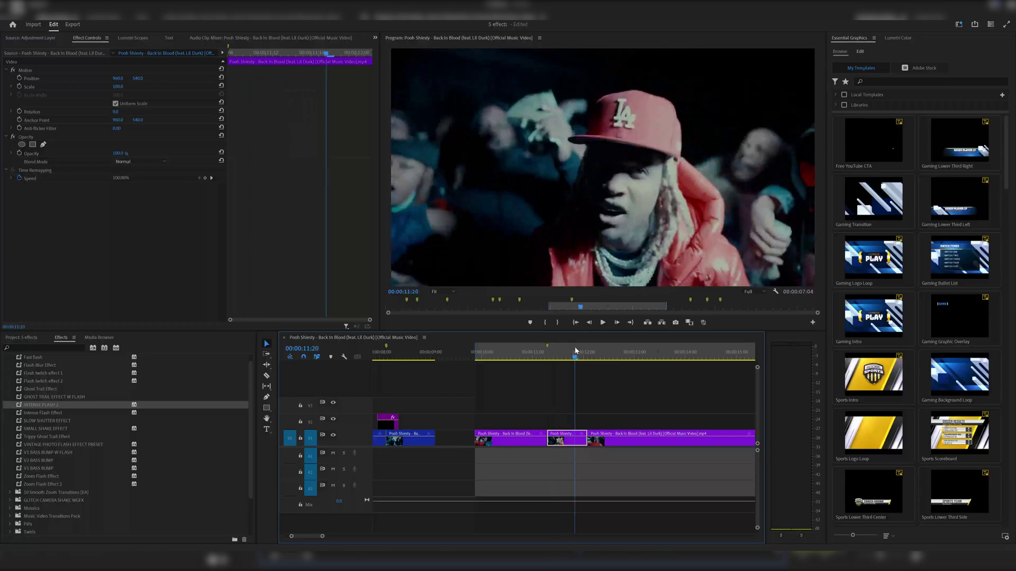
{"action": "left_click_drag", "start_coordinate": [562, 444], "coordinate": [570, 428]}
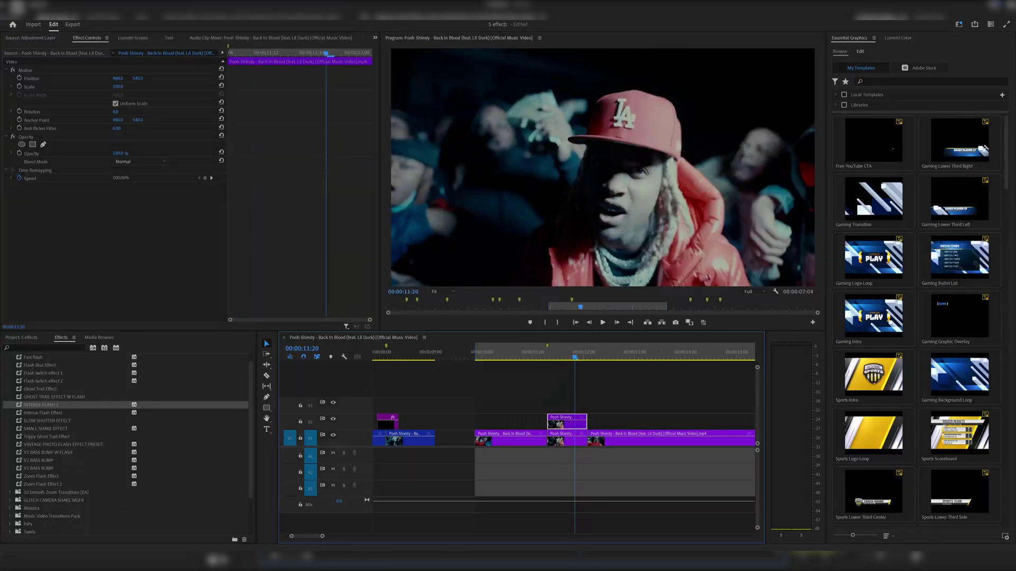
Turn the duplicated purple clip black and white with Lumetri Color, raising Highlights to about 85 and Shadows to about 47
{"action": "left_click", "coordinate": [897, 39]}
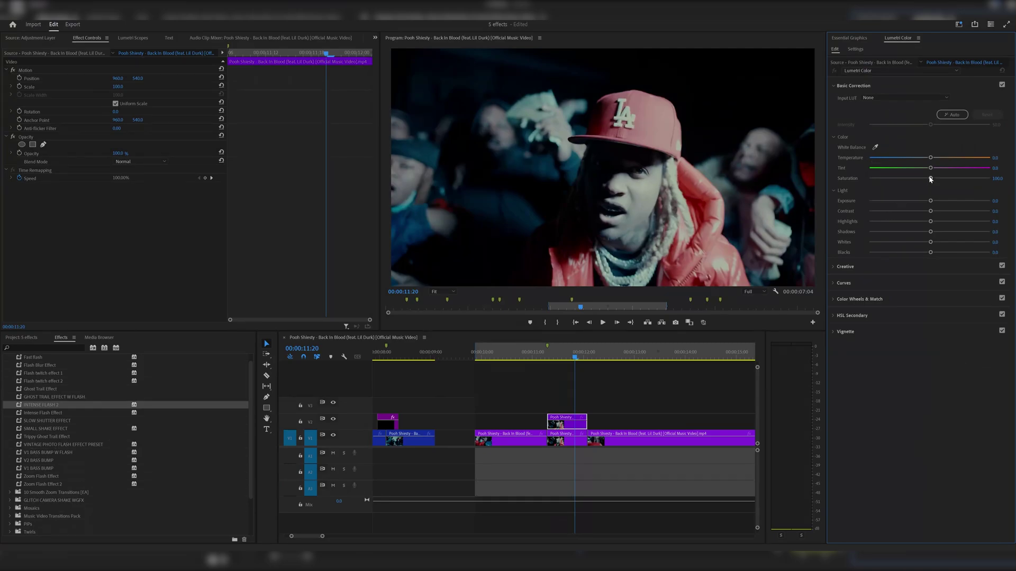
{"action": "left_click_drag", "start_coordinate": [930, 178], "coordinate": [829, 178]}
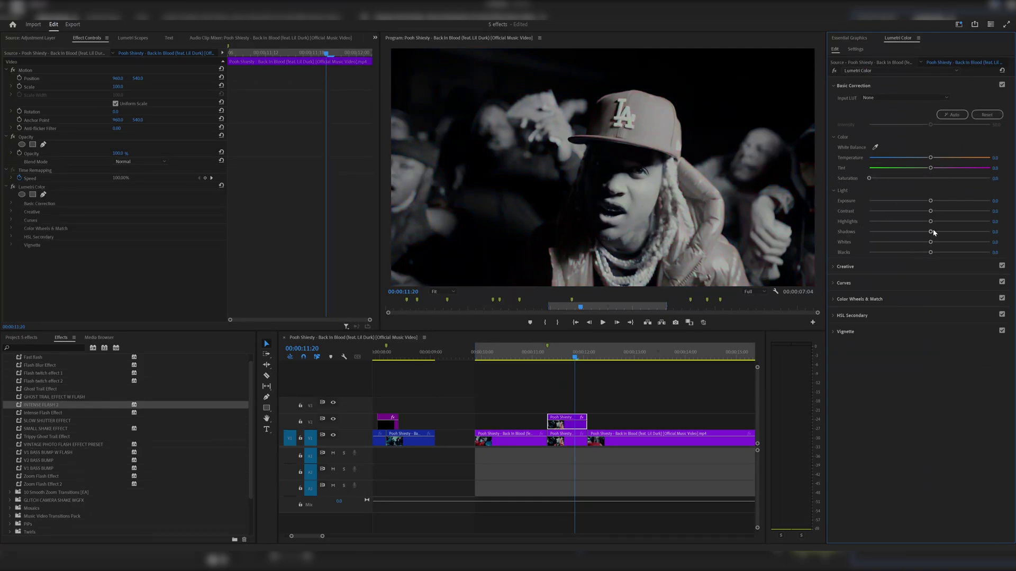
{"action": "left_click_drag", "start_coordinate": [930, 222], "coordinate": [958, 233]}
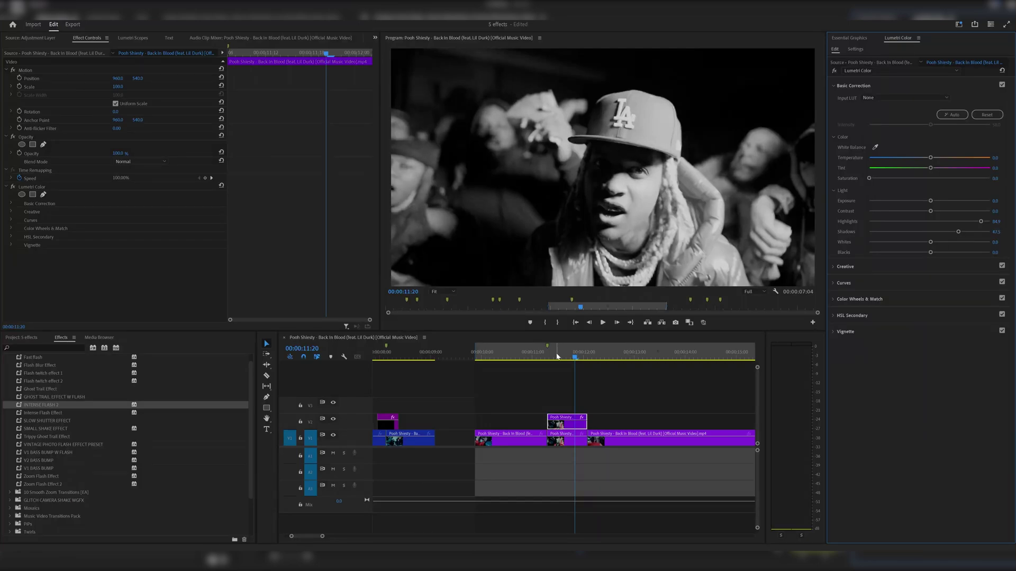
Copy the Flash twitch effect 2 adjustment layer from the blue clips over the cut where the black-and-white purple clip starts
{"action": "left_click_drag", "start_coordinate": [322, 536], "coordinate": [328, 537]}
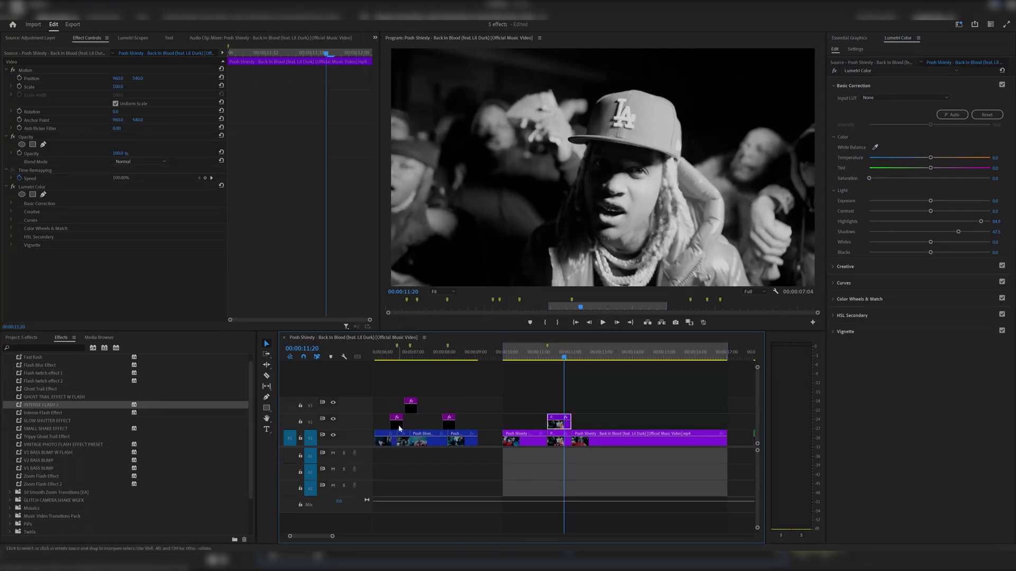
{"action": "left_click_drag", "start_coordinate": [411, 412], "coordinate": [551, 410]}
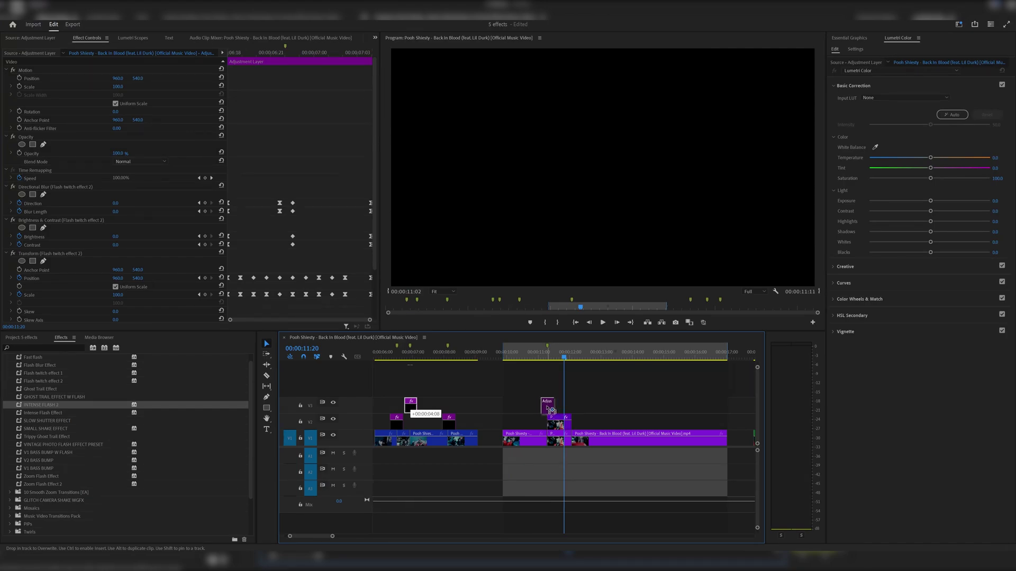
{"action": "left_click_drag", "start_coordinate": [550, 410], "coordinate": [550, 410]}
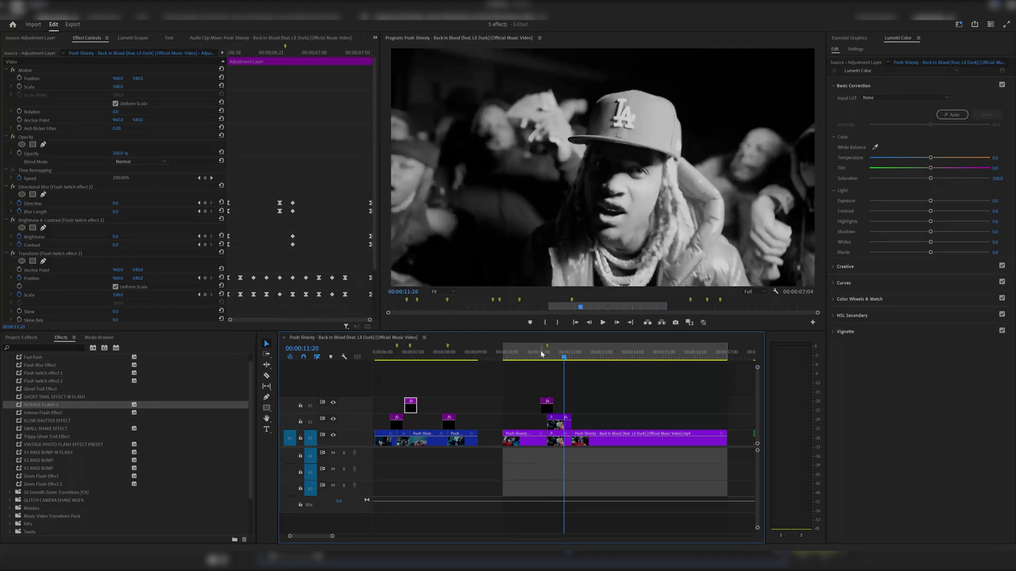
Inspect the copied adjustment layer's alignment on the purple cut and play back the twitch flash
{"action": "key", "text": "Up"}
{"action": "key", "text": "equal"}
{"action": "key", "text": "equal"}
{"action": "key", "text": "equal"}
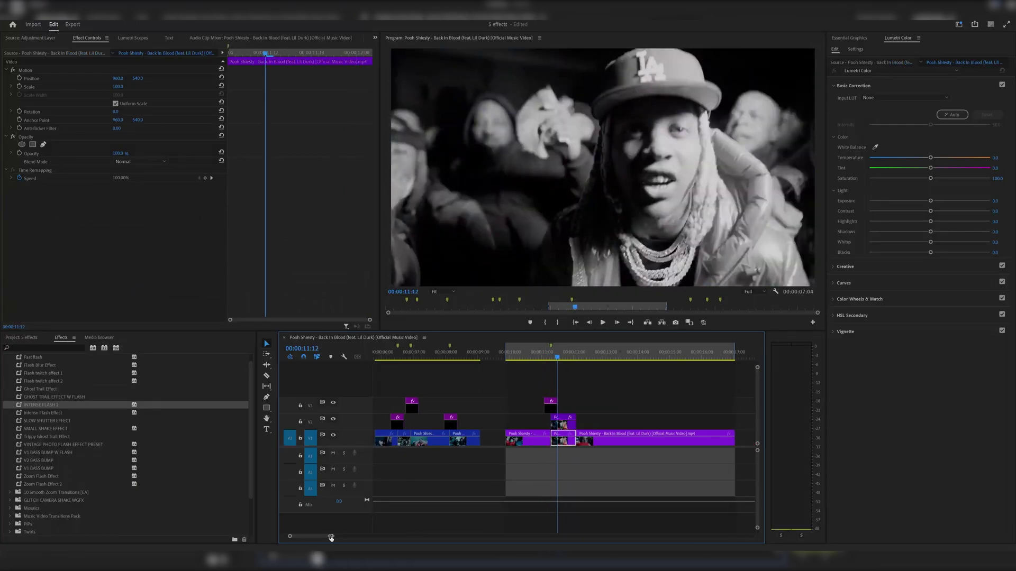
{"action": "left_click_drag", "start_coordinate": [563, 357], "coordinate": [487, 366]}
{"action": "key", "text": "space"}
{"action": "key", "text": "space"}
{"action": "key", "text": "space"}
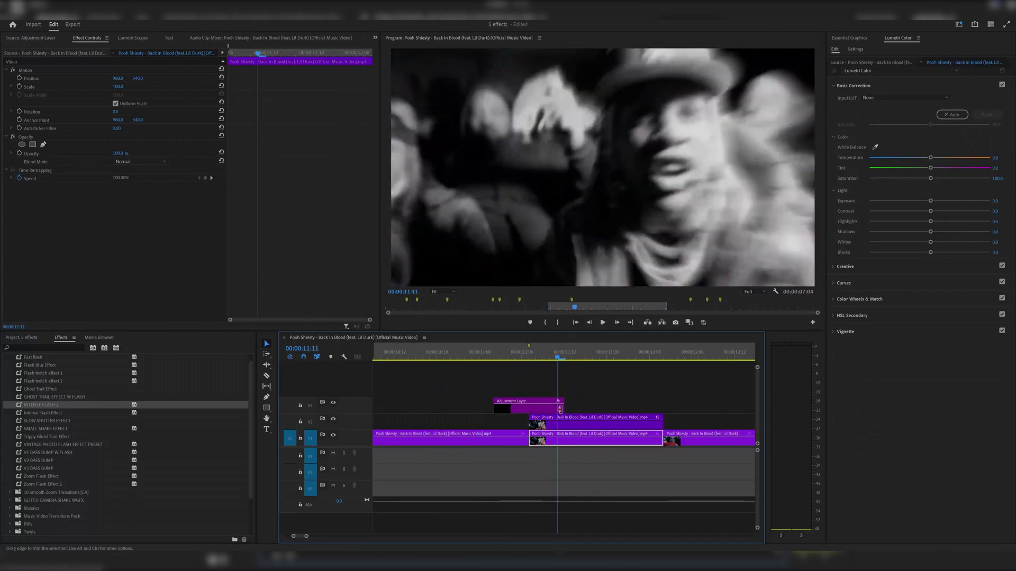
Apply the S_Flicker effect to the black-and-white duplicate of the purple clip
{"action": "left_click_drag", "start_coordinate": [306, 538], "coordinate": [321, 536]}
{"action": "left_click_drag", "start_coordinate": [564, 360], "coordinate": [574, 360]}
{"action": "left_click", "coordinate": [575, 422]}
{"action": "left_click", "coordinate": [19, 348]}
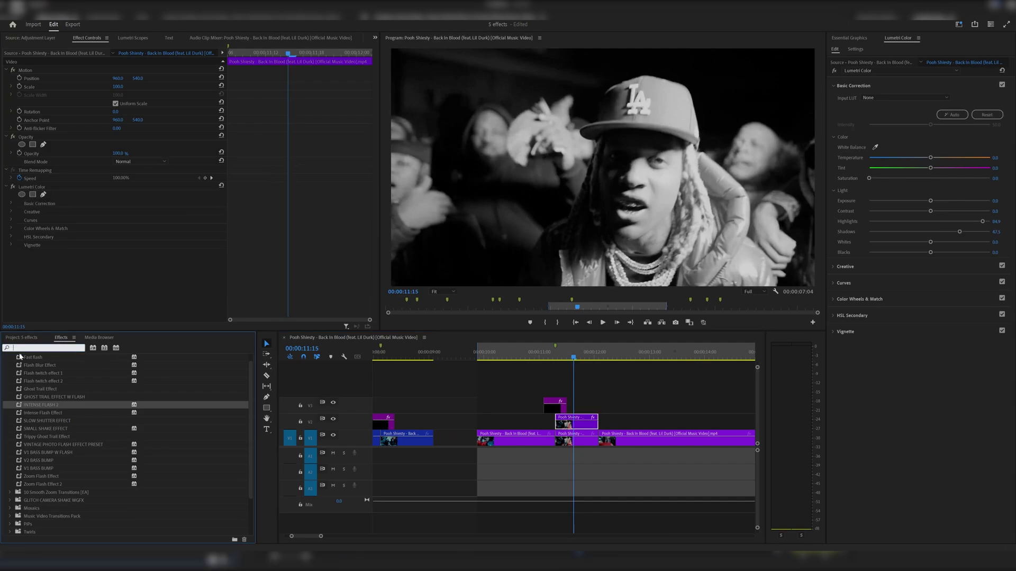
{"action": "type", "text": "flicker"}
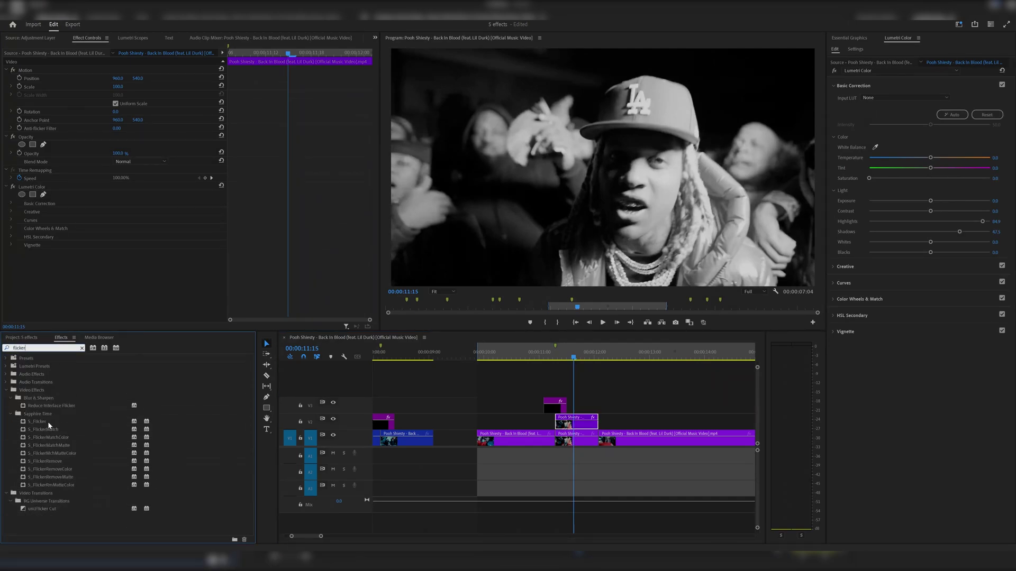
{"action": "left_click", "coordinate": [48, 421]}
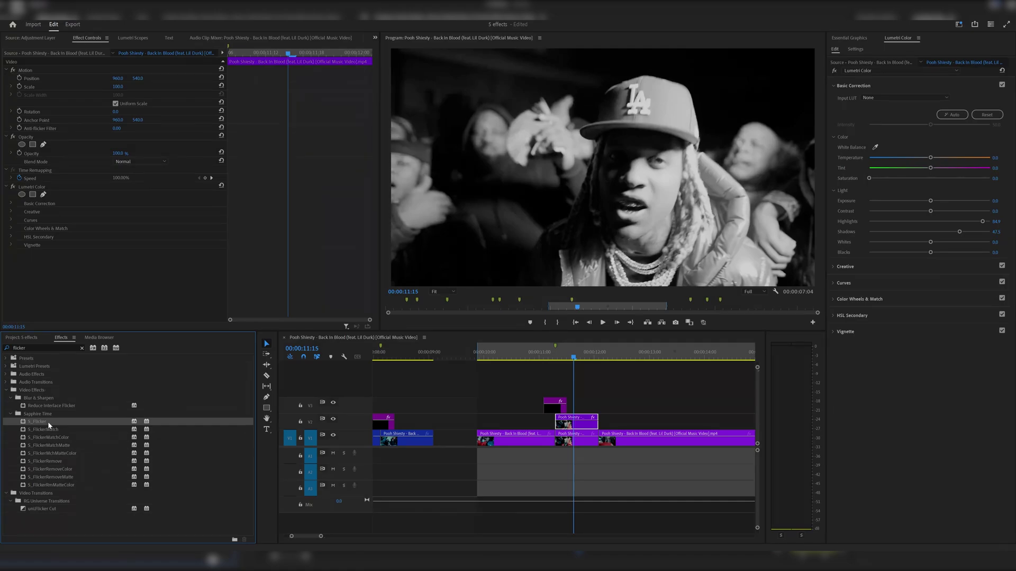
{"action": "left_click_drag", "start_coordinate": [48, 421], "coordinate": [577, 423]}
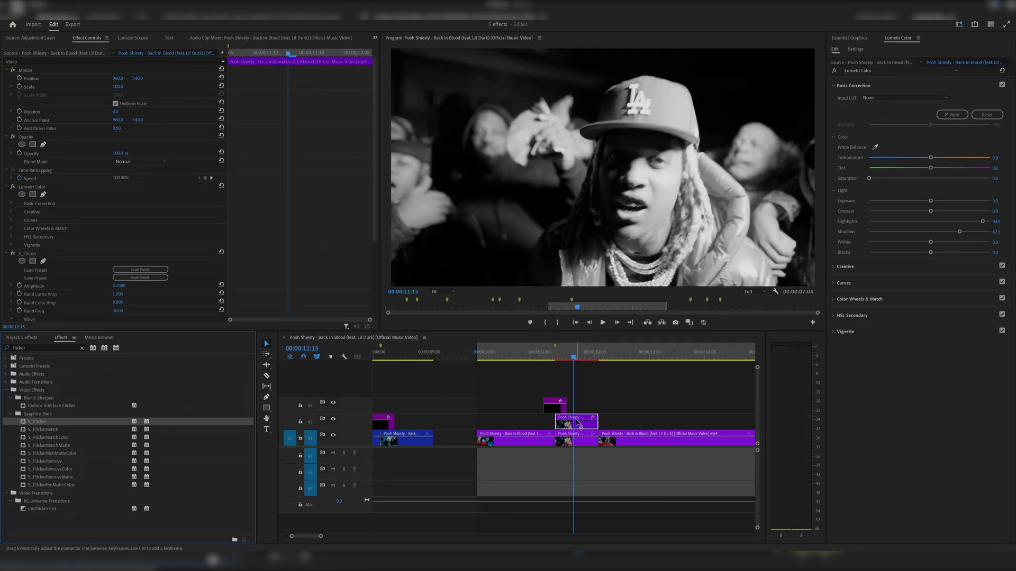
Apply the Invert video effect to the black-and-white clip and move the twitch adjustment layer up one track
{"action": "left_click", "coordinate": [82, 347]}
{"action": "type", "text": "invert"}
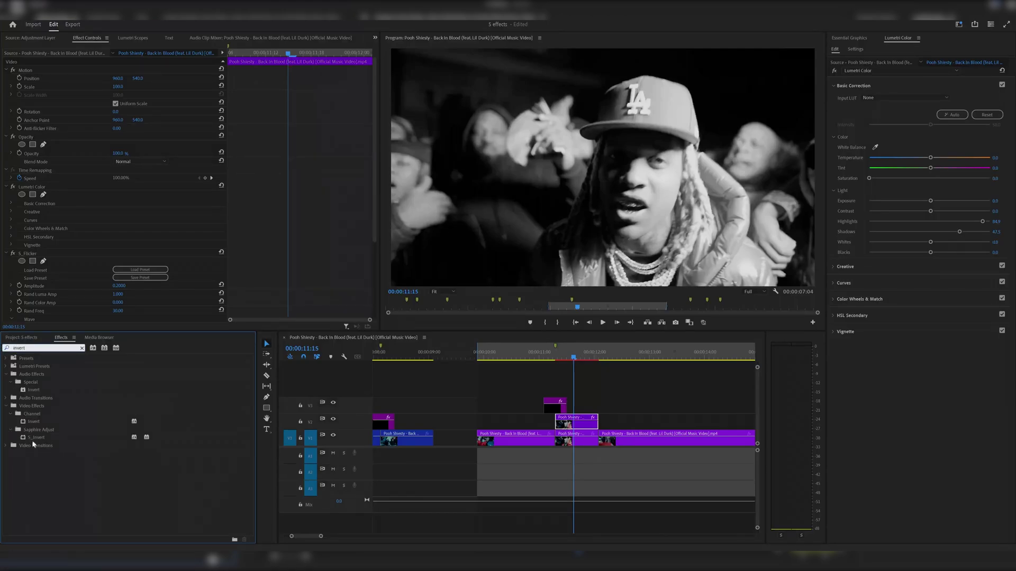
{"action": "left_click", "coordinate": [41, 421]}
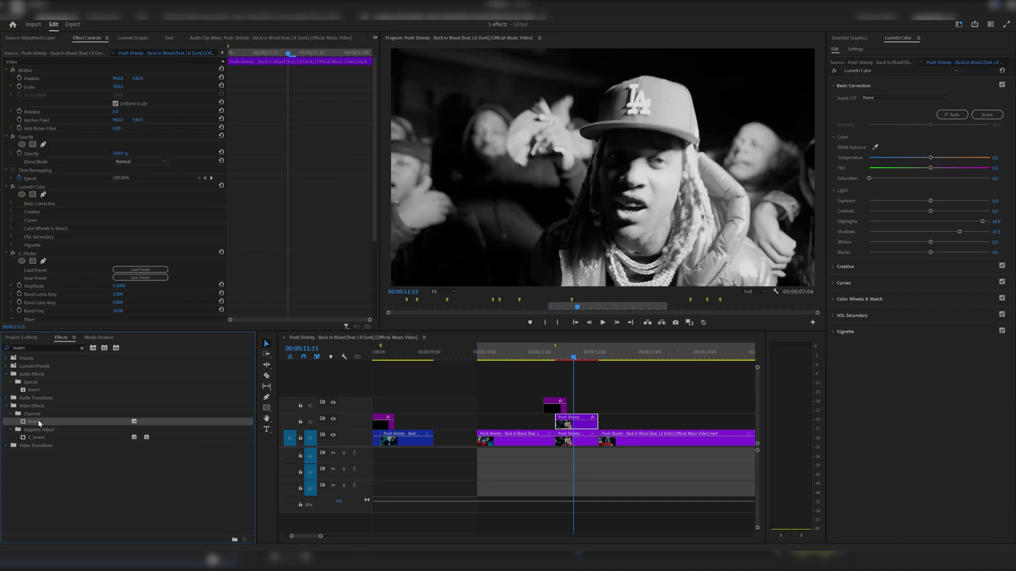
{"action": "left_click_drag", "start_coordinate": [39, 423], "coordinate": [551, 392]}
{"action": "left_click", "coordinate": [550, 404]}
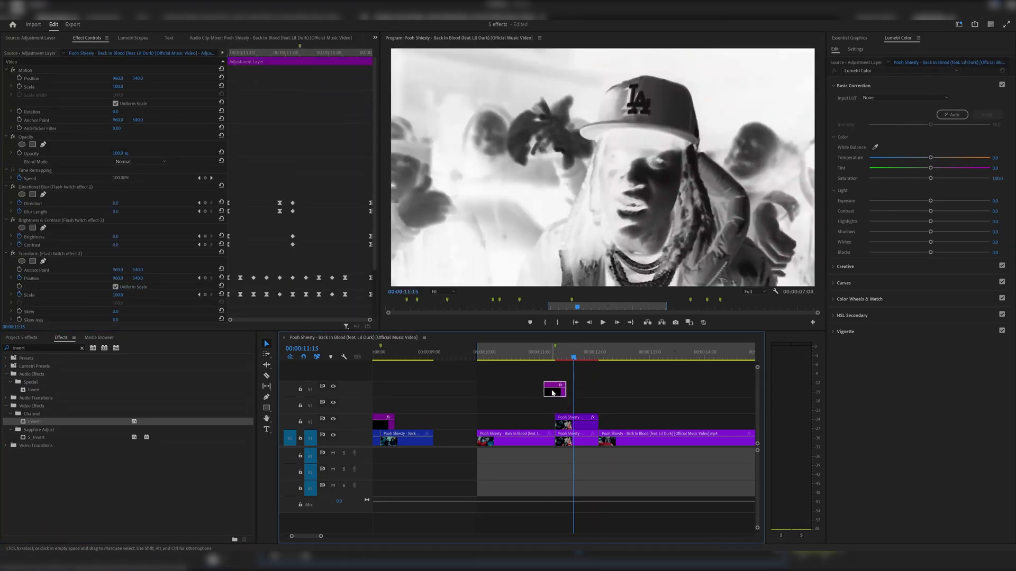
Duplicate the black-and-white clip onto the track directly above it and add a Cross Dissolve to the new copy
{"action": "left_click", "coordinate": [578, 428]}
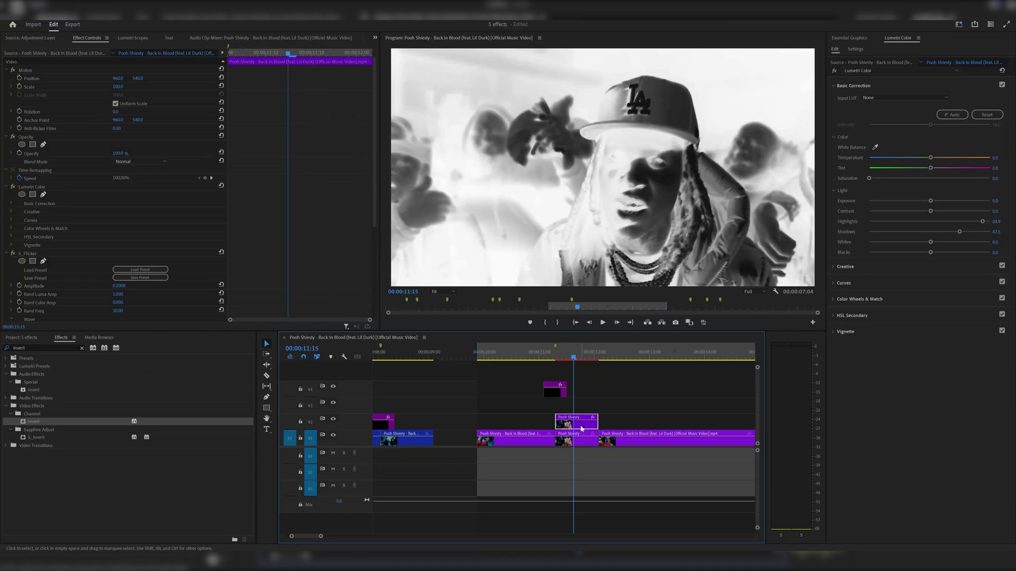
{"action": "left_click_drag", "start_coordinate": [581, 428], "coordinate": [582, 412]}
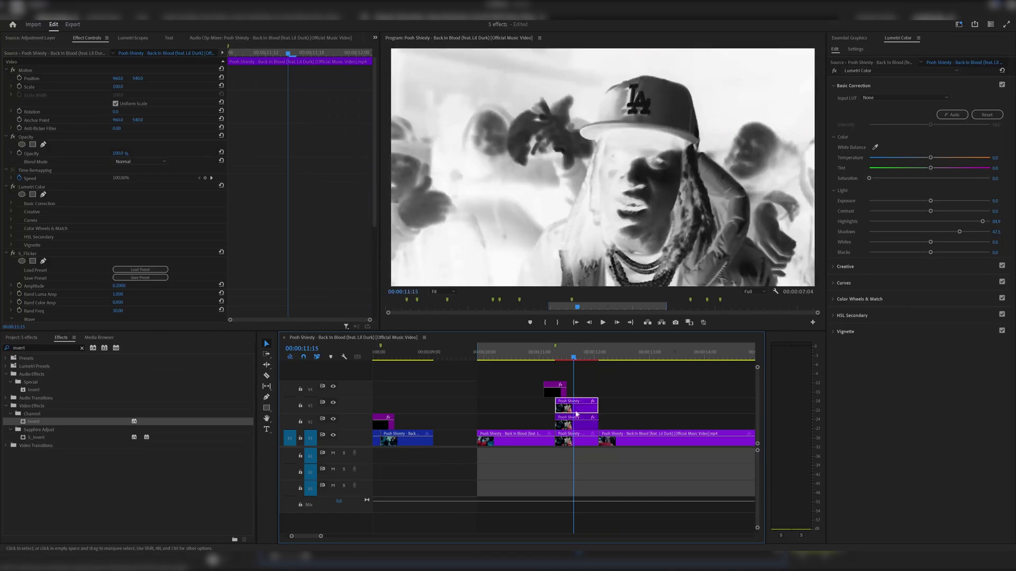
{"action": "left_click", "coordinate": [37, 349]}
{"action": "type", "text": "c"}
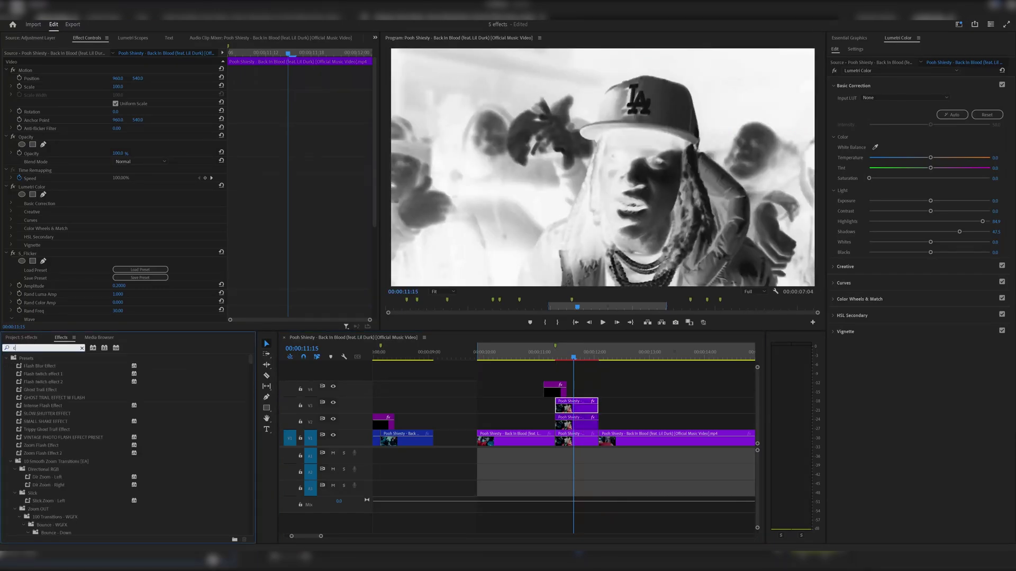
{"action": "type", "text": "ross"}
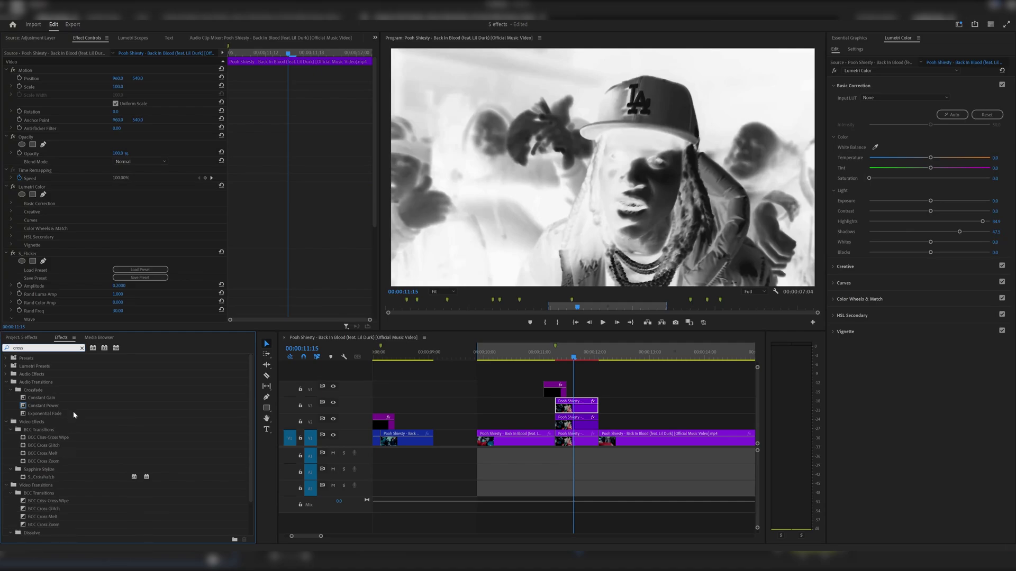
{"action": "scroll", "coordinate": [50, 497], "scroll_direction": "down", "scroll_amount": 2}
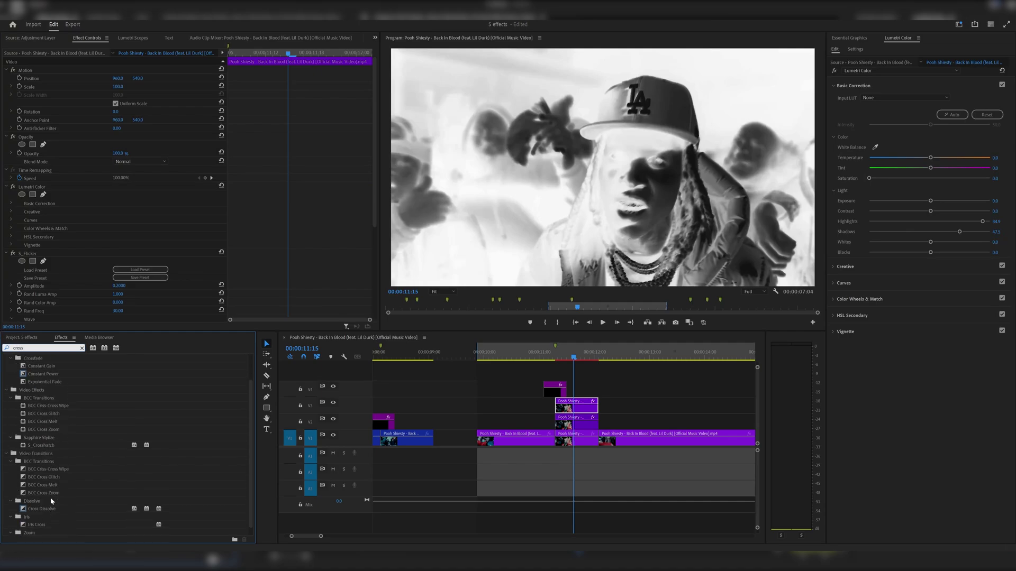
{"action": "left_click_drag", "start_coordinate": [49, 500], "coordinate": [574, 412]}
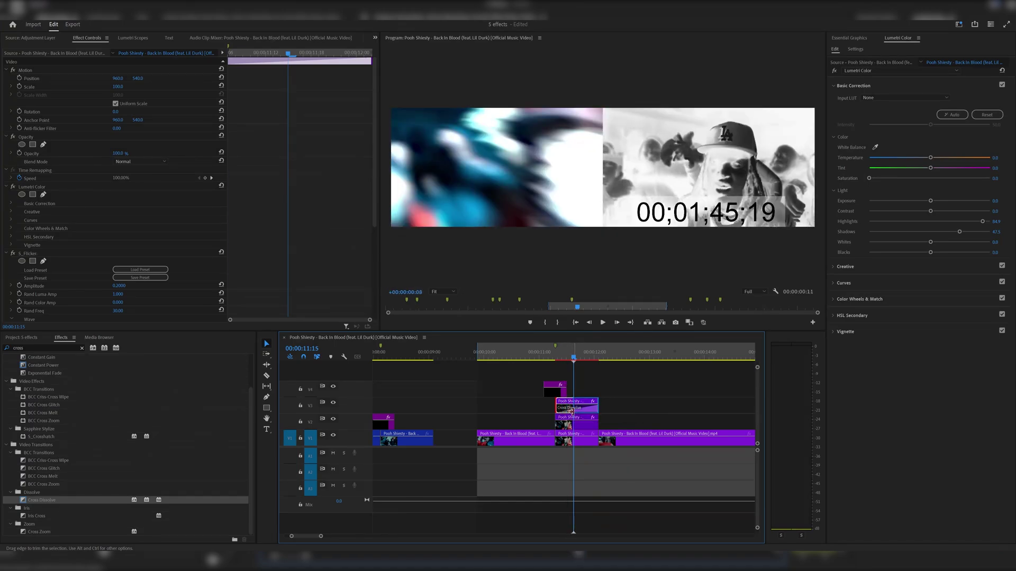
Trim the dissolving copy's start to 00:00:11:15 and copy the twitch adjustment layer over the cut at its end
{"action": "left_click", "coordinate": [571, 360]}
{"action": "left_click_drag", "start_coordinate": [571, 360], "coordinate": [579, 400]}
Narrow the In and Out range to the purple flash effect and play it back from the start of the first purple clip
{"action": "left_click_drag", "start_coordinate": [555, 361], "coordinate": [535, 362]}
{"action": "key", "text": "space"}
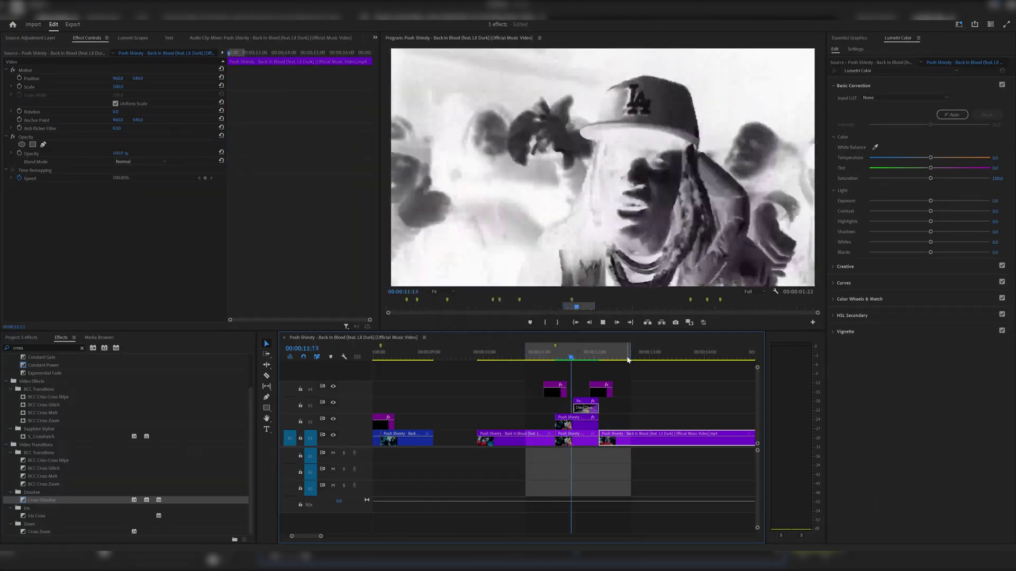
{"action": "left_click_drag", "start_coordinate": [530, 356], "coordinate": [479, 358]}
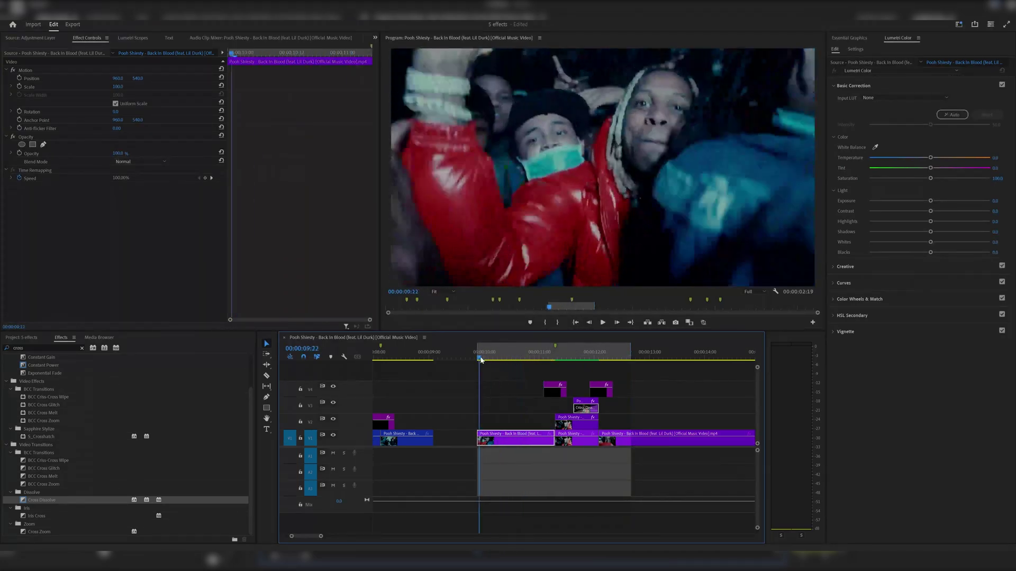
{"action": "key", "text": "space"}
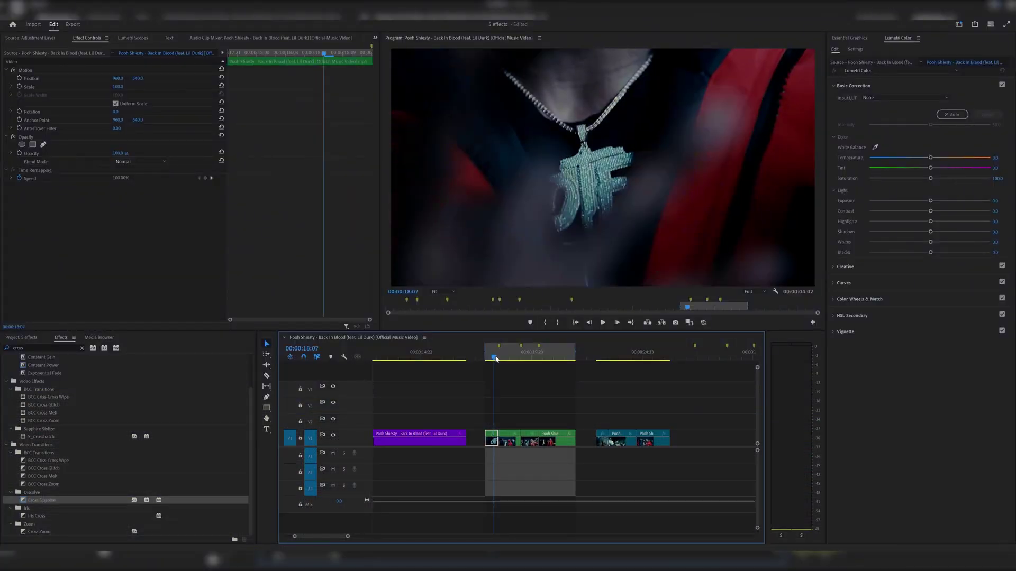
Place an adjustment layer on the track above the first green cut, centred on 00:00:18:12
{"action": "left_click_drag", "start_coordinate": [496, 358], "coordinate": [499, 359]}
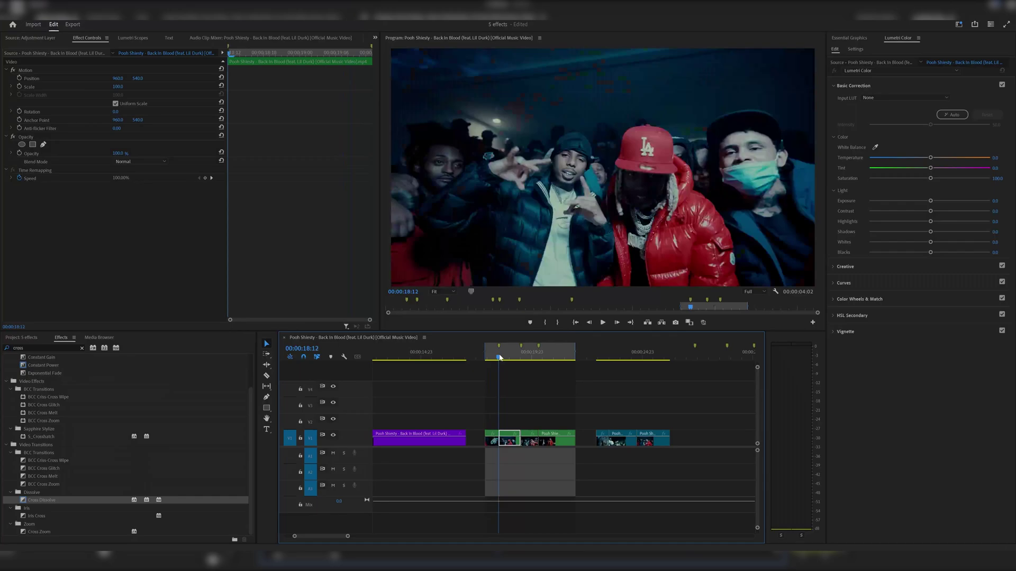
{"action": "mouse_move", "coordinate": [348, 536]}
{"action": "left_mouse_down"}
{"action": "mouse_move", "coordinate": [334, 531]}
{"action": "mouse_move", "coordinate": [360, 526]}
{"action": "mouse_move", "coordinate": [336, 522]}
{"action": "left_mouse_up"}
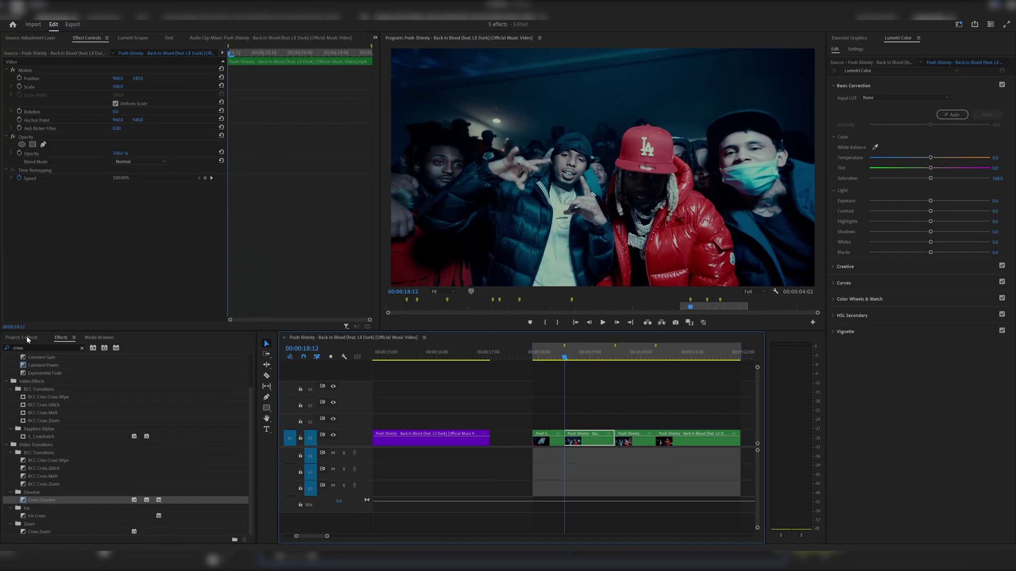
{"action": "left_click", "coordinate": [27, 340]}
{"action": "double_click", "coordinate": [204, 391]}
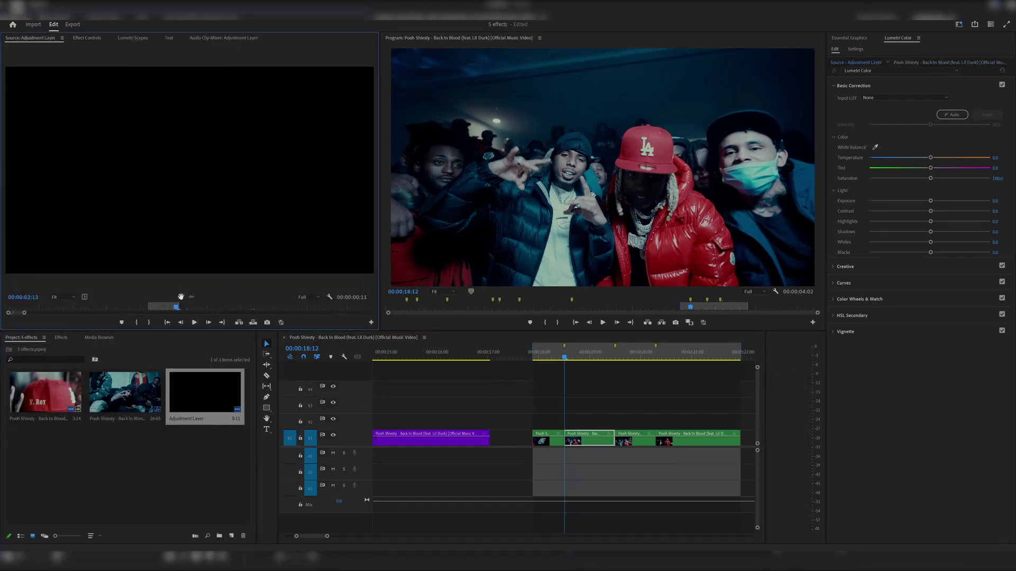
{"action": "left_click_drag", "start_coordinate": [180, 296], "coordinate": [555, 430]}
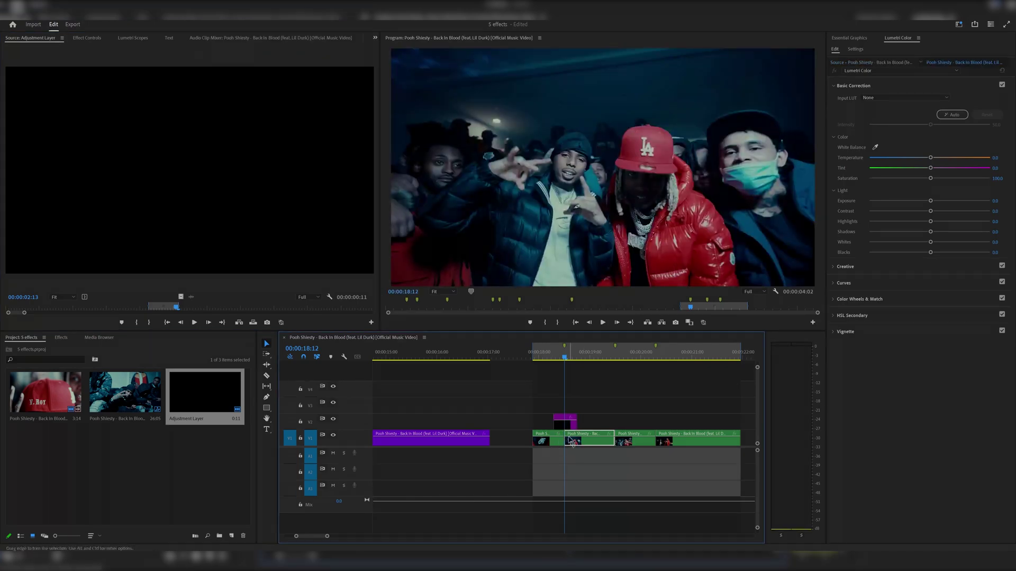
{"action": "left_click", "coordinate": [568, 427]}
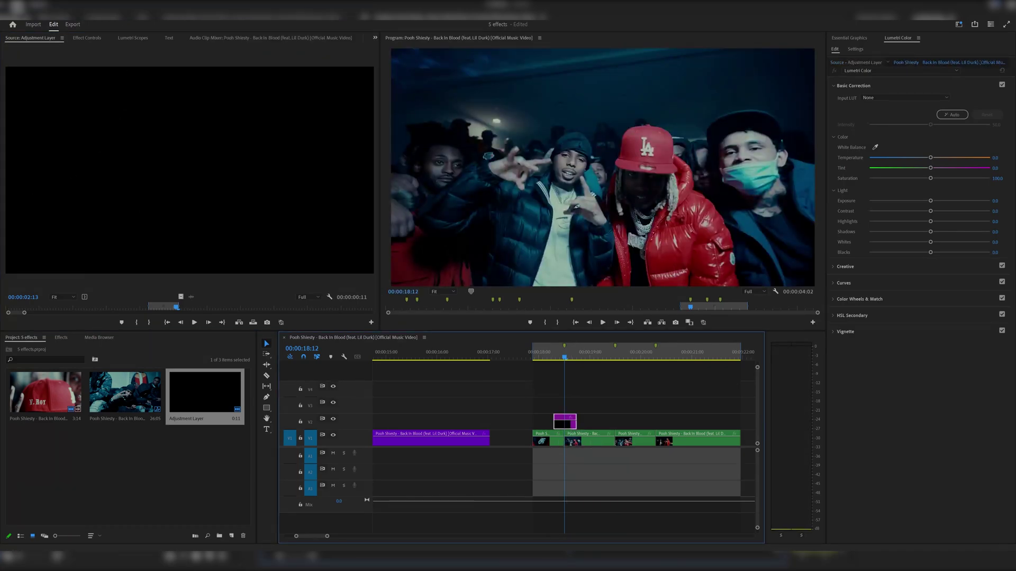
Apply the Directional Blur effect to the adjustment layer over the first green cut
{"action": "left_click", "coordinate": [96, 38]}
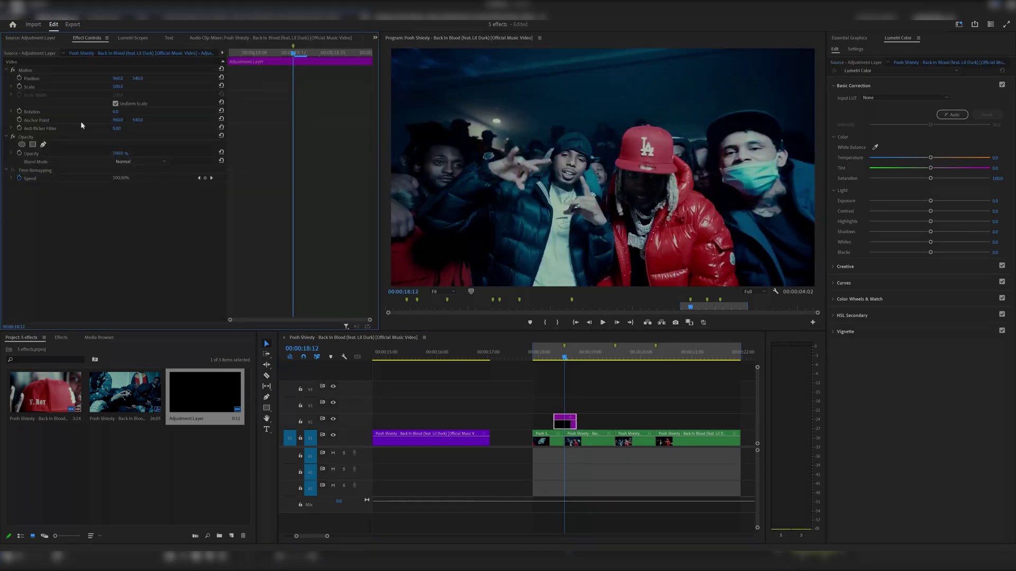
{"action": "left_click", "coordinate": [61, 338]}
{"action": "left_click", "coordinate": [52, 348]}
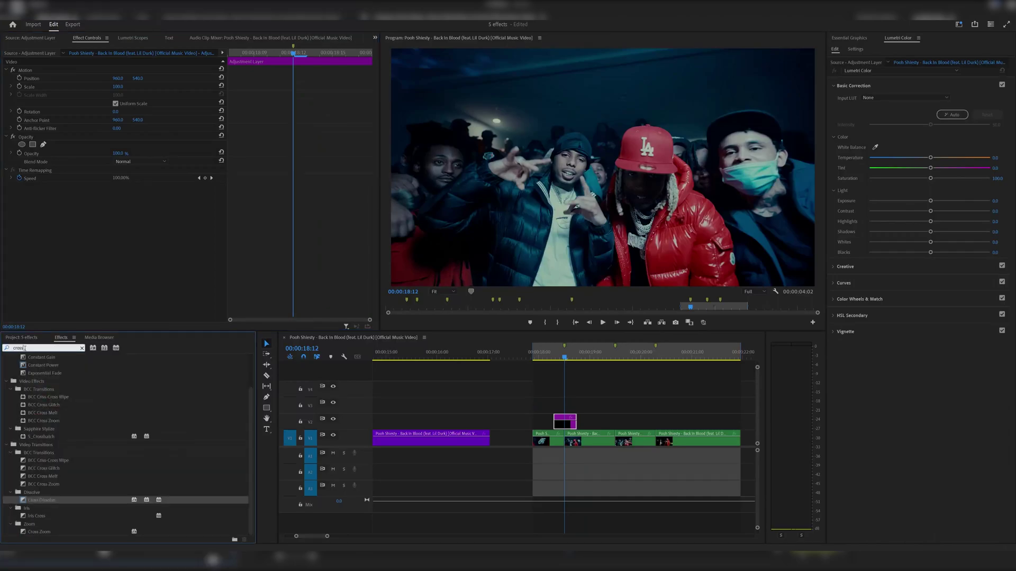
{"action": "type", "text": "direct"}
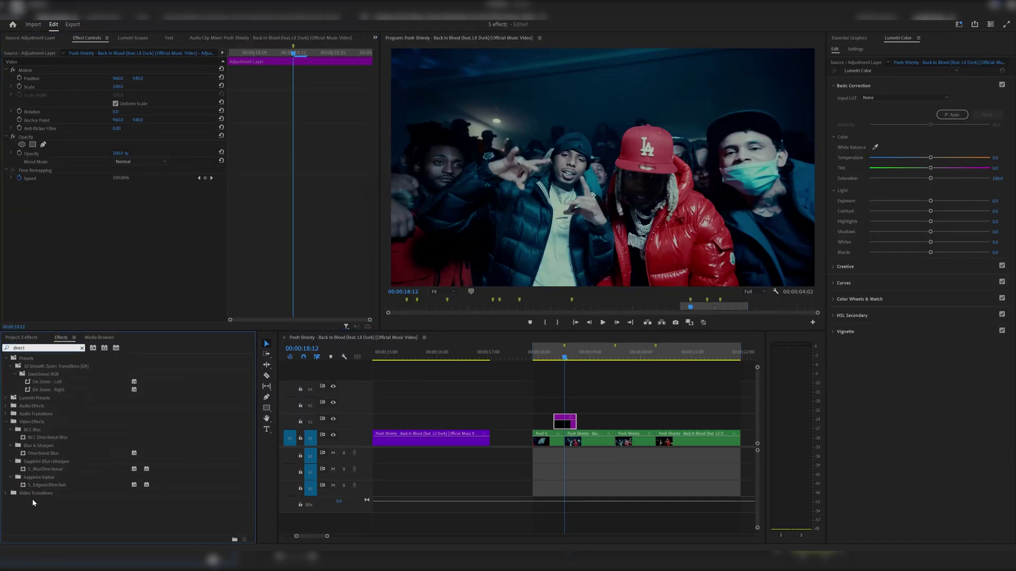
{"action": "left_click", "coordinate": [52, 454]}
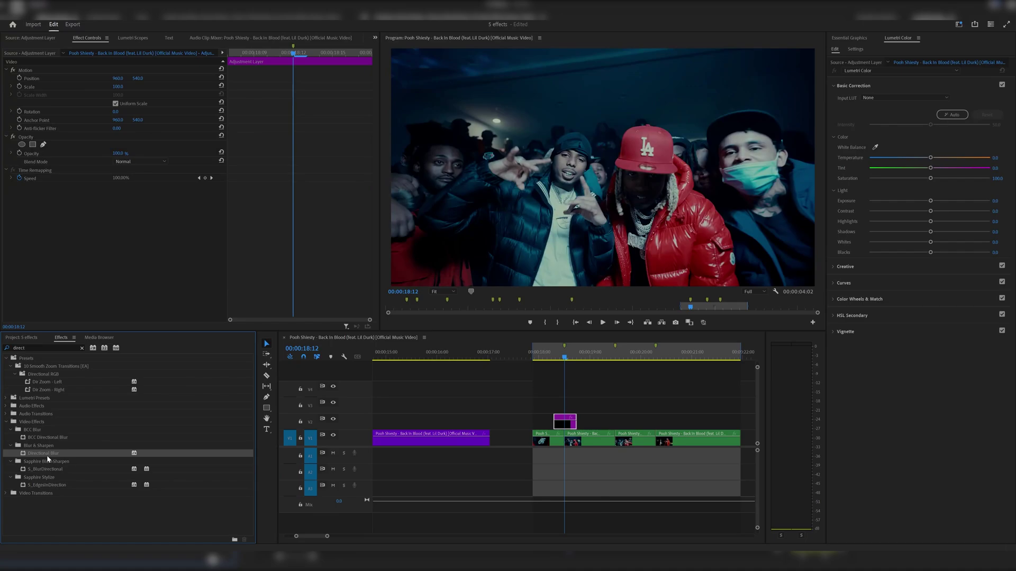
{"action": "left_click_drag", "start_coordinate": [47, 457], "coordinate": [566, 423]}
Set Directional Blur's Blur Length to about 69 and Direction to -90, and keyframe both at the cut at 00:00:18:12
{"action": "left_click", "coordinate": [295, 57]}
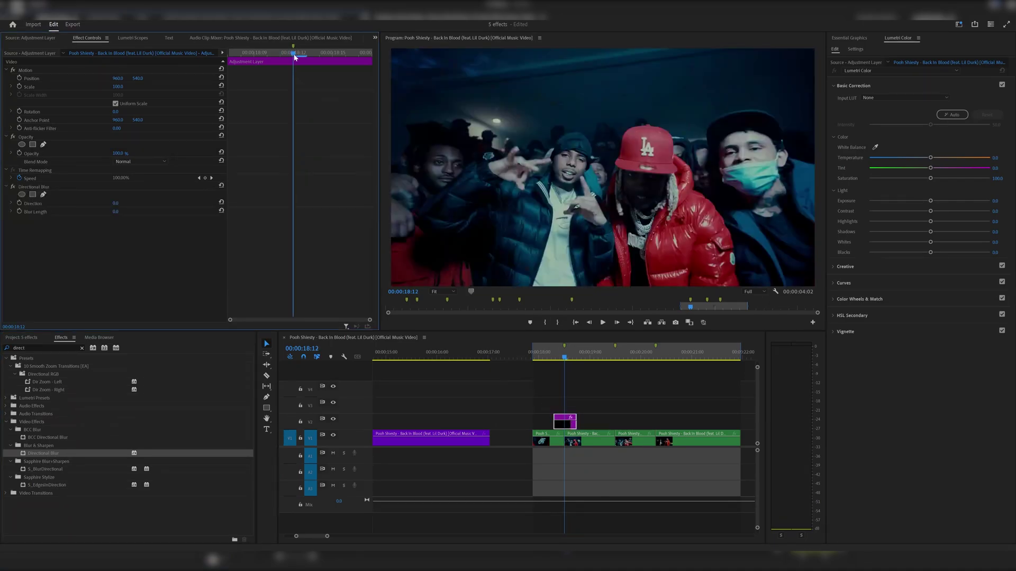
{"action": "mouse_move", "coordinate": [116, 212]}
{"action": "left_mouse_down"}
{"action": "mouse_move", "coordinate": [157, 212]}
{"action": "mouse_move", "coordinate": [120, 211]}
{"action": "left_mouse_up"}
{"action": "left_click", "coordinate": [117, 203]}
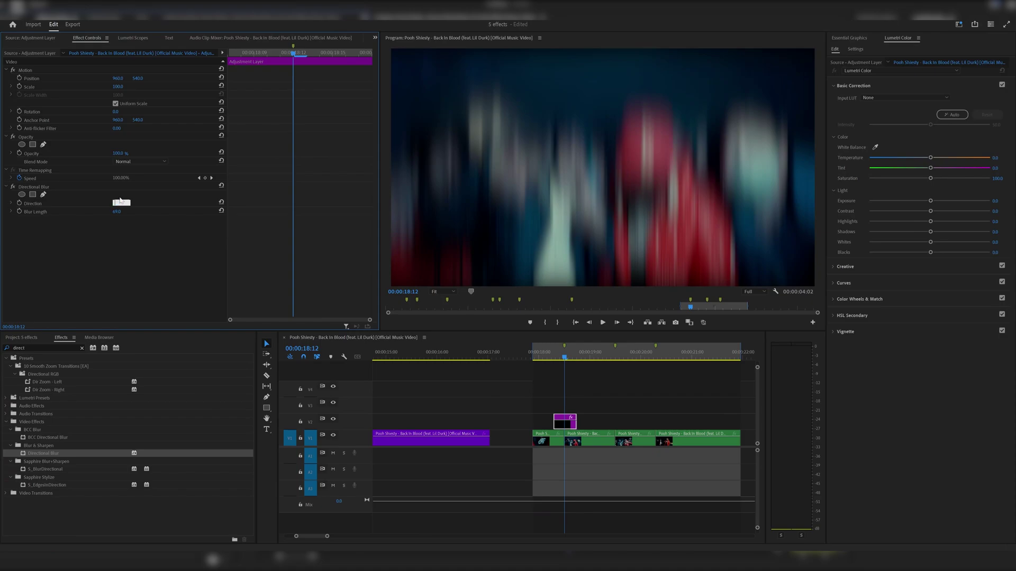
{"action": "type", "text": "-90"}
{"action": "key", "text": "Return"}
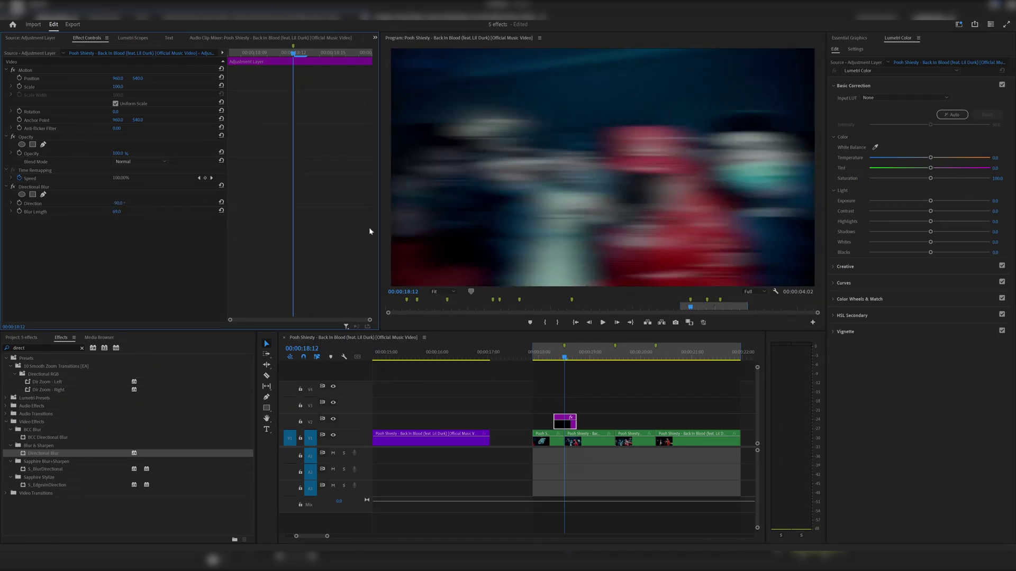
{"action": "left_click", "coordinate": [19, 203]}
{"action": "left_click", "coordinate": [19, 211]}
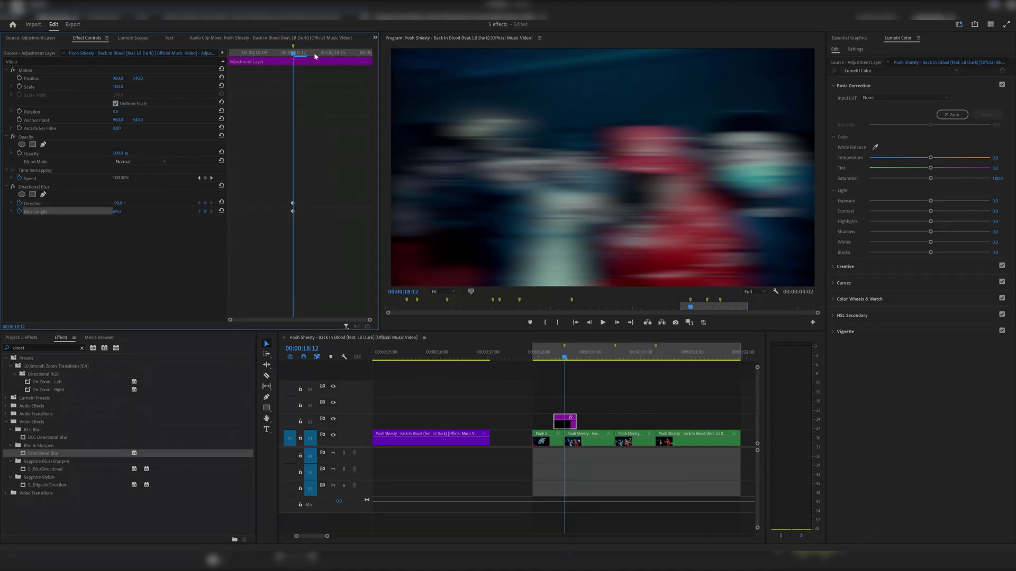
Reset Directional Blur's Direction and Blur Length to 0 at 00:00:18:08 to keyframe the start of the blur
{"action": "left_click", "coordinate": [241, 52]}
{"action": "left_click", "coordinate": [221, 202]}
{"action": "left_click", "coordinate": [221, 211]}
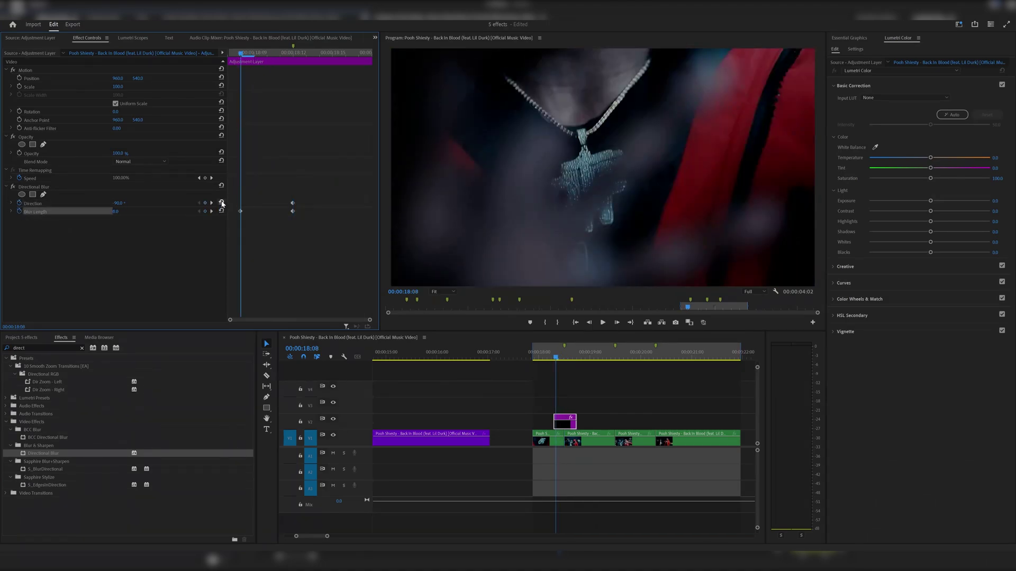
Move the starting blur keyframes to the adjustment layer's beginning and keyframe Direction and Blur Length back to 0 at 00:00:18:15
{"action": "left_click_drag", "start_coordinate": [243, 207], "coordinate": [232, 207]}
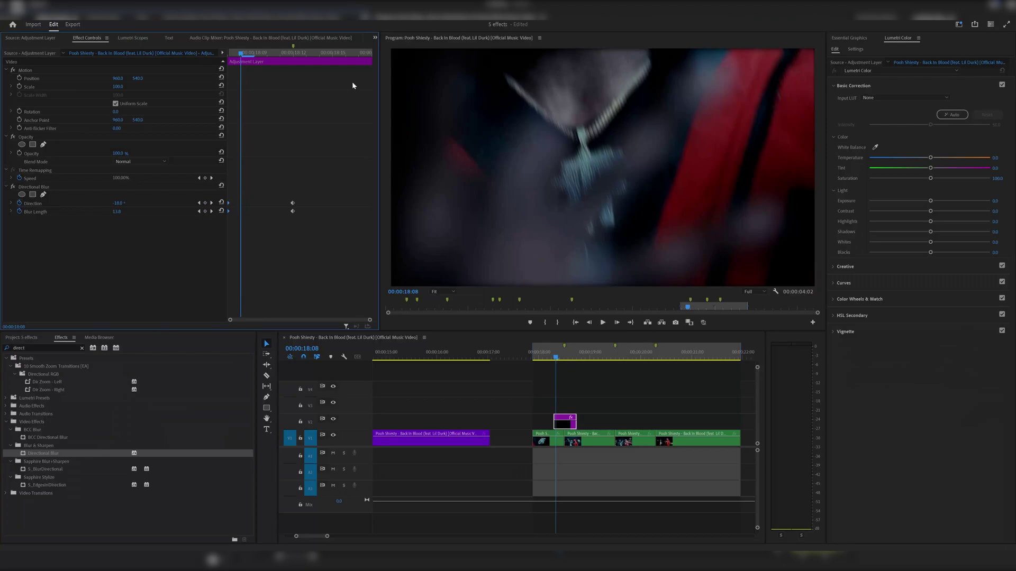
{"action": "left_click", "coordinate": [337, 53]}
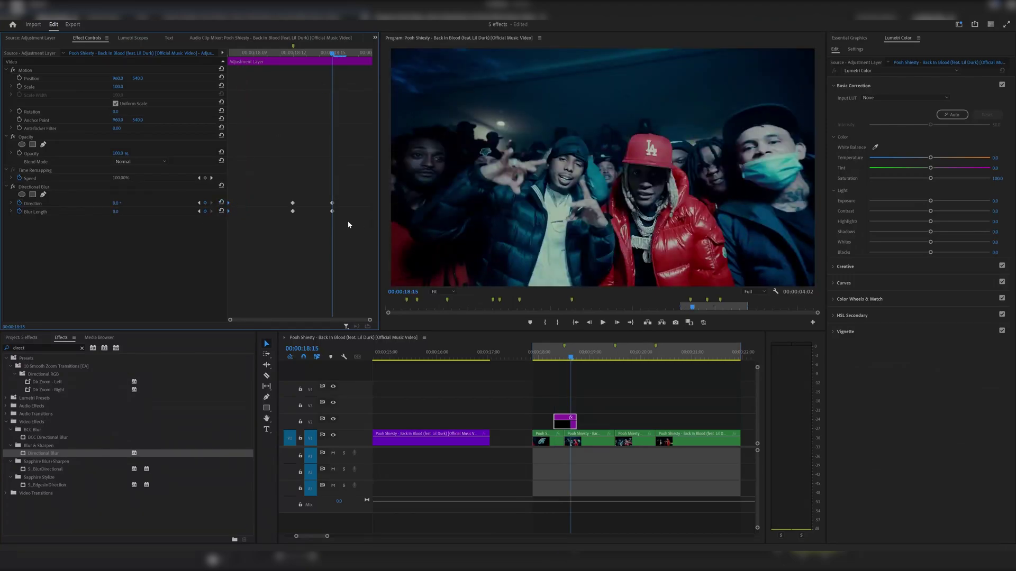
{"action": "left_click", "coordinate": [544, 358]}
{"action": "key", "text": "space"}
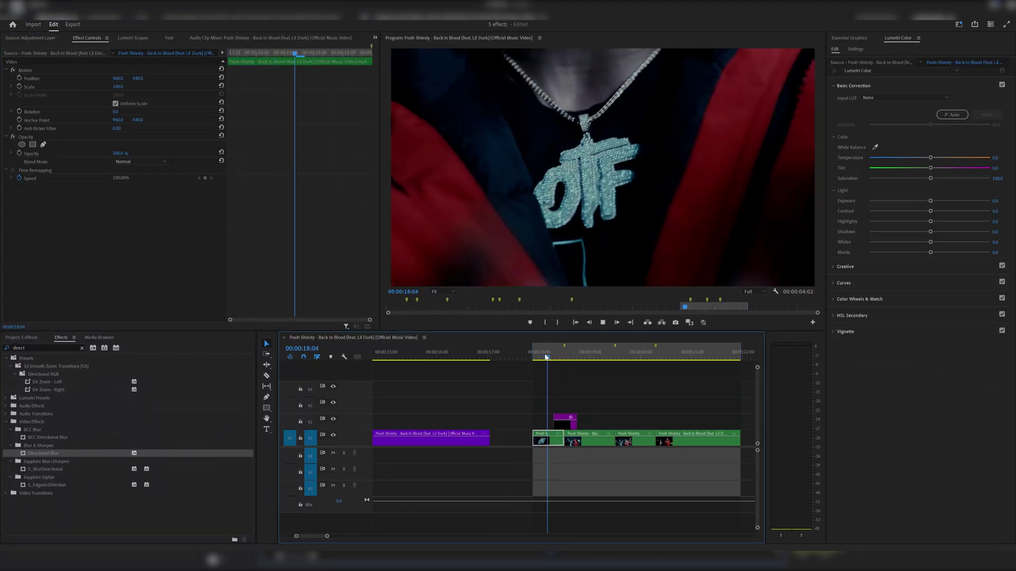
{"action": "left_click", "coordinate": [545, 358]}
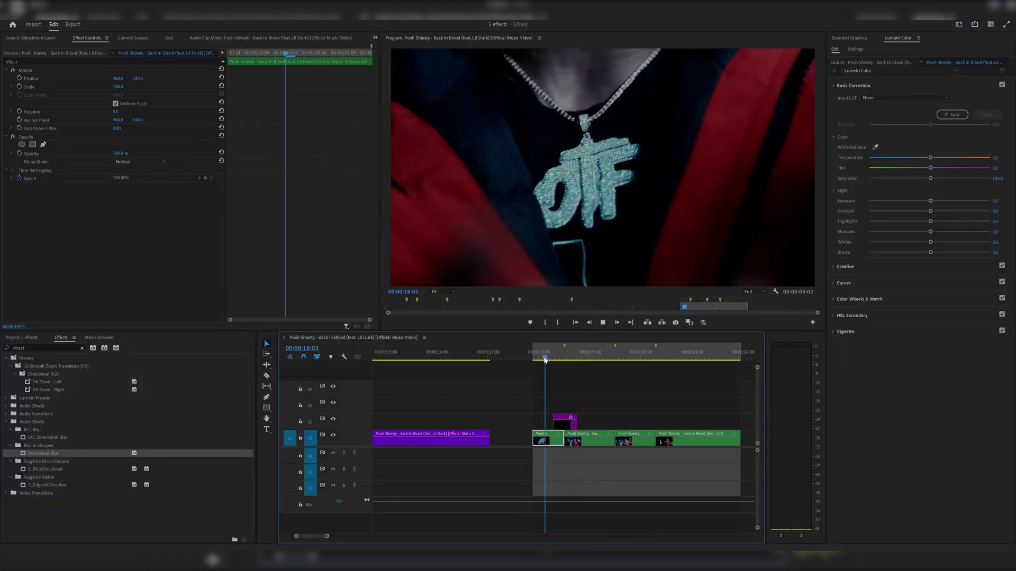
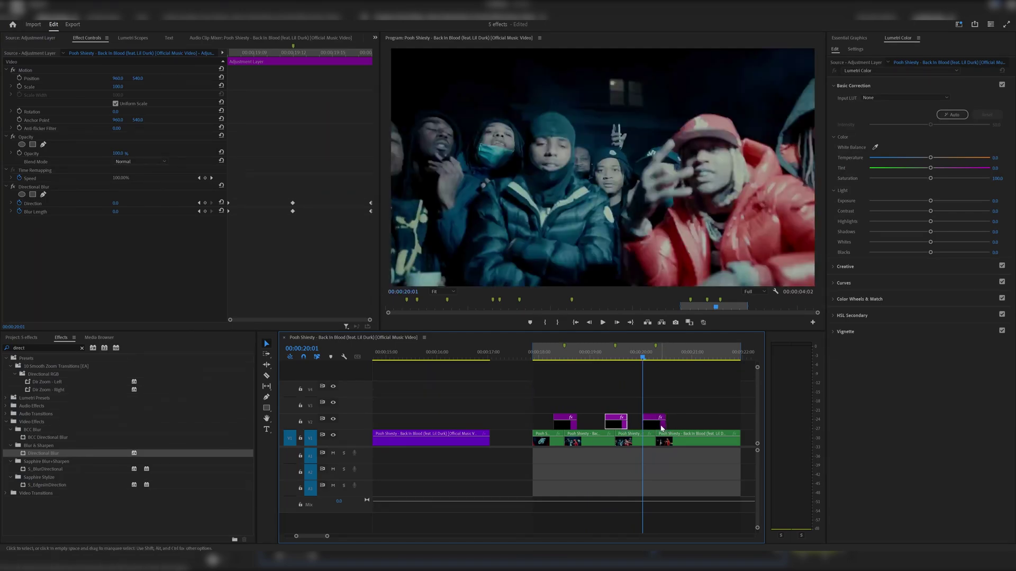
Set the third adjustment layer's middle keyframes at 00:00:20:06 to Direction -120 and Blur Length 40
{"action": "left_click", "coordinate": [294, 53]}
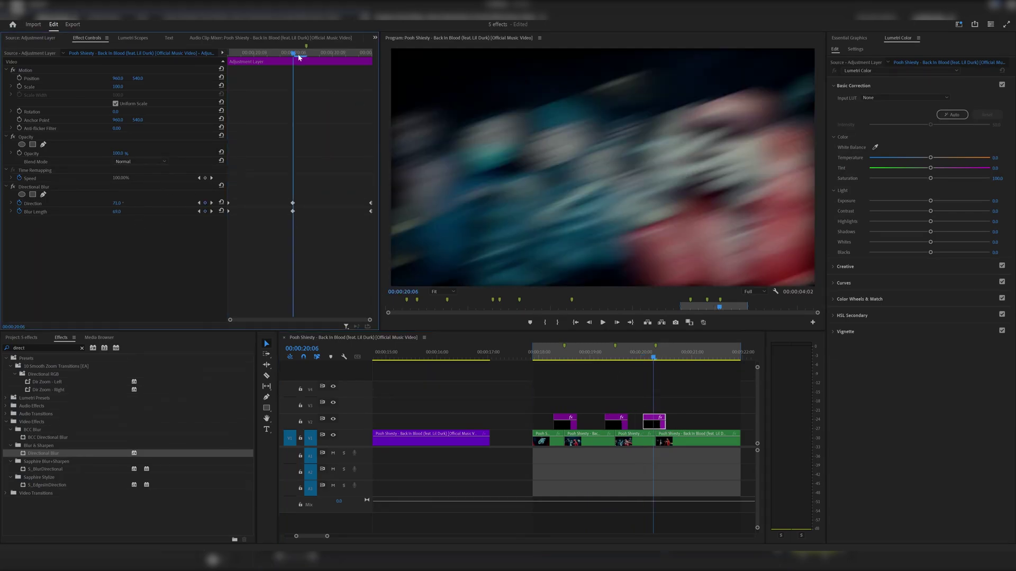
{"action": "left_click", "coordinate": [119, 203]}
{"action": "key", "text": "BackSpace"}
{"action": "type", "text": "-120"}
{"action": "key", "text": "Return"}
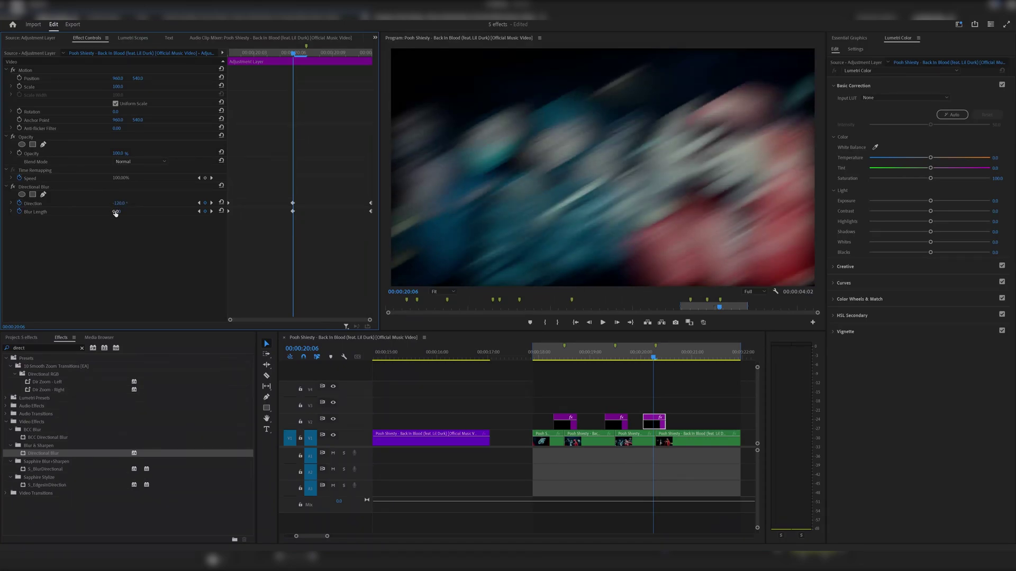
{"action": "left_click", "coordinate": [122, 211]}
{"action": "type", "text": "40"}
{"action": "key", "text": "Return"}
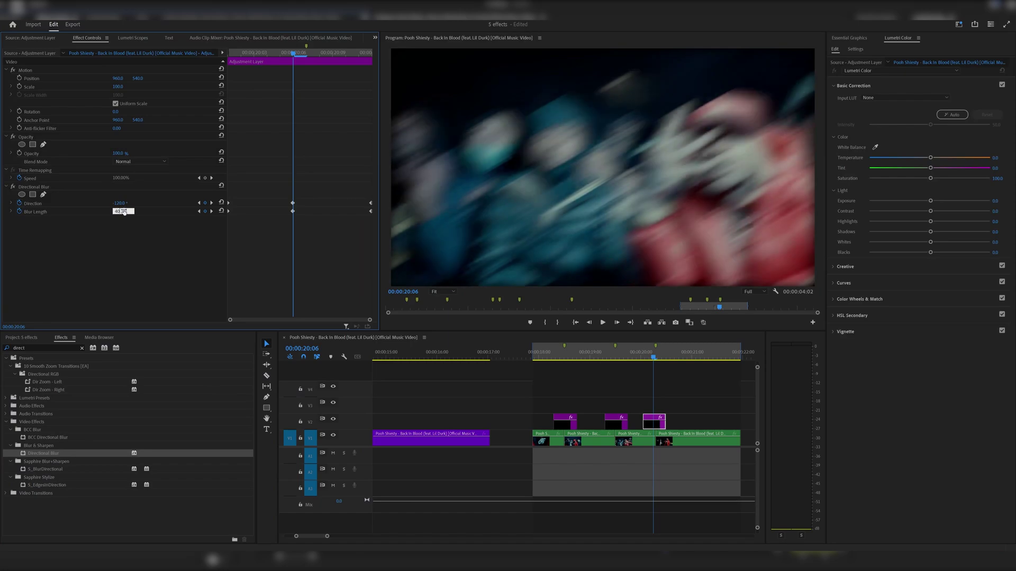
Play back the directional blur transition over the third green cut several times
{"action": "left_click", "coordinate": [634, 354]}
{"action": "key", "text": "space"}
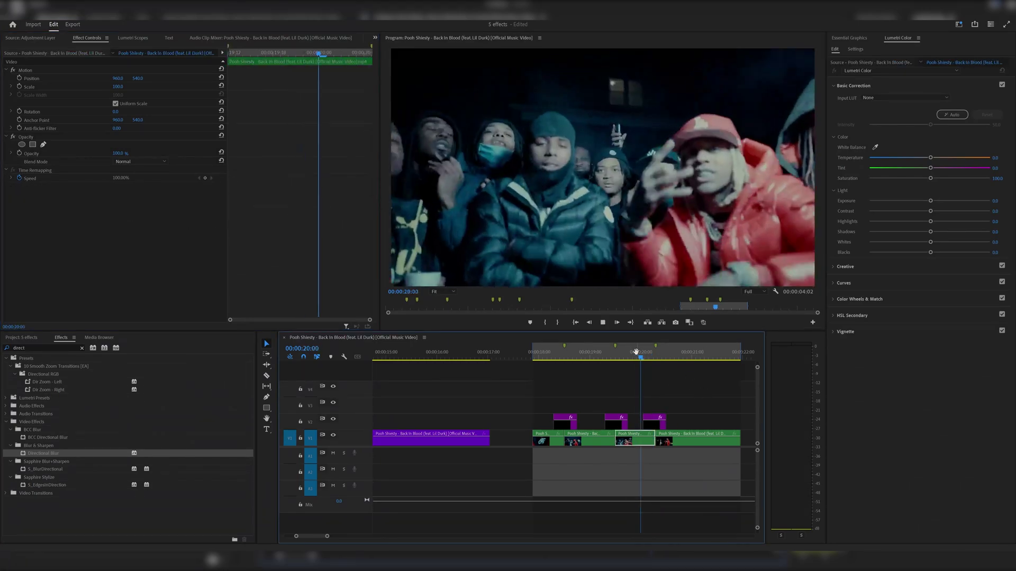
{"action": "key", "text": "space"}
{"action": "left_click", "coordinate": [636, 356]}
{"action": "key", "text": "space"}
{"action": "left_click", "coordinate": [635, 356]}
{"action": "key", "text": "space"}
{"action": "key", "text": "space"}
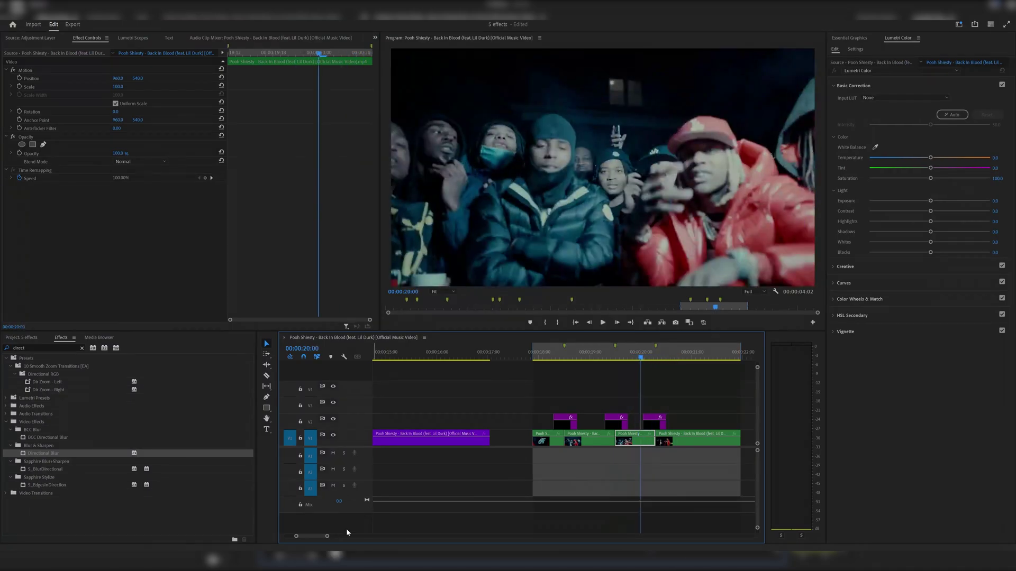
Duplicate the adjustment layer over the second green cut onto the track above and remove Directional Blur from the copy
{"action": "left_click_drag", "start_coordinate": [326, 537], "coordinate": [323, 535]}
{"action": "left_click", "coordinate": [528, 358]}
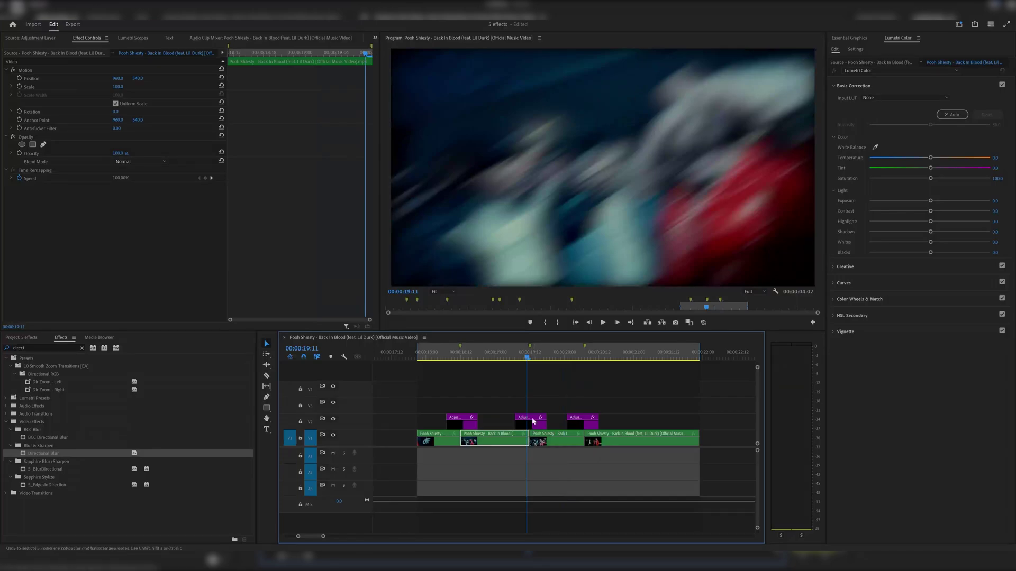
{"action": "left_click", "coordinate": [513, 357]}
{"action": "left_click_drag", "start_coordinate": [535, 425], "coordinate": [533, 410]}
{"action": "left_click", "coordinate": [530, 358]}
{"action": "left_click", "coordinate": [534, 410]}
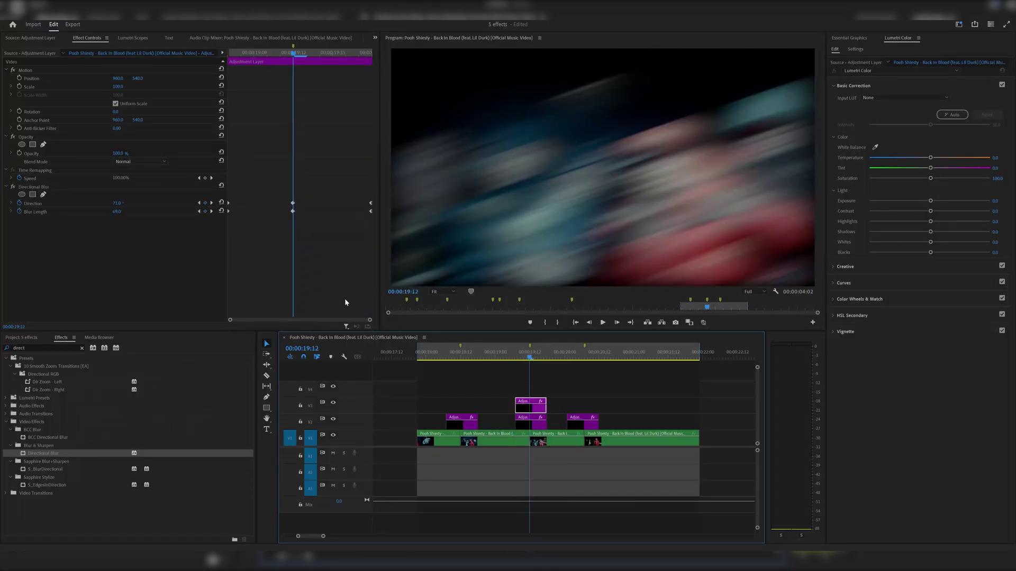
{"action": "left_click", "coordinate": [35, 188]}
{"action": "key", "text": "Delete"}
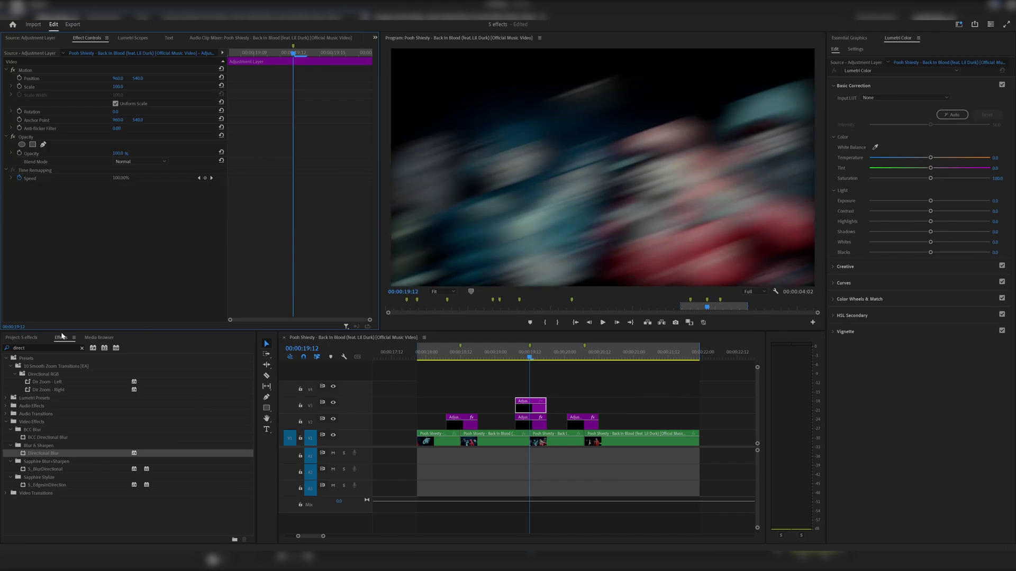
Try the Intense Flash Effect preset on the upper adjustment layer and preview it over the second green cut
{"action": "left_click", "coordinate": [81, 348]}
{"action": "left_click", "coordinate": [6, 358]}
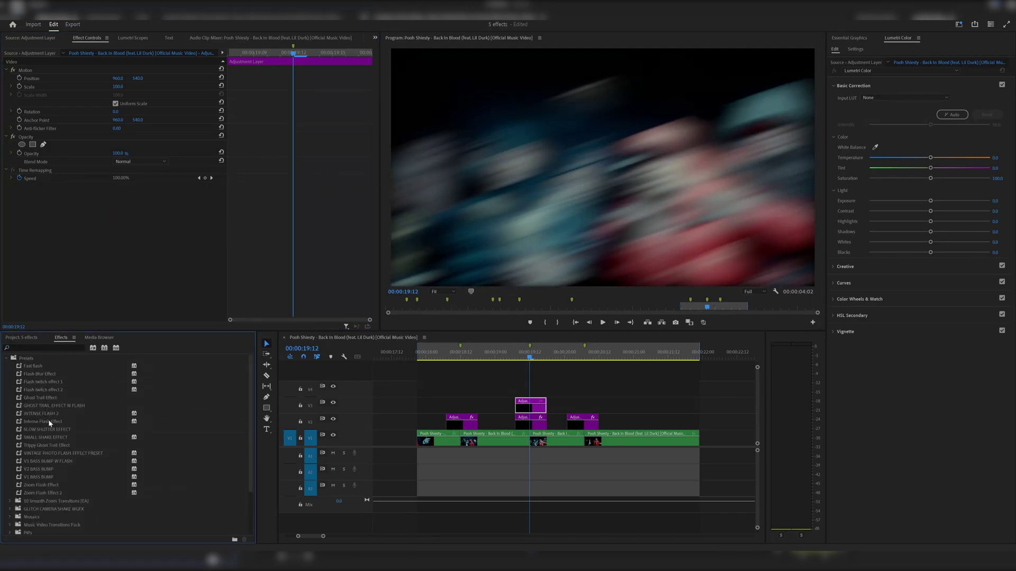
{"action": "left_click_drag", "start_coordinate": [49, 420], "coordinate": [539, 409]}
{"action": "left_click", "coordinate": [510, 357]}
{"action": "key", "text": "space"}
{"action": "left_click", "coordinate": [511, 357]}
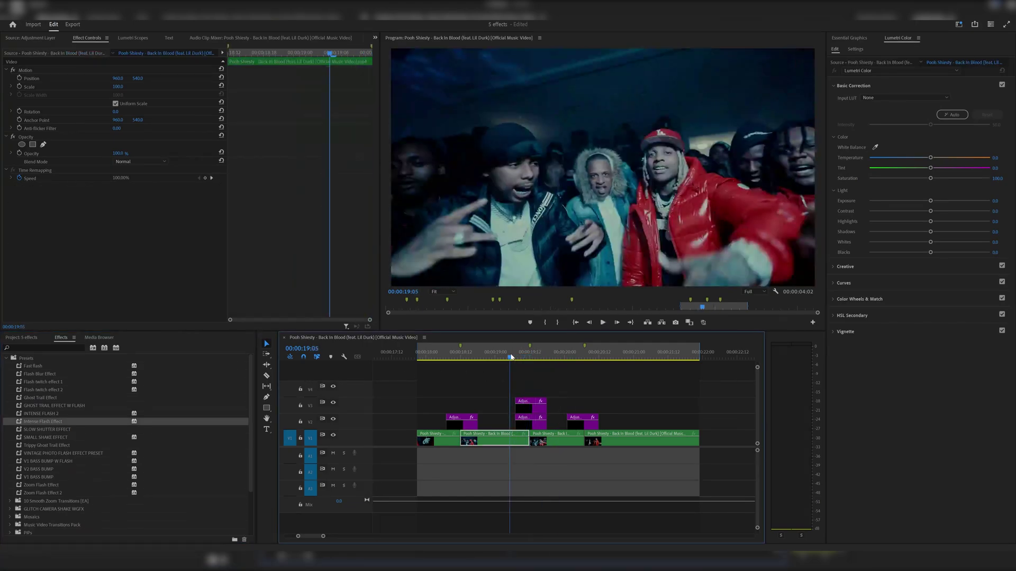
{"action": "key", "text": "space"}
{"action": "left_click", "coordinate": [511, 357]}
{"action": "key", "text": "space"}
{"action": "key", "text": "space"}
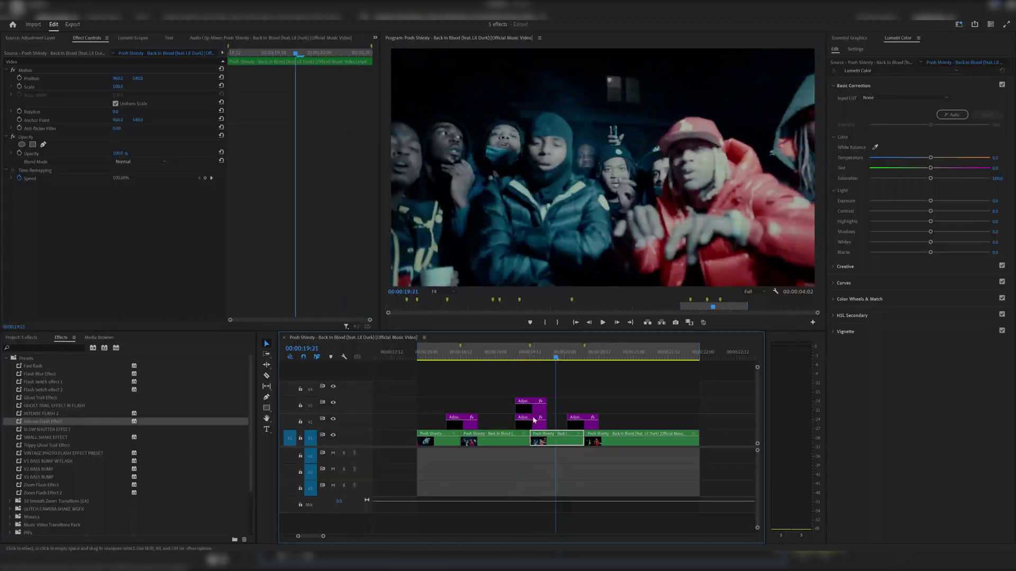
Replace the upper layer's flash with the Fast flash preset and play back the green transitions
{"action": "left_click", "coordinate": [531, 406]}
{"action": "key", "text": "shift+Left"}
{"action": "key", "text": "shift+Left"}
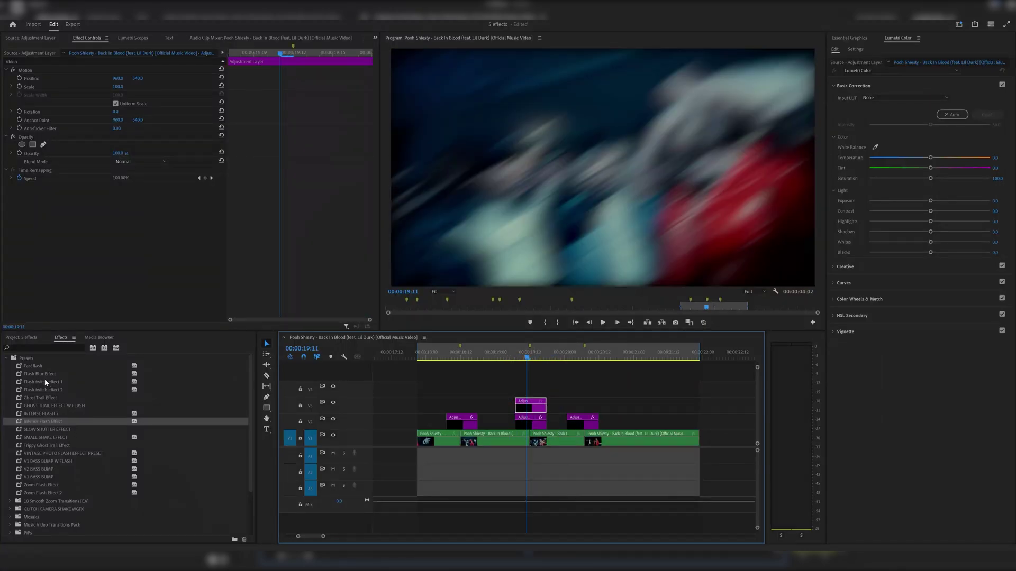
{"action": "left_click_drag", "start_coordinate": [43, 369], "coordinate": [465, 414]}
{"action": "key", "text": "space"}
{"action": "key", "text": "space"}
{"action": "left_click", "coordinate": [446, 359]}
{"action": "key", "text": "space"}
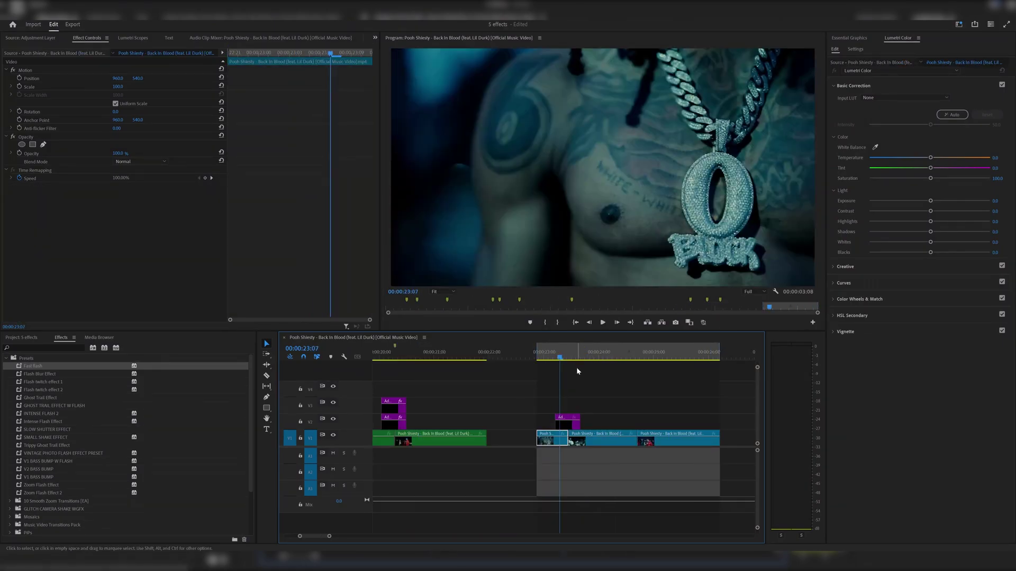
Find the Transform effect and apply it to the adjustment layer over the first blue cut
{"action": "left_click", "coordinate": [48, 348]}
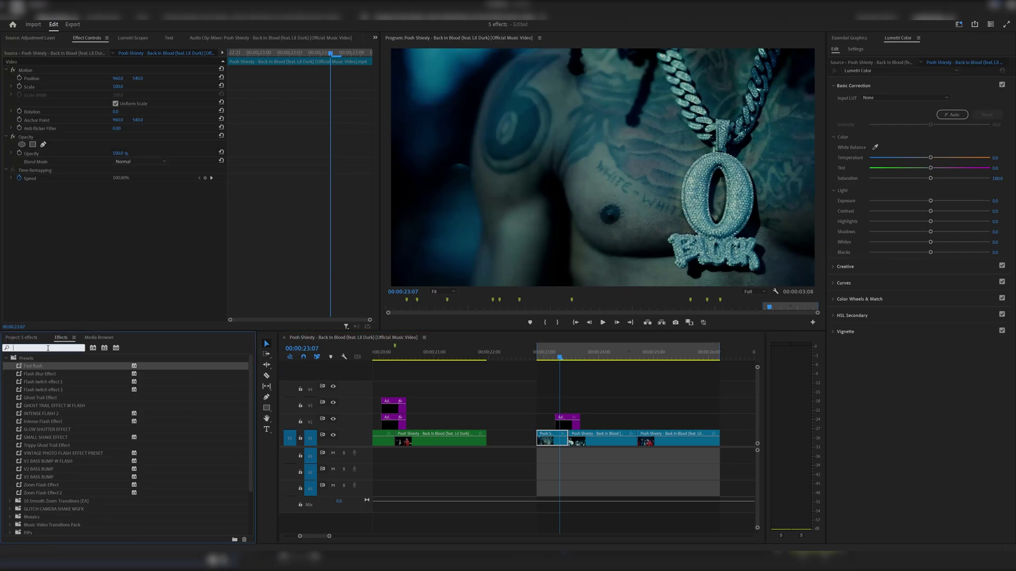
{"action": "type", "text": "trans"}
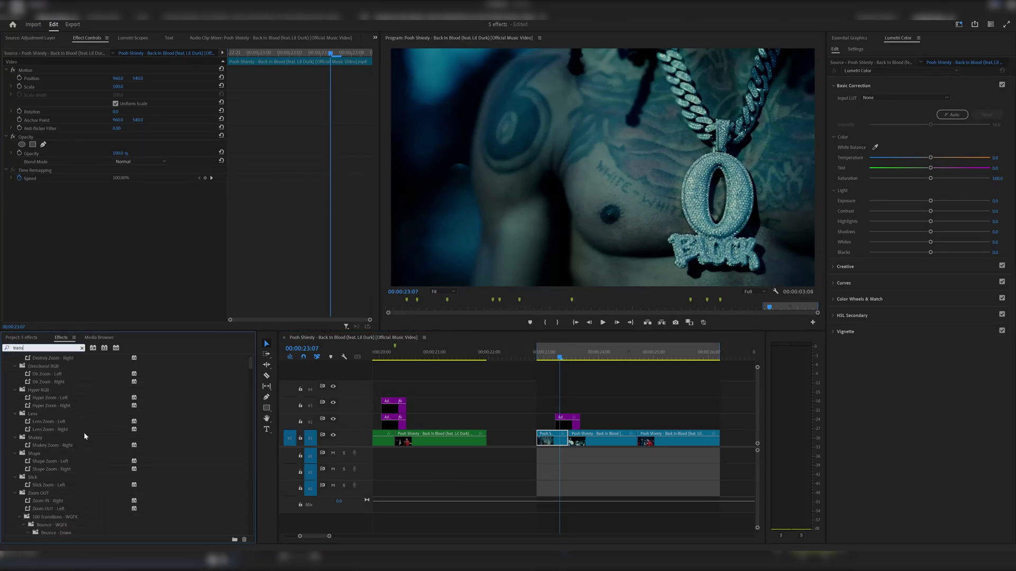
{"action": "scroll", "coordinate": [84, 433], "scroll_direction": "down", "scroll_amount": 15}
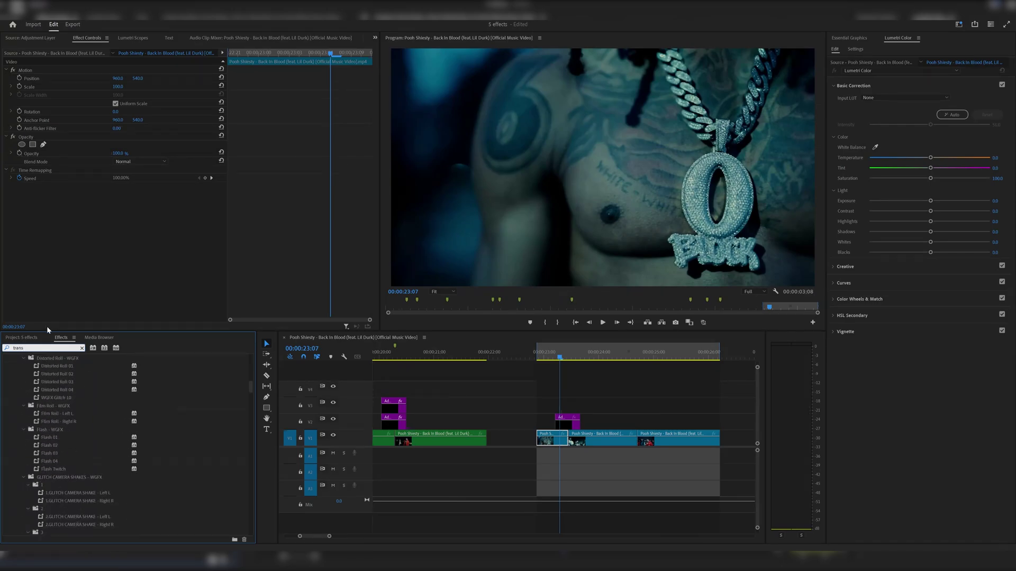
{"action": "type", "text": "form"}
{"action": "left_click_drag", "start_coordinate": [47, 406], "coordinate": [576, 419]}
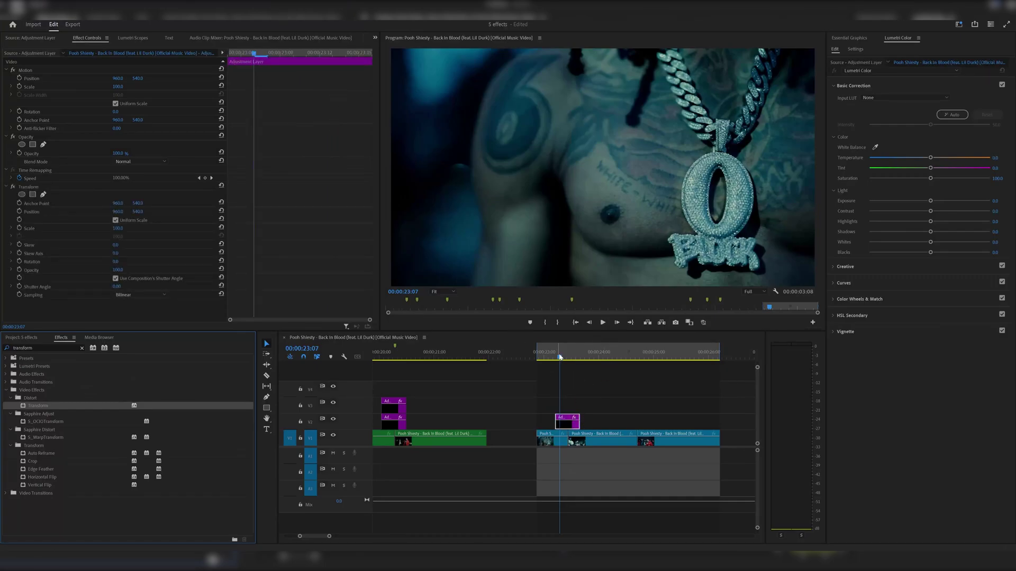
Extend the end of the adjustment layer over the first blue cut slightly and turn off Transform's Use Composition's Shutter Angle
{"action": "left_click_drag", "start_coordinate": [561, 358], "coordinate": [572, 362]}
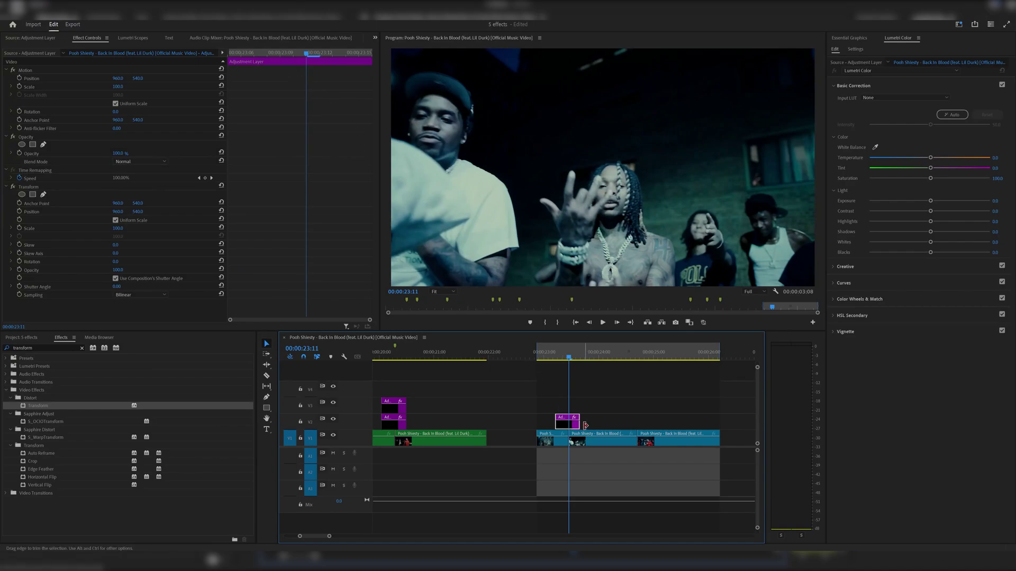
{"action": "left_click_drag", "start_coordinate": [578, 423], "coordinate": [580, 423]}
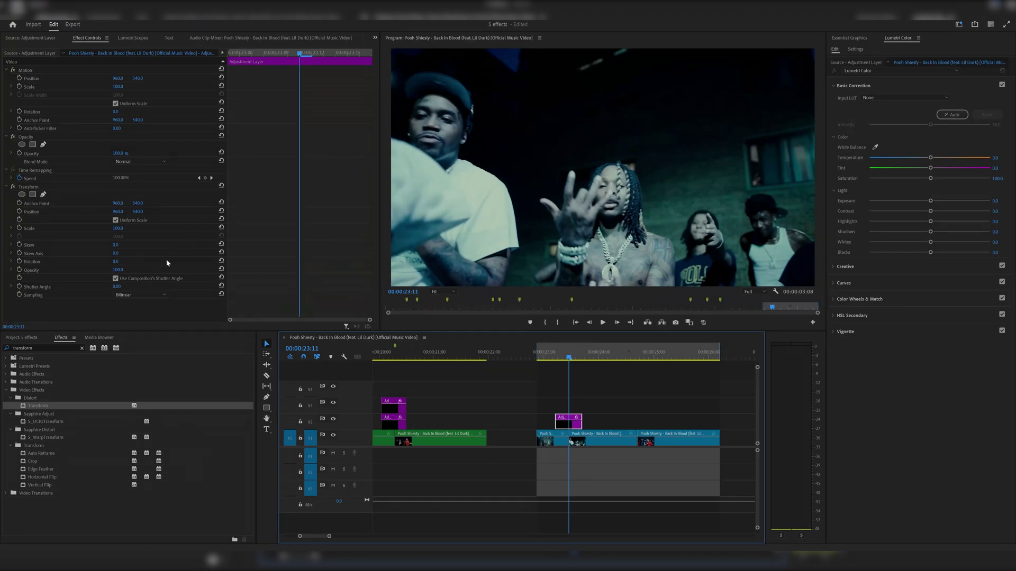
{"action": "left_click", "coordinate": [115, 279]}
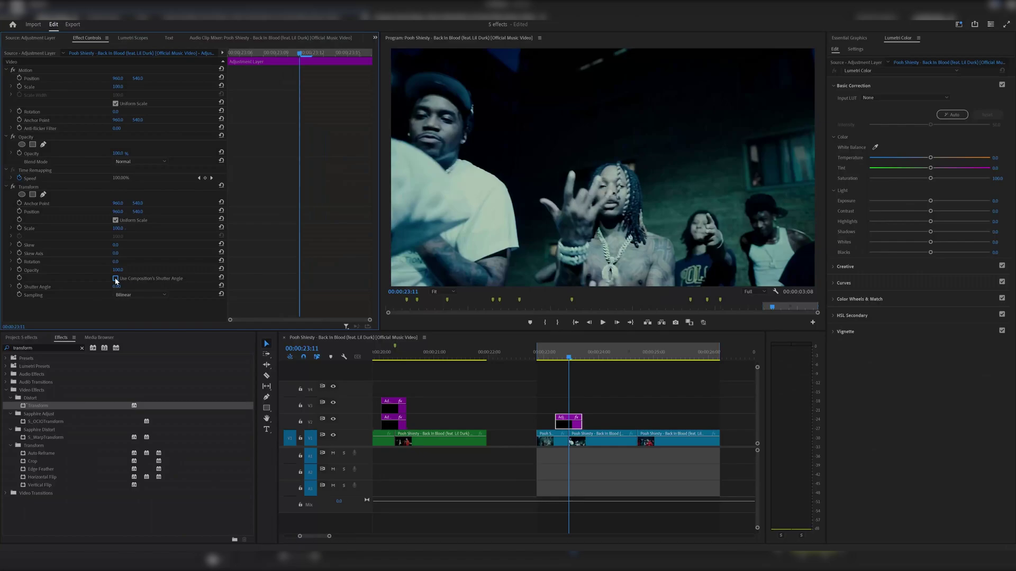
Keyframe Transform's Position and Scale at the adjustment layer's start, 00:00:23:05, and set Scale to 350
{"action": "left_click_drag", "start_coordinate": [295, 59], "coordinate": [216, 54]}
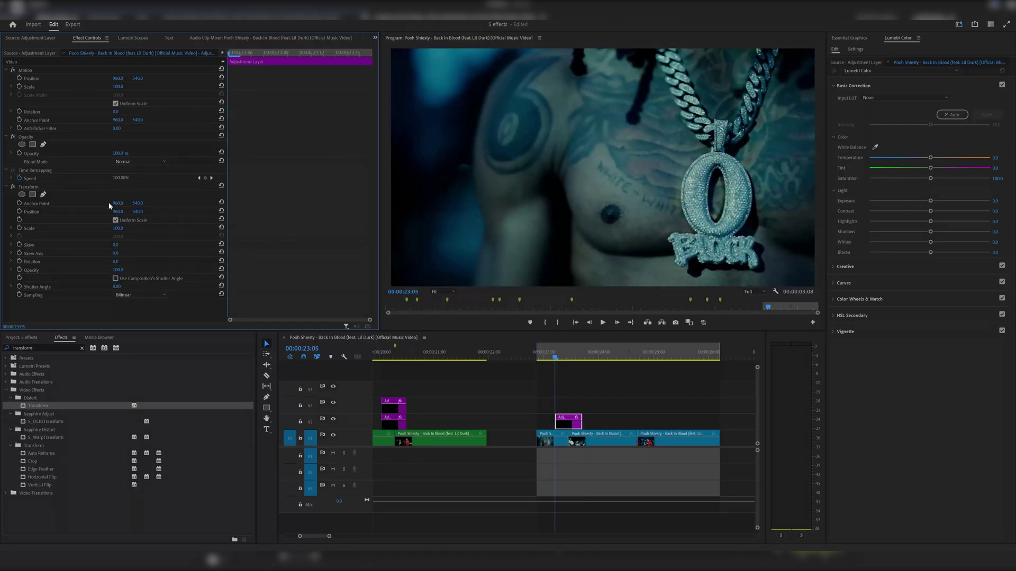
{"action": "left_click", "coordinate": [23, 212]}
{"action": "left_click", "coordinate": [20, 211]}
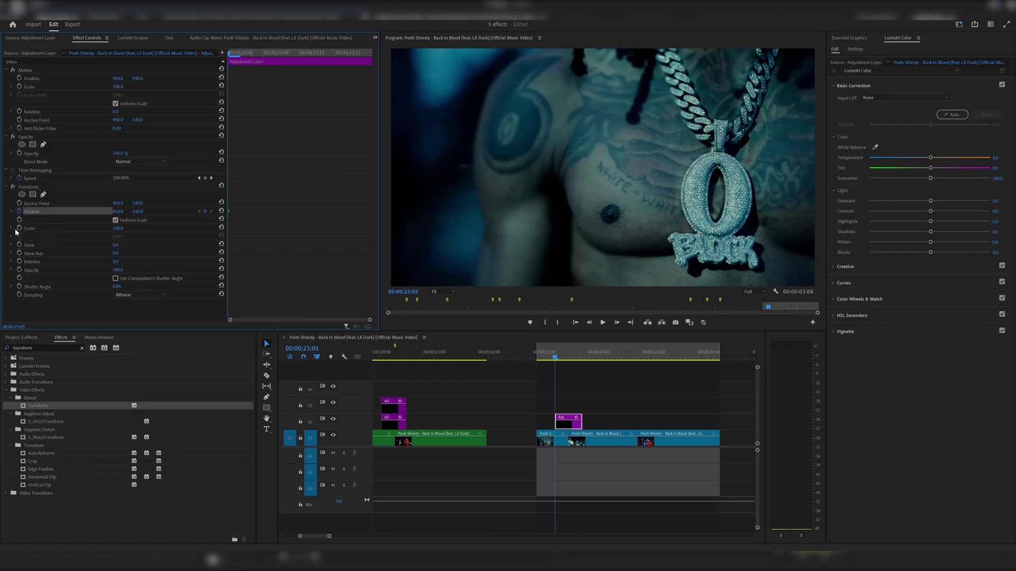
{"action": "left_click", "coordinate": [15, 232]}
{"action": "left_click", "coordinate": [19, 228]}
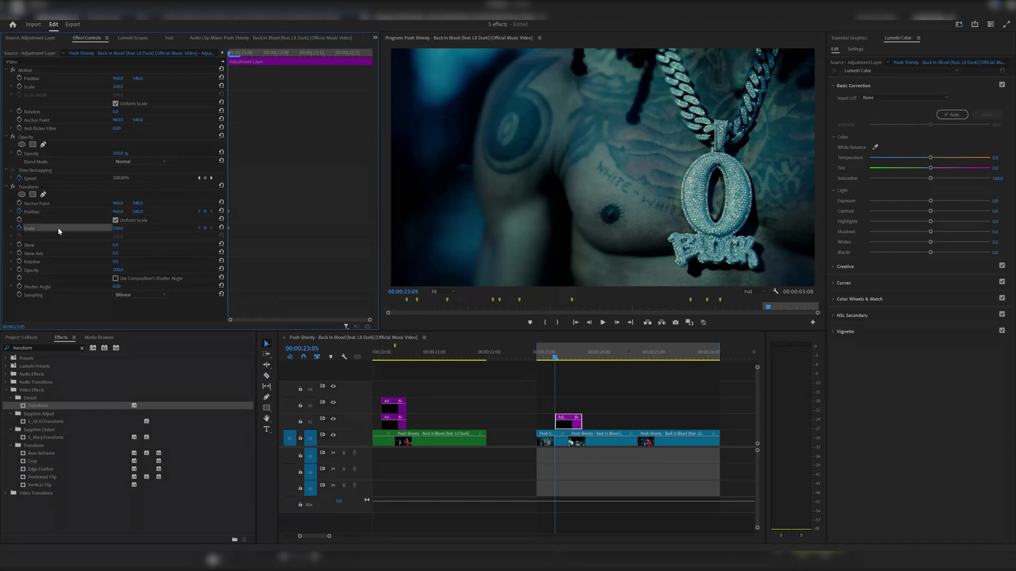
{"action": "left_click", "coordinate": [118, 229]}
{"action": "key", "text": "BackSpace"}
{"action": "type", "text": "350"}
{"action": "key", "text": "Return"}
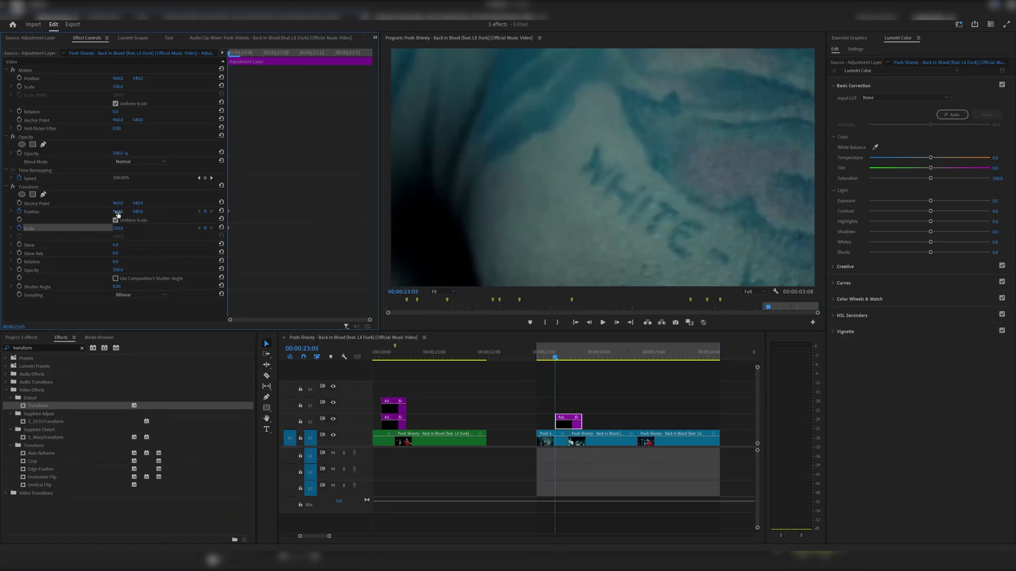
Set Transform's horizontal Position to about 3390 at 00:00:23:05 and keyframe it at about 1670 at 00:00:23:07
{"action": "left_click_drag", "start_coordinate": [117, 214], "coordinate": [222, 214]}
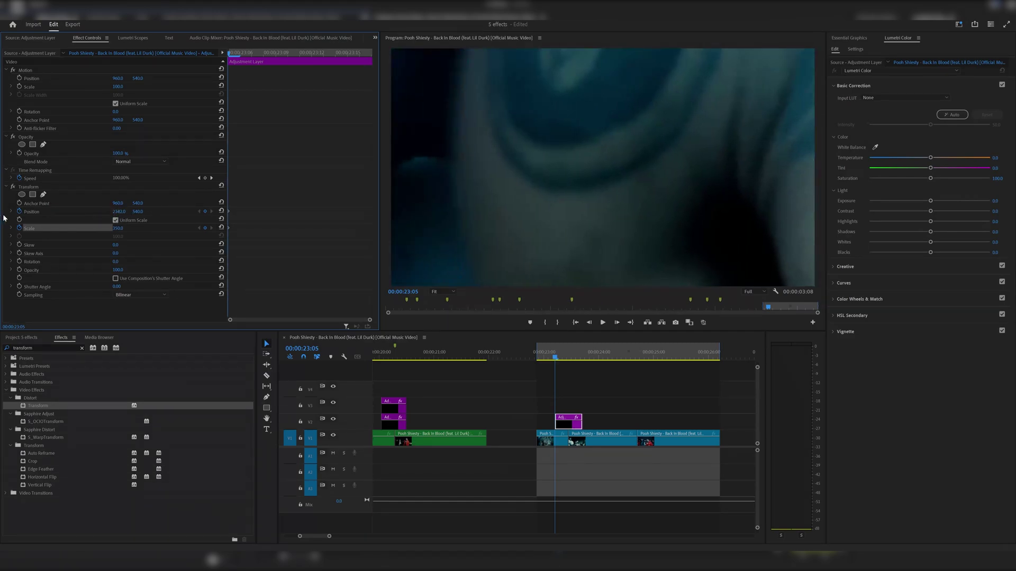
{"action": "mouse_move", "coordinate": [114, 228]}
{"action": "left_mouse_down"}
{"action": "mouse_move", "coordinate": [247, 228]}
{"action": "mouse_move", "coordinate": [105, 212]}
{"action": "left_mouse_up"}
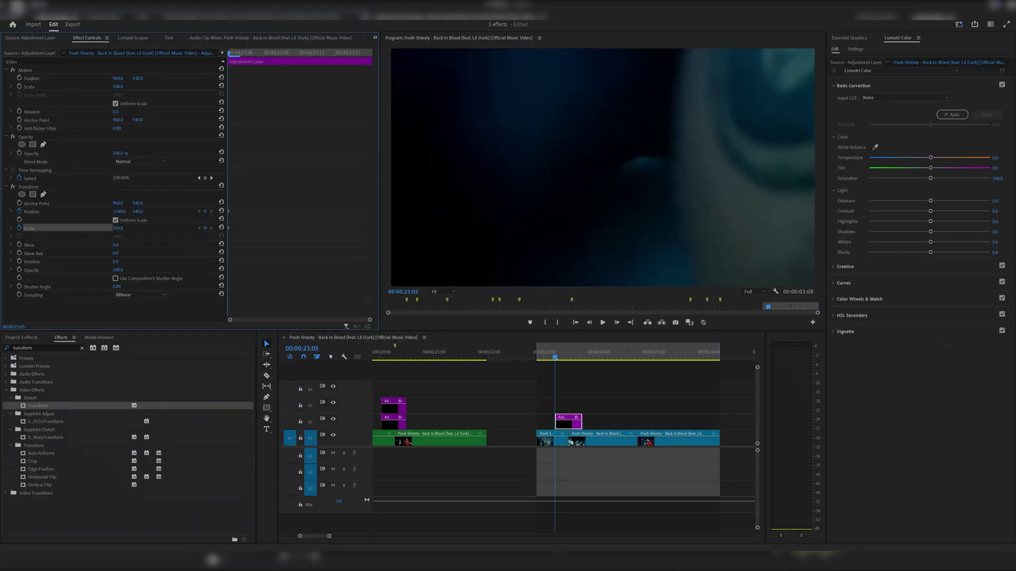
{"action": "left_click_drag", "start_coordinate": [230, 51], "coordinate": [251, 54]}
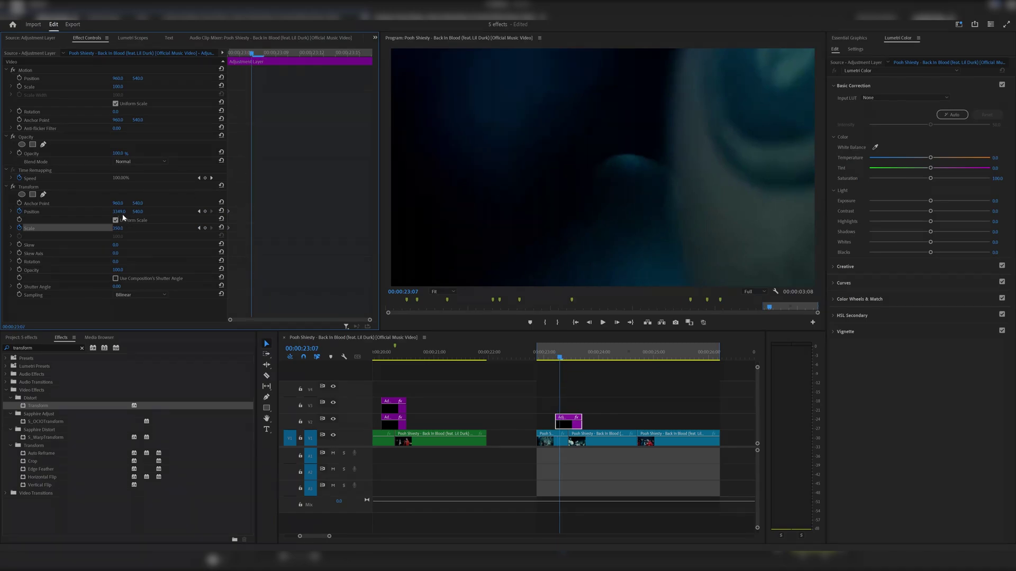
{"action": "left_click_drag", "start_coordinate": [119, 211], "coordinate": [0, 212]}
{"action": "left_click_drag", "start_coordinate": [118, 211], "coordinate": [80, 211]}
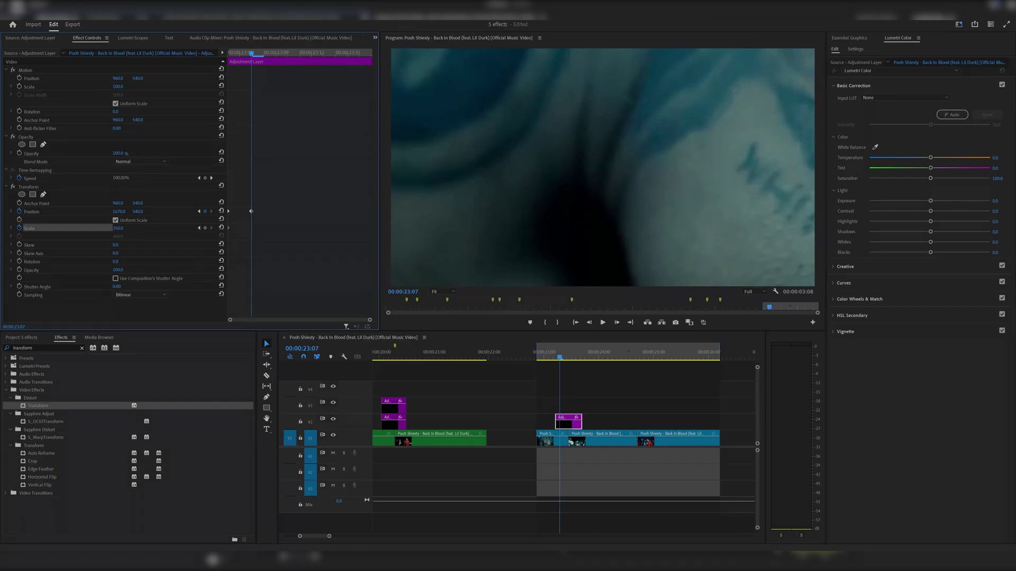
Keyframe Transform's horizontal Position at about 890 at 00:00:23:09 and about -450 at 00:00:23:11
{"action": "left_click_drag", "start_coordinate": [250, 55], "coordinate": [277, 58]}
{"action": "mouse_move", "coordinate": [120, 212]}
{"action": "left_mouse_down"}
{"action": "mouse_move", "coordinate": [96, 212]}
{"action": "mouse_move", "coordinate": [104, 211]}
{"action": "left_mouse_up"}
{"action": "left_click", "coordinate": [299, 54]}
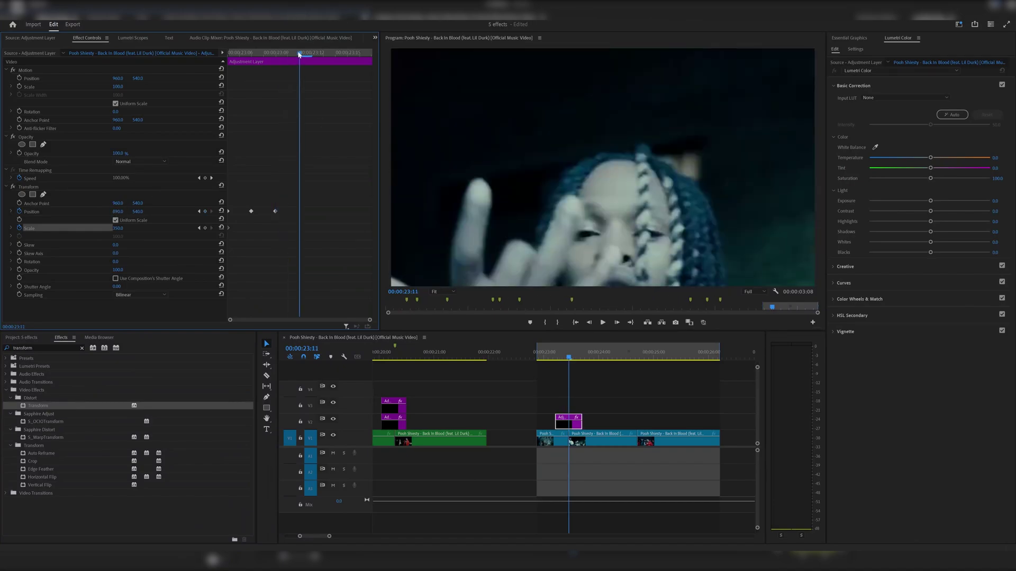
{"action": "left_click_drag", "start_coordinate": [122, 212], "coordinate": [97, 213]}
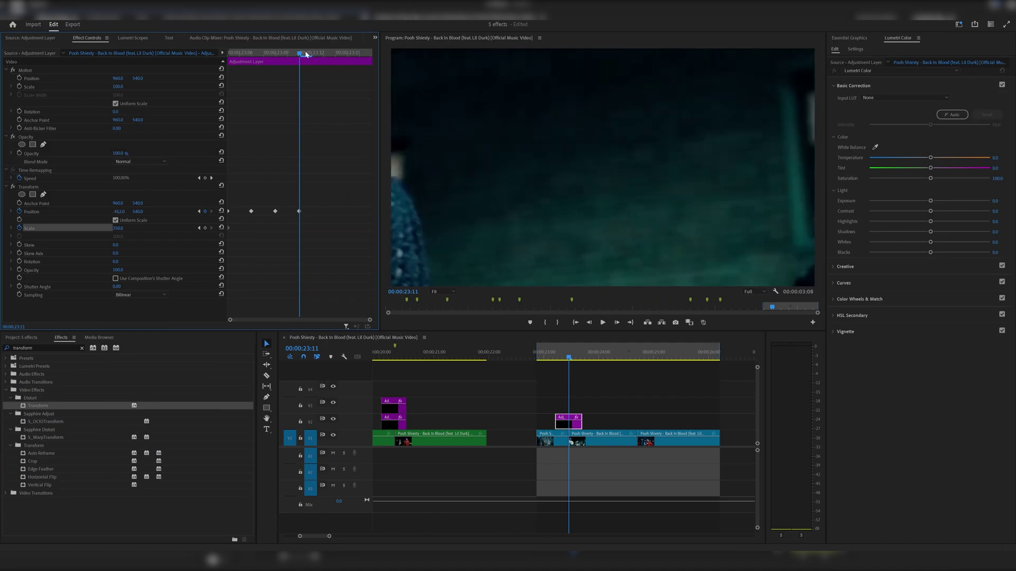
Keyframe Transform's horizontal Position at 00:00:23:13, 00:00:23:15 and 00:00:23:16, moving it further negative by smaller amounts each time
{"action": "left_click_drag", "start_coordinate": [306, 54], "coordinate": [327, 57]}
{"action": "left_click_drag", "start_coordinate": [119, 211], "coordinate": [80, 211]}
{"action": "left_click_drag", "start_coordinate": [319, 55], "coordinate": [347, 55]}
{"action": "left_click_drag", "start_coordinate": [119, 212], "coordinate": [106, 212]}
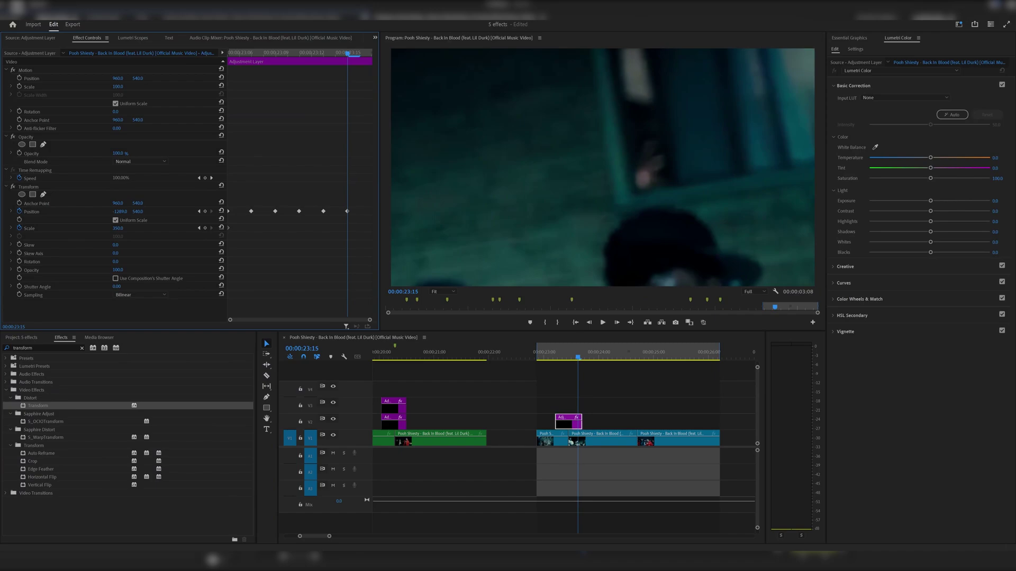
{"action": "left_click_drag", "start_coordinate": [350, 53], "coordinate": [362, 55]}
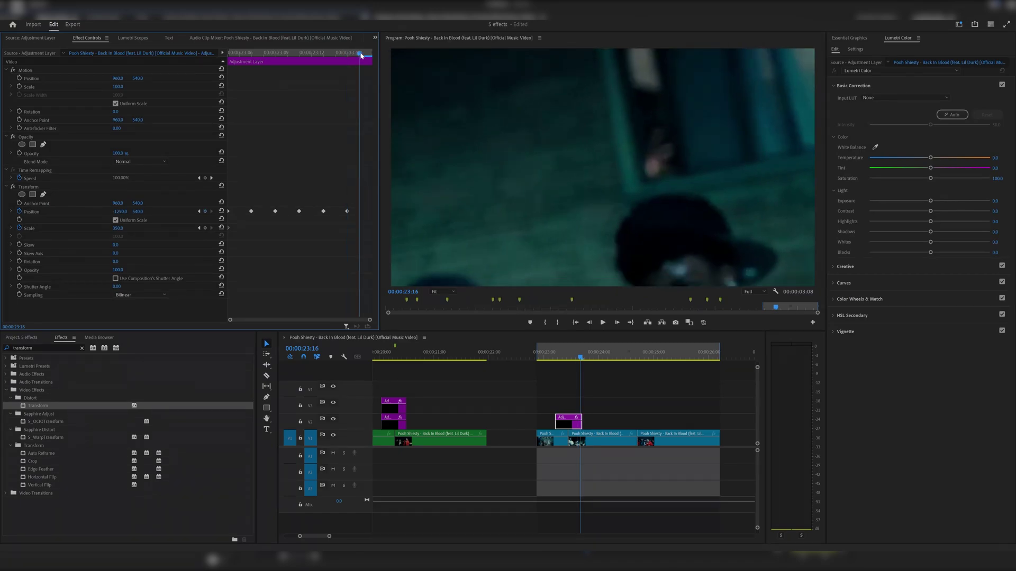
{"action": "left_click_drag", "start_coordinate": [120, 212], "coordinate": [100, 211]}
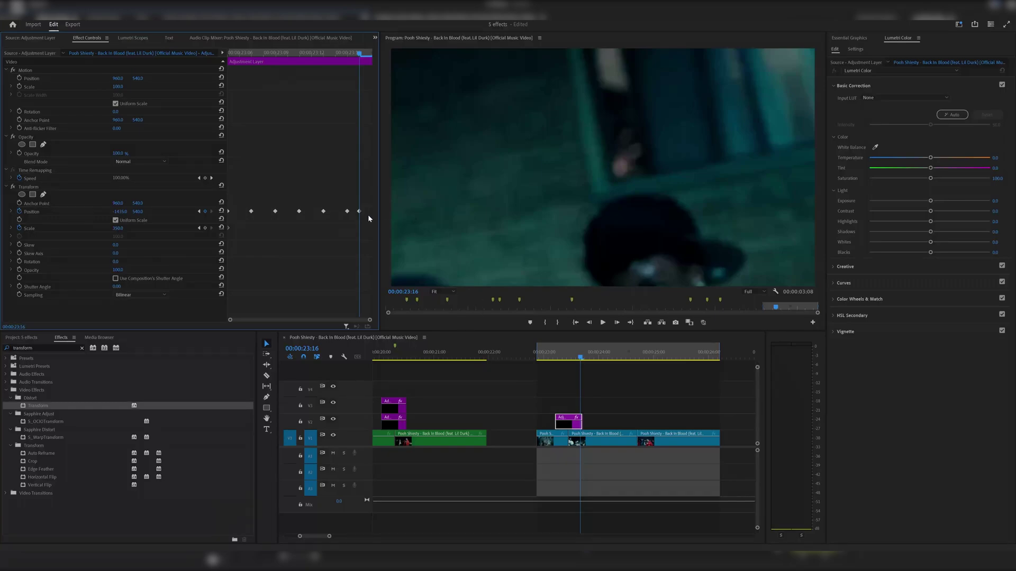
Play back the slide transition repeatedly from the adjustment layer's start to check the movement
{"action": "left_click", "coordinate": [556, 358]}
{"action": "key", "text": "space"}
{"action": "left_click", "coordinate": [556, 358]}
{"action": "key", "text": "space"}
{"action": "left_click", "coordinate": [557, 357]}
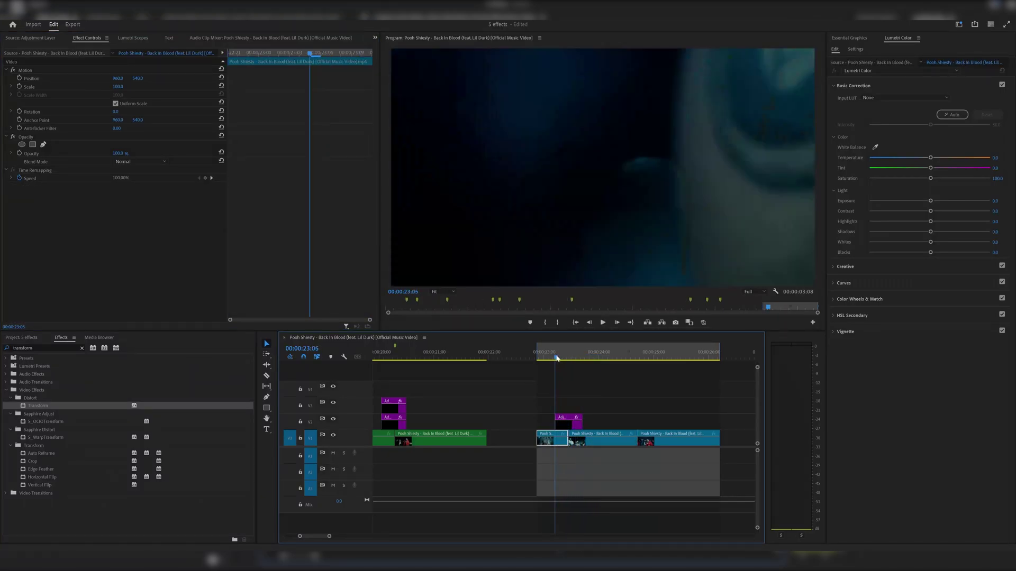
{"action": "key", "text": "space"}
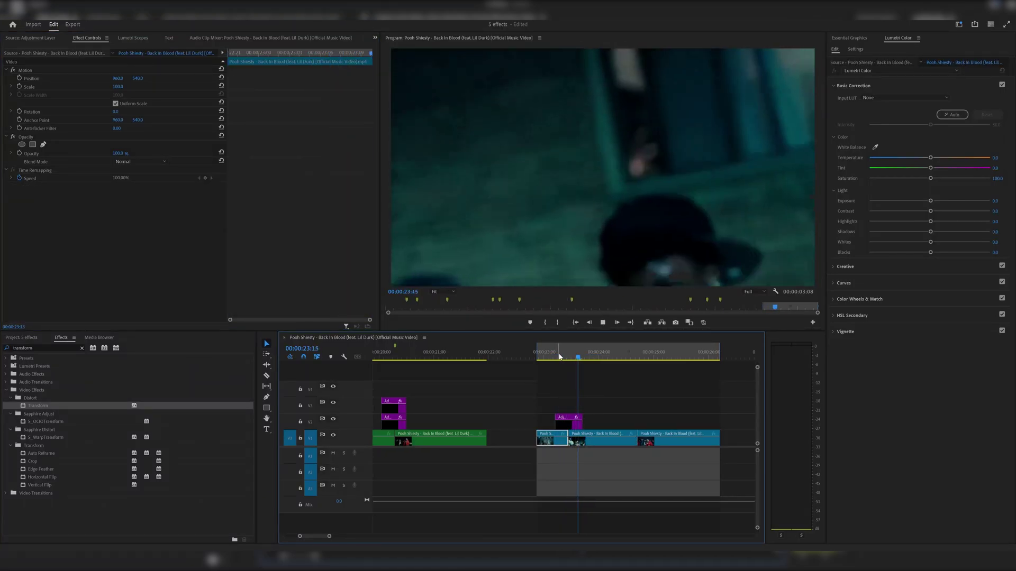
{"action": "left_click", "coordinate": [558, 357]}
Set Transform's Shutter Angle on the slide transition's adjustment layer to 140
{"action": "left_click", "coordinate": [568, 422]}
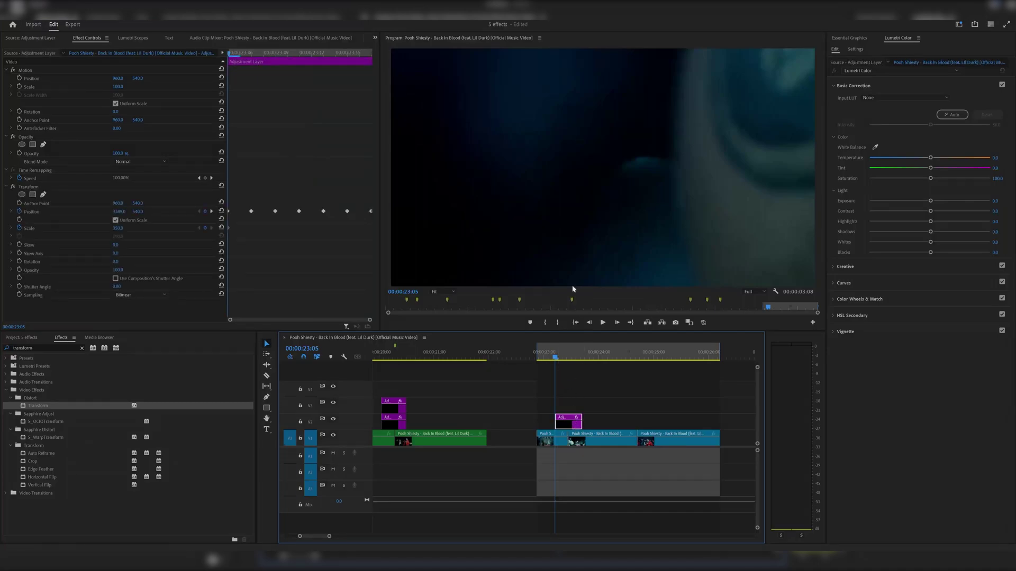
{"action": "left_click", "coordinate": [118, 295]}
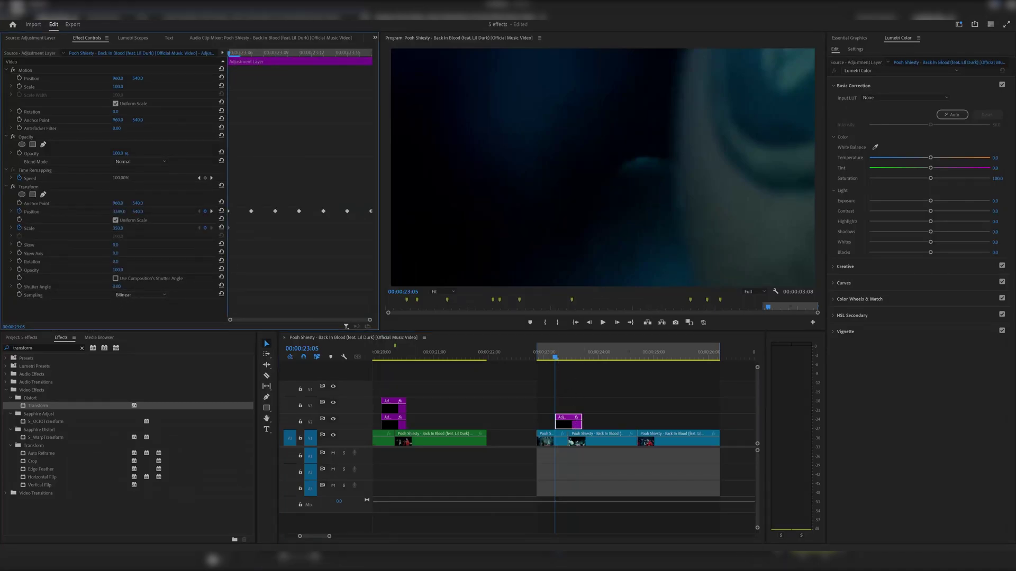
{"action": "left_click_drag", "start_coordinate": [117, 287], "coordinate": [243, 287]}
{"action": "left_click_drag", "start_coordinate": [119, 286], "coordinate": [129, 287]}
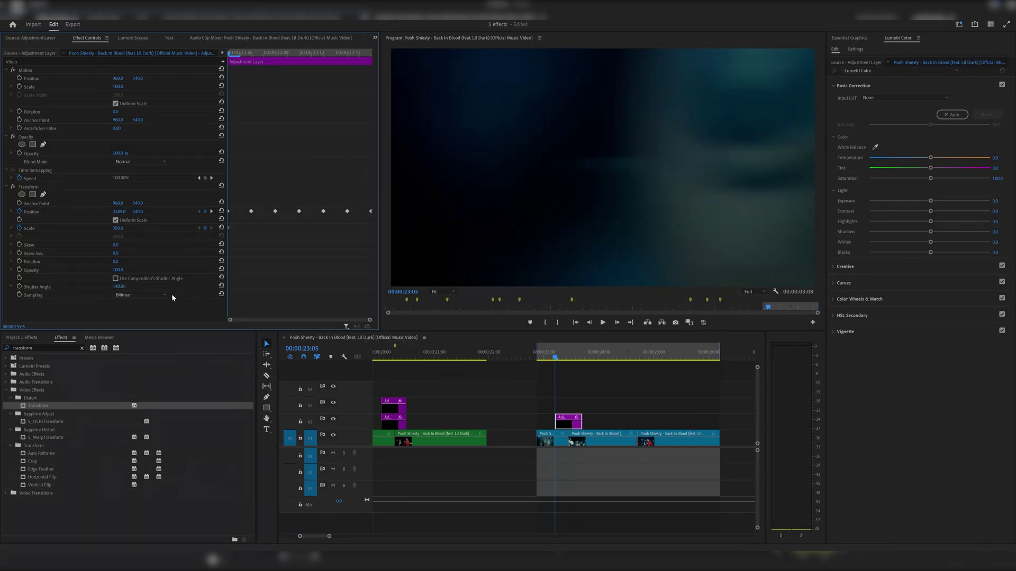
Play and scrub through the blue clips to review the slide transition with motion blur
{"action": "left_click", "coordinate": [549, 358]}
{"action": "key", "text": "space"}
{"action": "left_click", "coordinate": [552, 357]}
{"action": "key", "text": "space"}
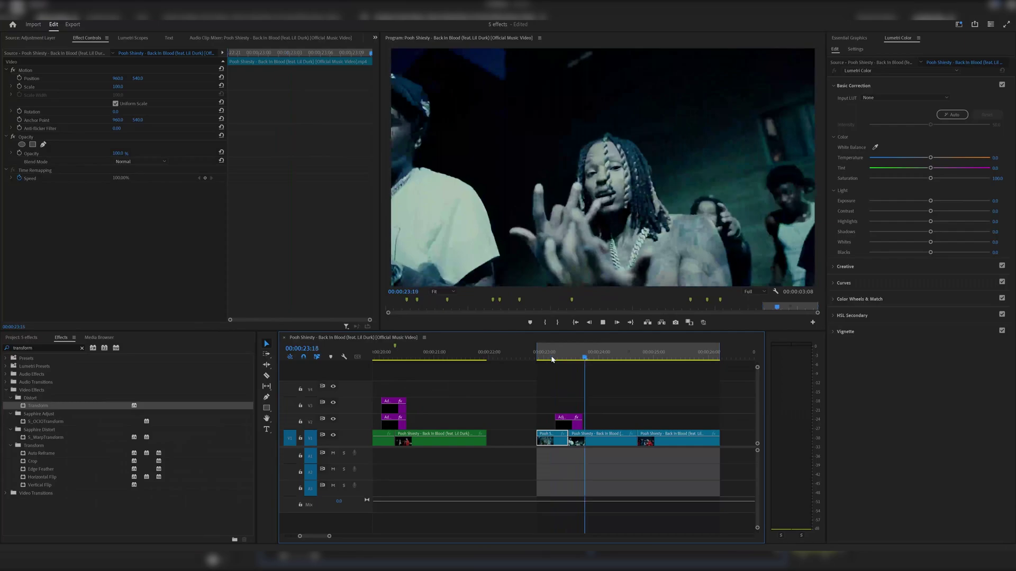
{"action": "key", "text": "space"}
{"action": "key", "text": "space"}
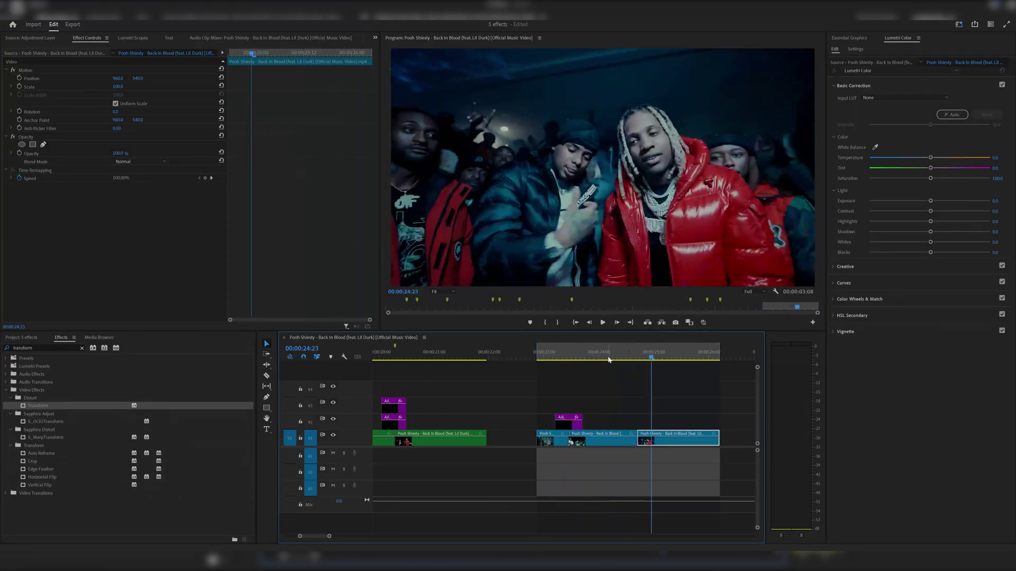
{"action": "left_click", "coordinate": [533, 354]}
{"action": "left_click_drag", "start_coordinate": [534, 354], "coordinate": [622, 358]}
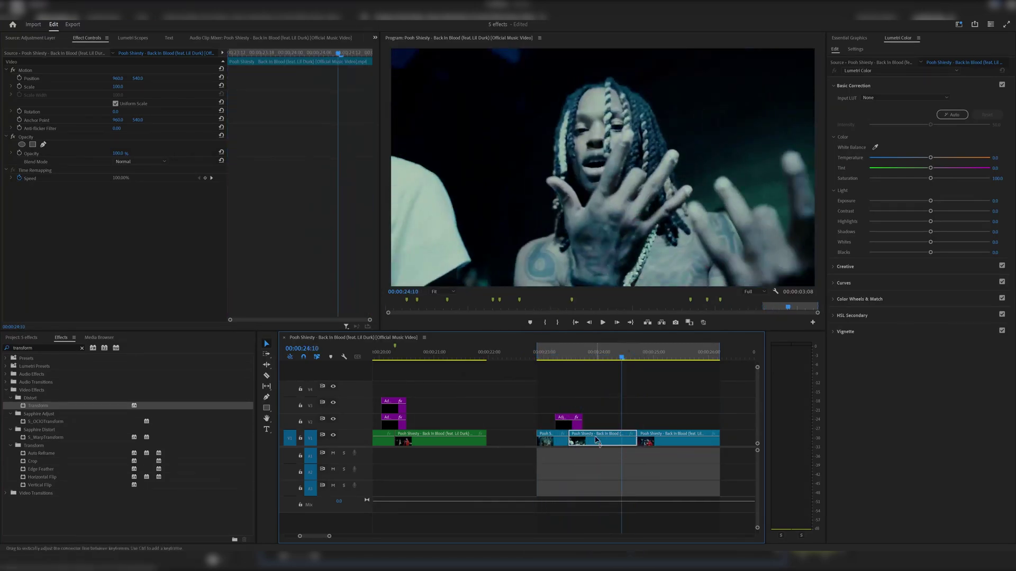
Cut the middle blue clip at the adjustment layer's end, delete the remainder, and move the last blue clip up to close the gap
{"action": "key", "text": "c"}
{"action": "left_click", "coordinate": [582, 437]}
{"action": "key", "text": "v"}
{"action": "left_click", "coordinate": [600, 440]}
{"action": "key", "text": "Delete"}
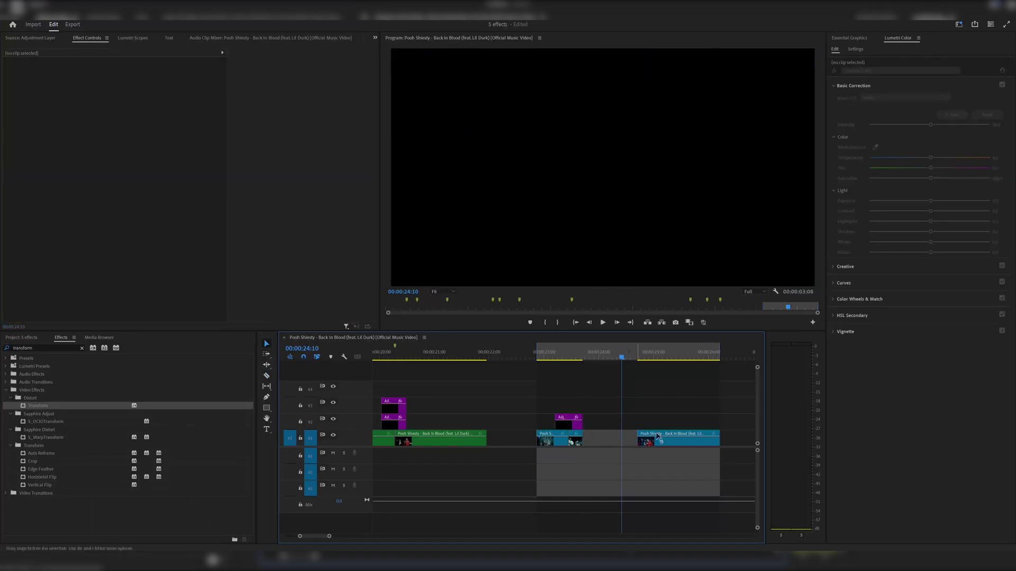
{"action": "left_click_drag", "start_coordinate": [678, 444], "coordinate": [622, 443]}
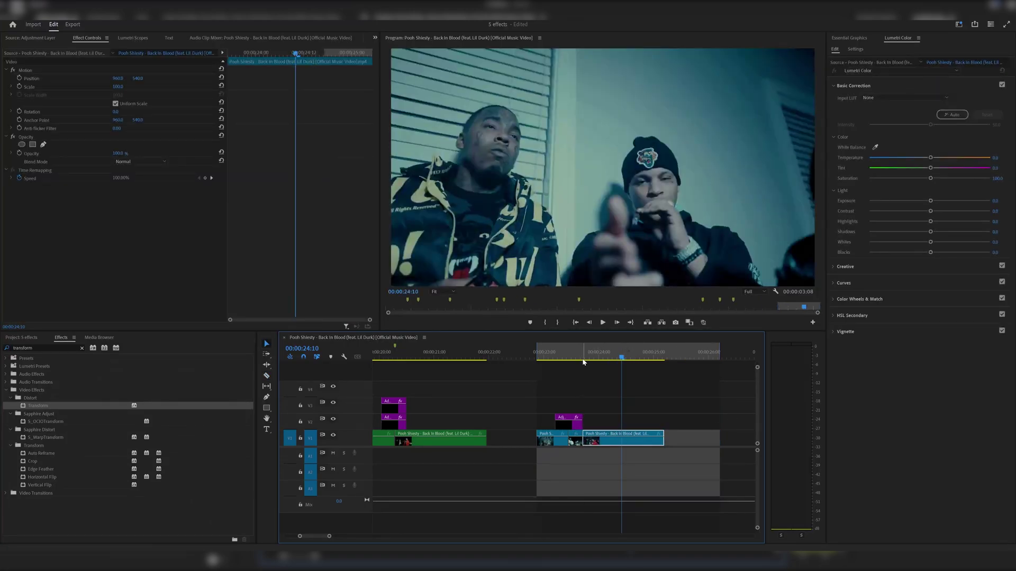
Preview the shortened blue clips and shift the slide transition's adjustment layer about three frames later
{"action": "left_click_drag", "start_coordinate": [582, 359], "coordinate": [523, 351]}
{"action": "key", "text": "space"}
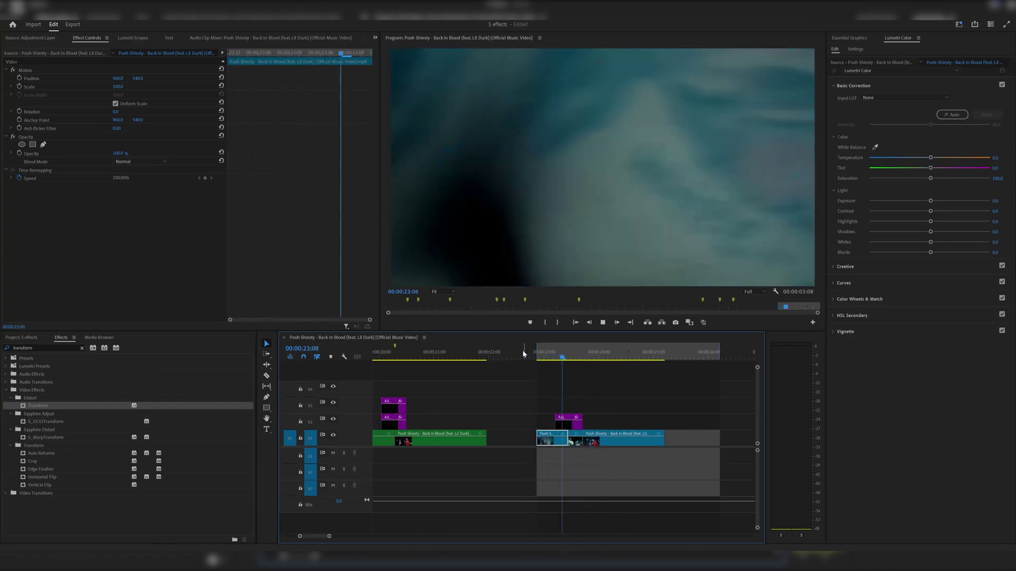
{"action": "key", "text": "space"}
{"action": "left_click", "coordinate": [568, 349]}
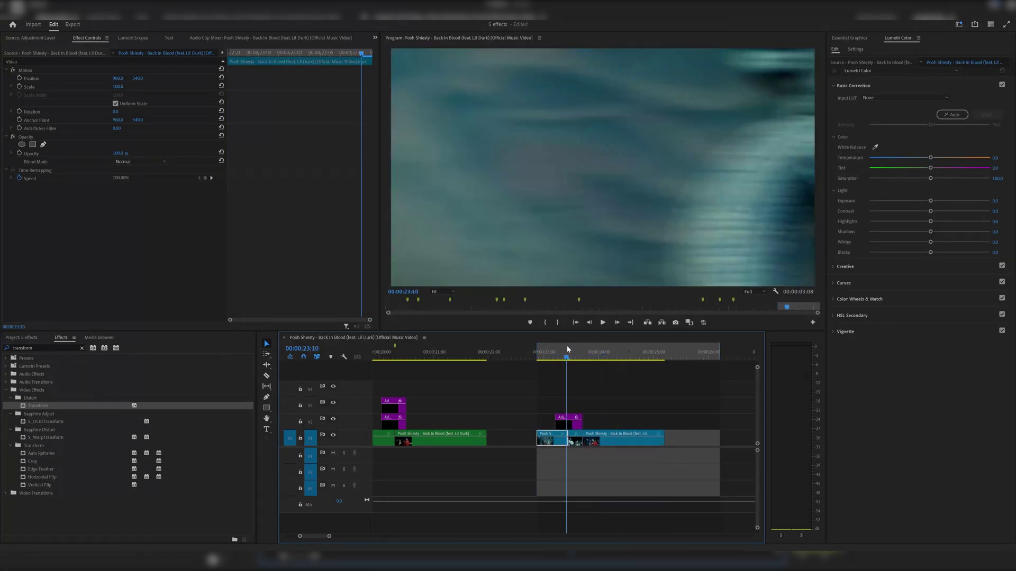
{"action": "left_click_drag", "start_coordinate": [576, 425], "coordinate": [581, 425]}
{"action": "key", "text": "space"}
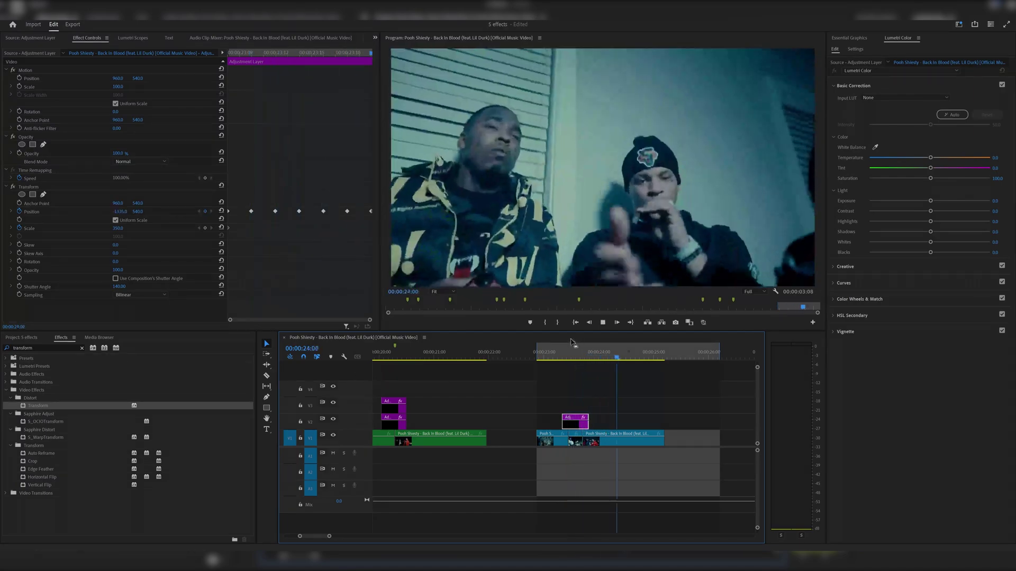
Replay the repositioned slide transition across both blue cuts to check its timing
{"action": "left_click", "coordinate": [558, 358]}
{"action": "key", "text": "space"}
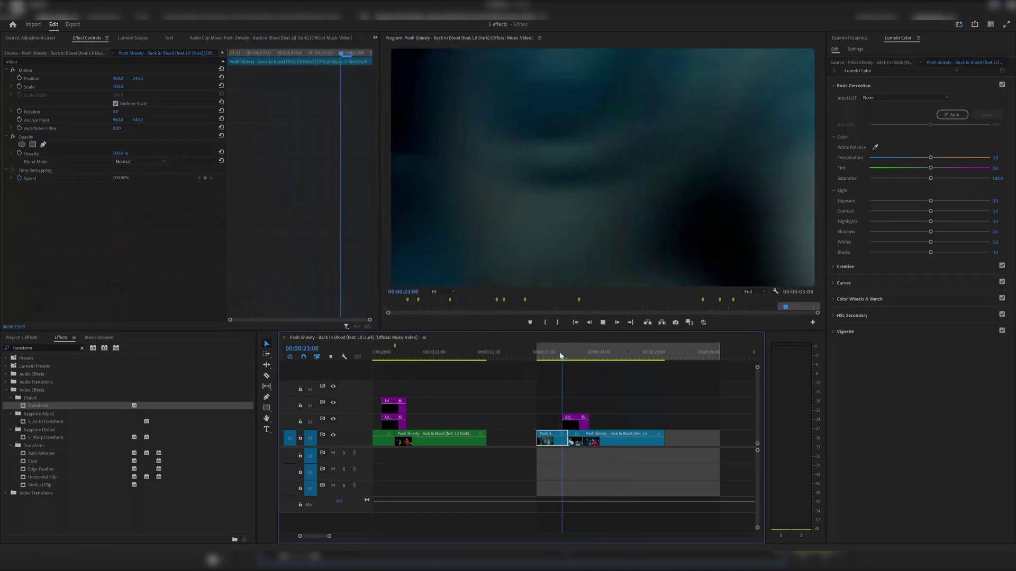
{"action": "left_click", "coordinate": [560, 356]}
{"action": "key", "text": "space"}
{"action": "key", "text": "space"}
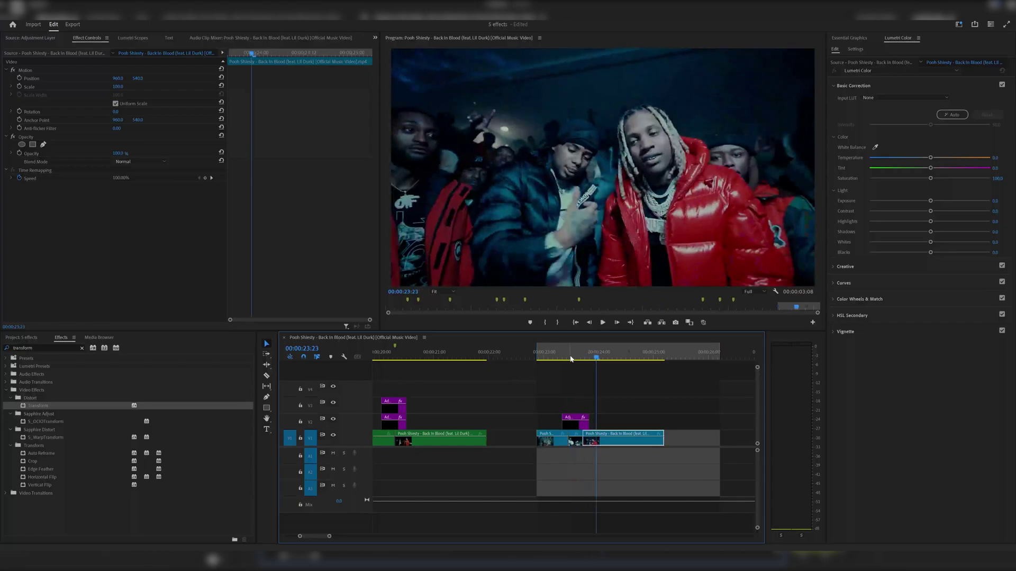
Search the effects for "blur" and apply Directional Blur to the slide transition's adjustment layer
{"action": "left_click", "coordinate": [565, 358]}
{"action": "left_click", "coordinate": [575, 422]}
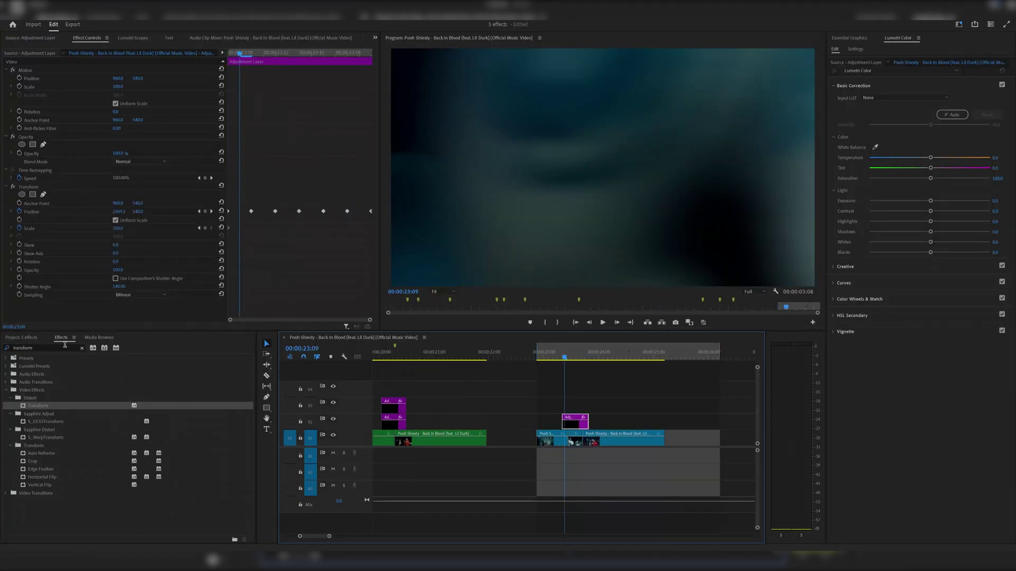
{"action": "left_click_drag", "start_coordinate": [65, 346], "coordinate": [1, 338]}
{"action": "key", "text": "BackSpace"}
{"action": "type", "text": "blur"}
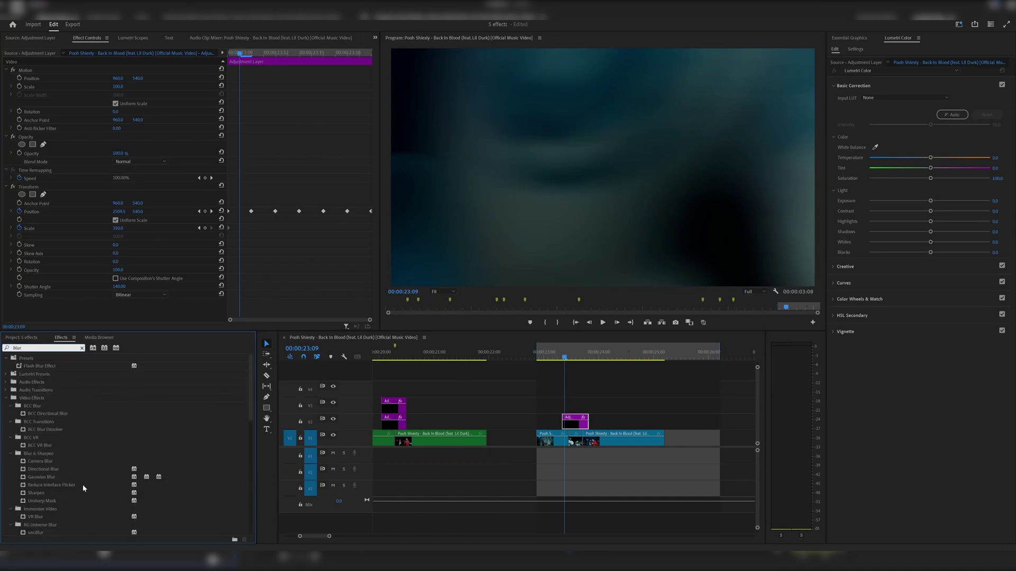
{"action": "left_click_drag", "start_coordinate": [44, 469], "coordinate": [577, 421]}
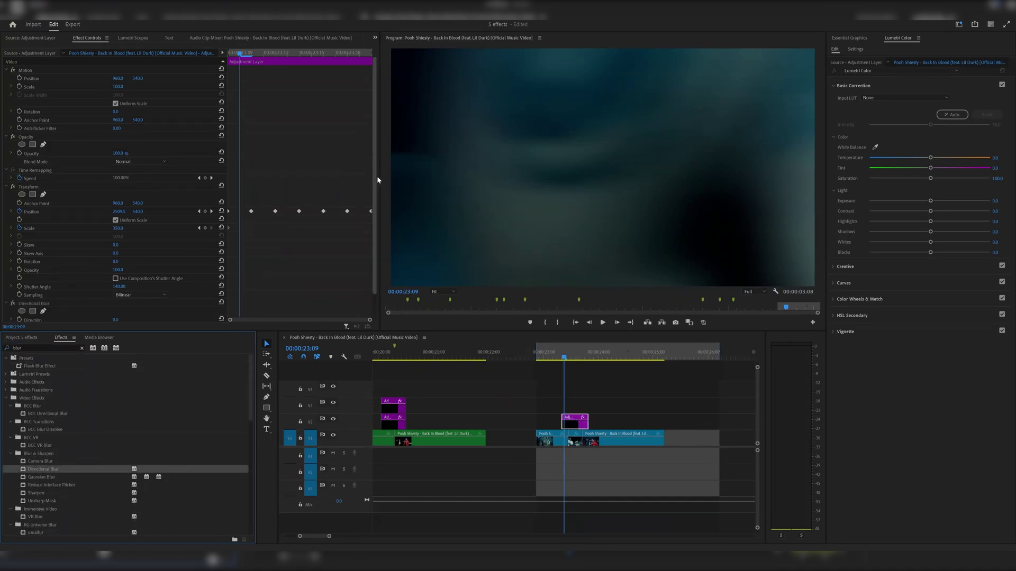
Set Directional Blur's Blur Length to about 70 and reduce Transform's Shutter Angle to 75
{"action": "left_click_drag", "start_coordinate": [376, 176], "coordinate": [376, 204]}
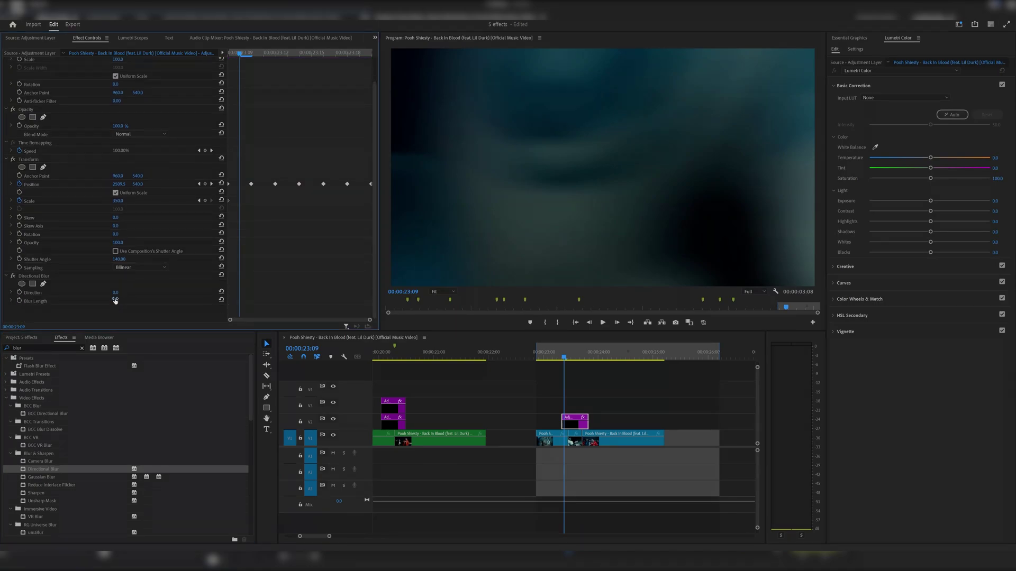
{"action": "left_click_drag", "start_coordinate": [115, 300], "coordinate": [134, 300]}
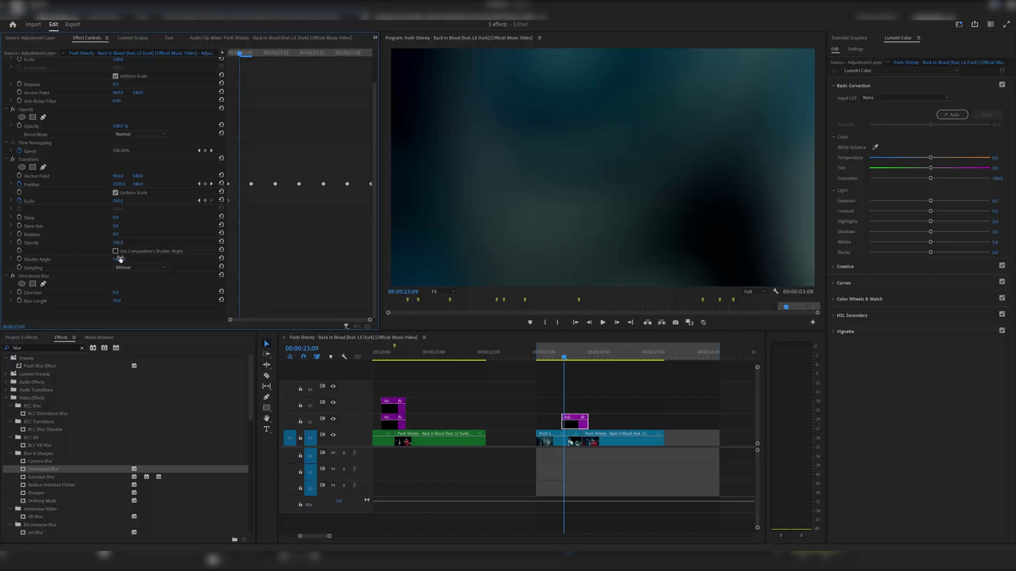
{"action": "left_click_drag", "start_coordinate": [118, 259], "coordinate": [87, 259]}
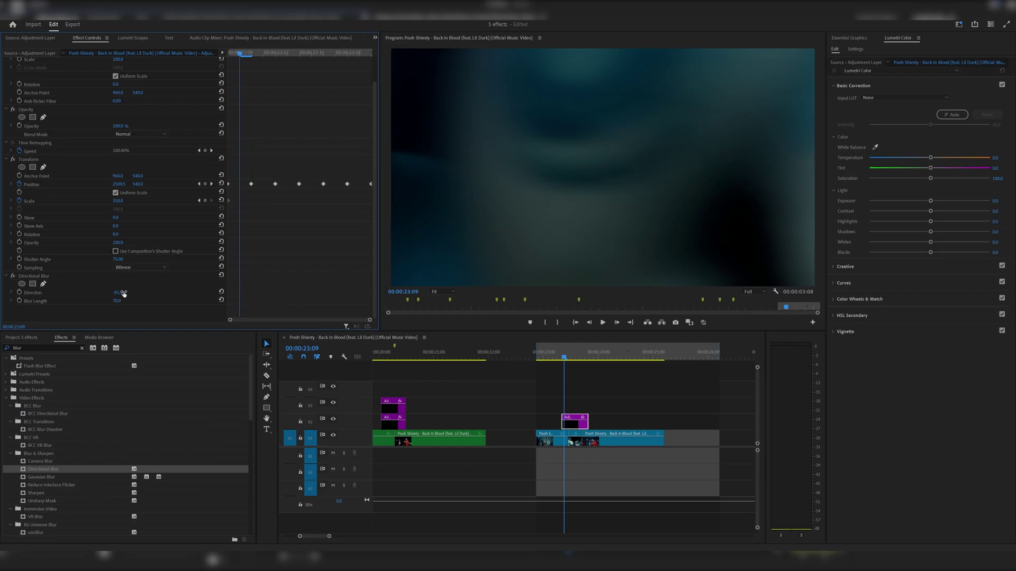
Play and scrub the slide transition to examine the directional blur over the blue cuts
{"action": "left_click", "coordinate": [558, 354]}
{"action": "key", "text": "space"}
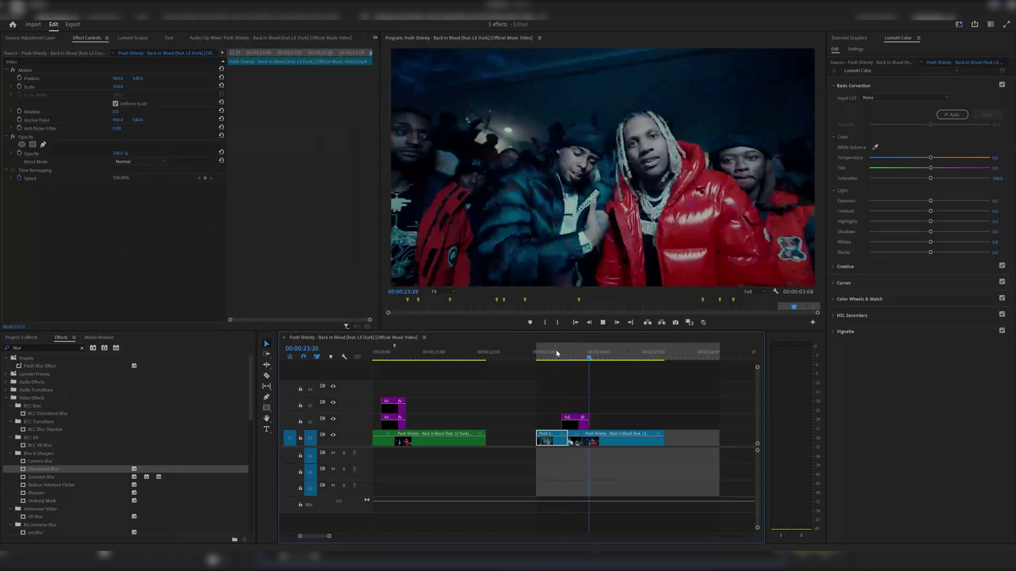
{"action": "key", "text": "space"}
{"action": "left_click", "coordinate": [572, 421]}
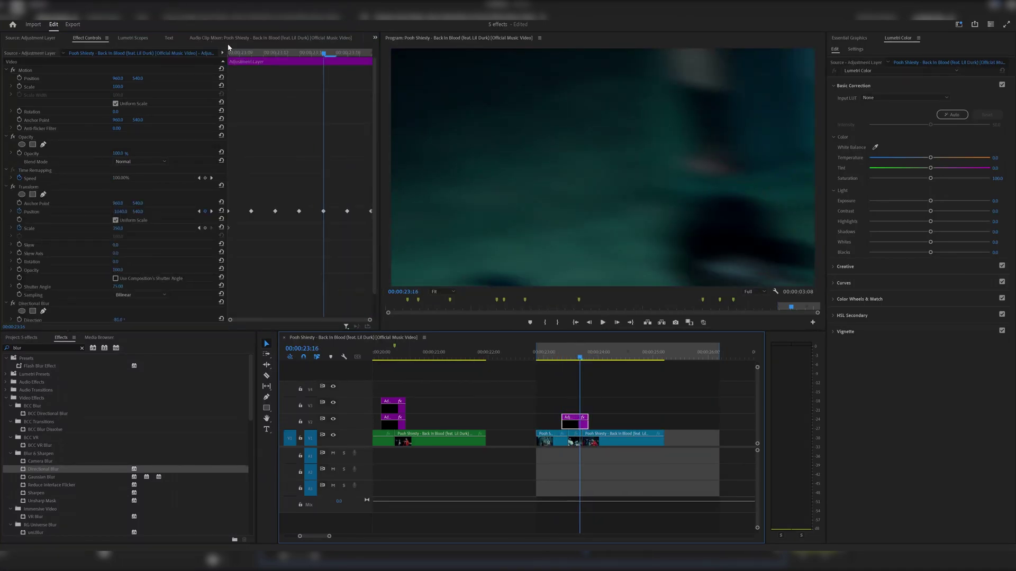
{"action": "left_click_drag", "start_coordinate": [229, 52], "coordinate": [247, 62]}
{"action": "left_click_drag", "start_coordinate": [608, 352], "coordinate": [543, 353]}
{"action": "key", "text": "space"}
{"action": "key", "text": "space"}
Place two copies of the green clips' flash adjustment layer on V3 around the blue cuts and preview them
{"action": "key", "text": "minus"}
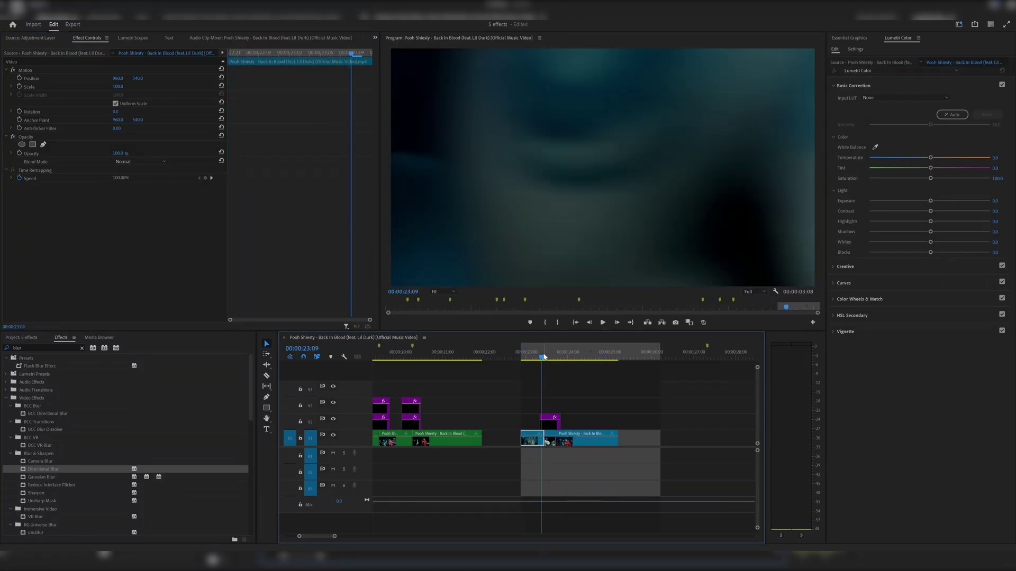
{"action": "left_click_drag", "start_coordinate": [413, 414], "coordinate": [541, 409]}
{"action": "left_click", "coordinate": [523, 358]}
{"action": "key", "text": "space"}
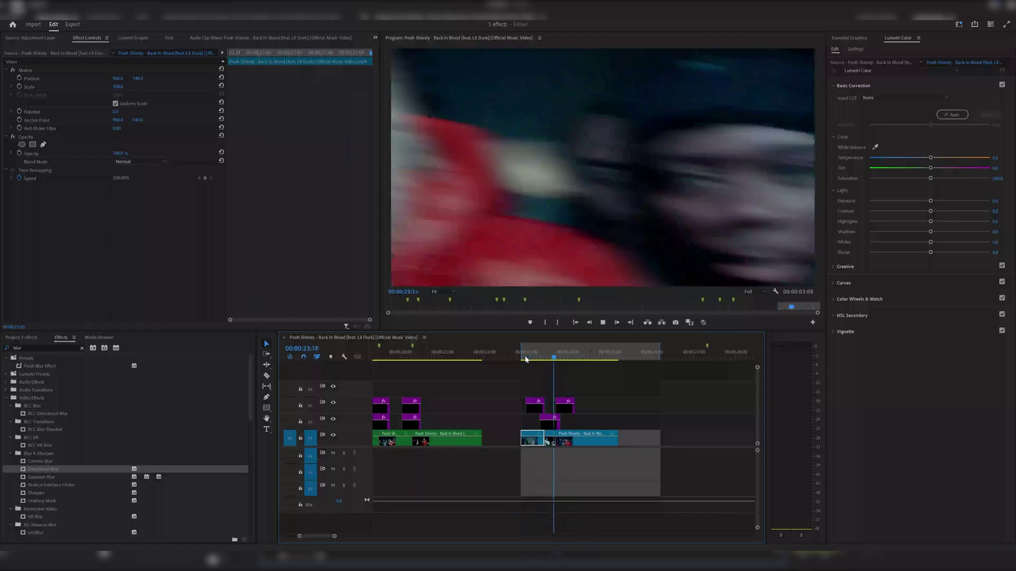
{"action": "left_click", "coordinate": [525, 360]}
{"action": "key", "text": "space"}
{"action": "key", "text": "space"}
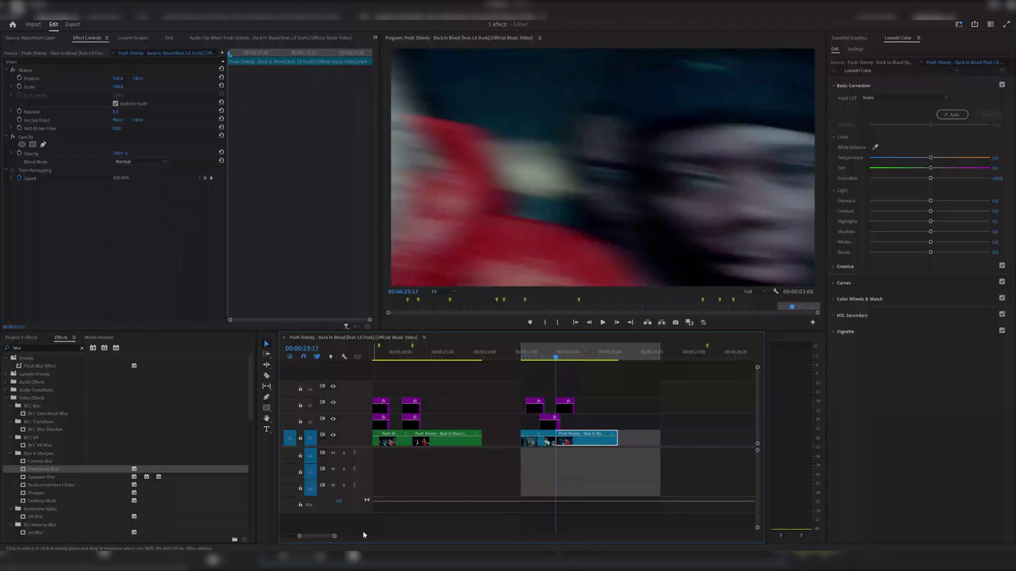
Move the first flash adjustment layer above the blue clips up to V4 and play back the flashes
{"action": "left_click_drag", "start_coordinate": [336, 538], "coordinate": [315, 536]}
{"action": "left_click_drag", "start_coordinate": [479, 408], "coordinate": [495, 392]}
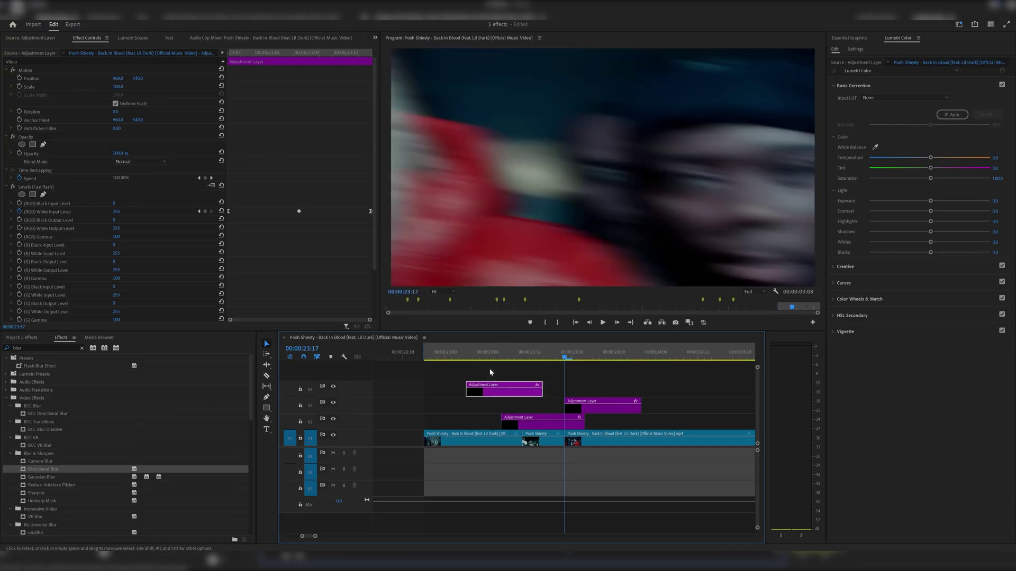
{"action": "left_click", "coordinate": [459, 357]}
{"action": "key", "text": "space"}
{"action": "key", "text": "space"}
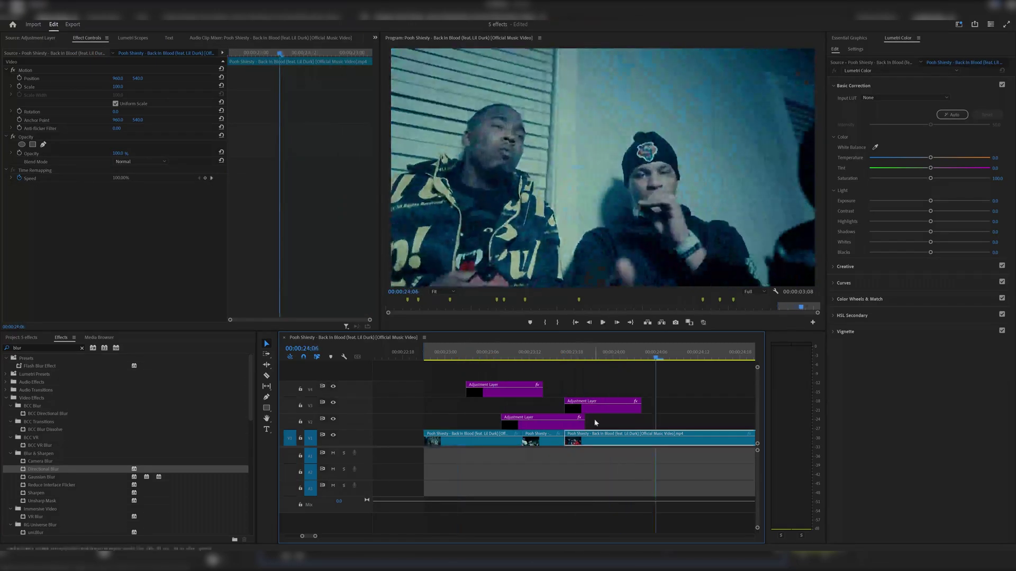
Move the second flash adjustment layer up to V4, slightly later over the last blue clip, and replay the transition
{"action": "left_click_drag", "start_coordinate": [612, 412], "coordinate": [614, 395]}
{"action": "key", "text": "space"}
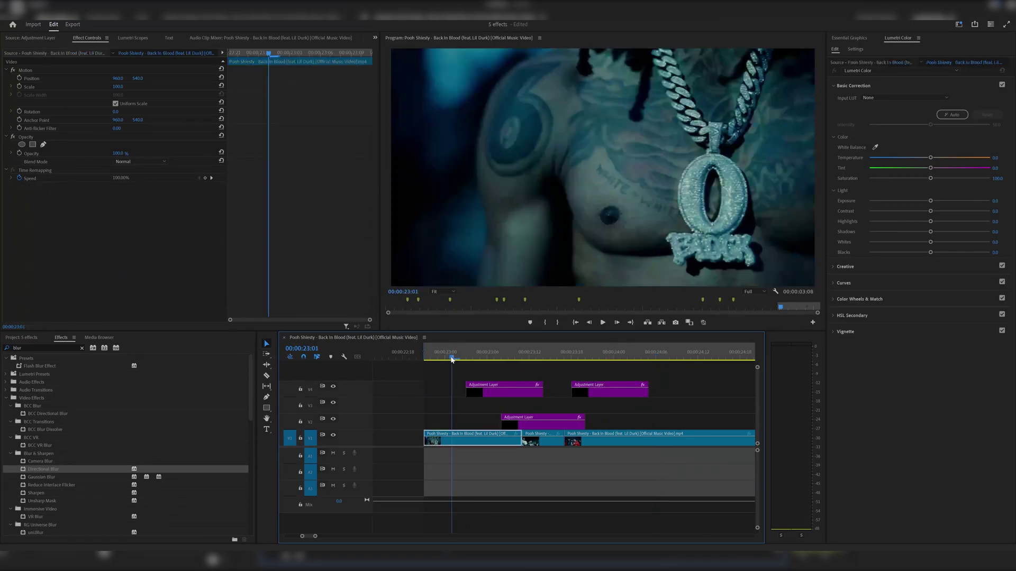
{"action": "left_click", "coordinate": [452, 360]}
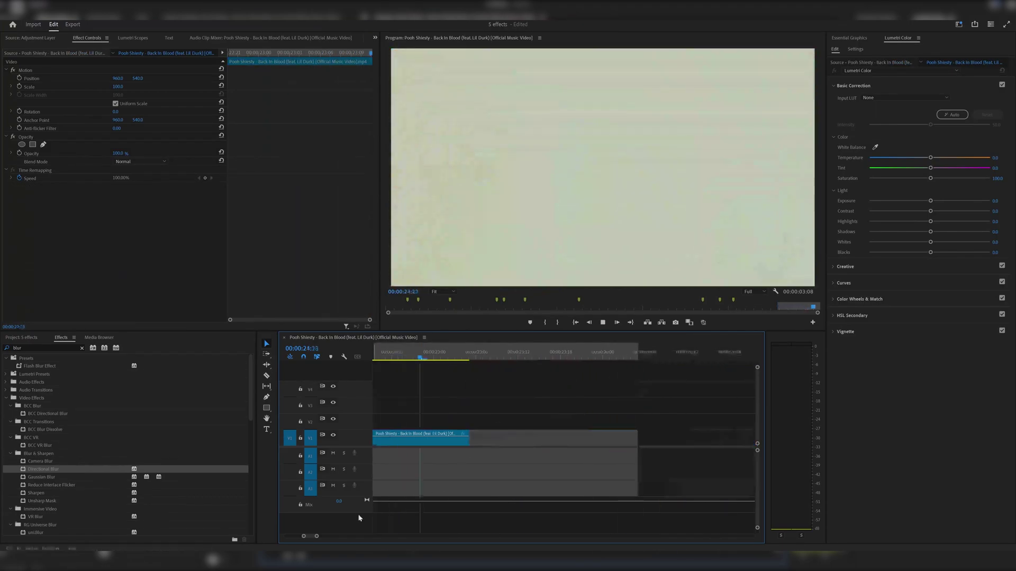
Show the whole edit in the timeline and extend the sequence's In point back to its start
{"action": "mouse_move", "coordinate": [316, 536]}
{"action": "left_mouse_down"}
{"action": "mouse_move", "coordinate": [357, 534]}
{"action": "mouse_move", "coordinate": [329, 533]}
{"action": "left_mouse_up"}
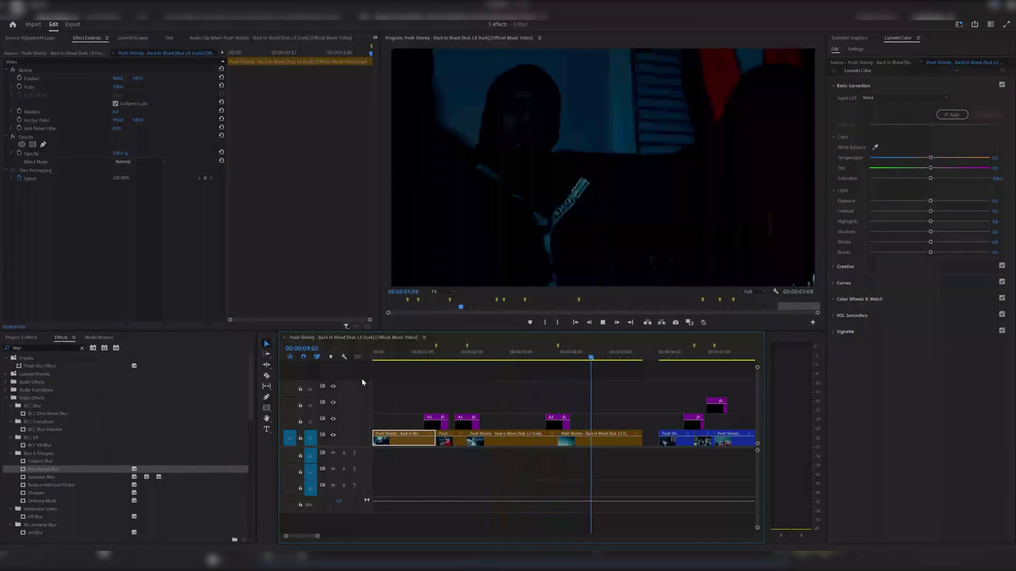
{"action": "key", "text": "space"}
{"action": "left_click_drag", "start_coordinate": [318, 537], "coordinate": [438, 530]}
{"action": "left_click_drag", "start_coordinate": [651, 349], "coordinate": [373, 350]}
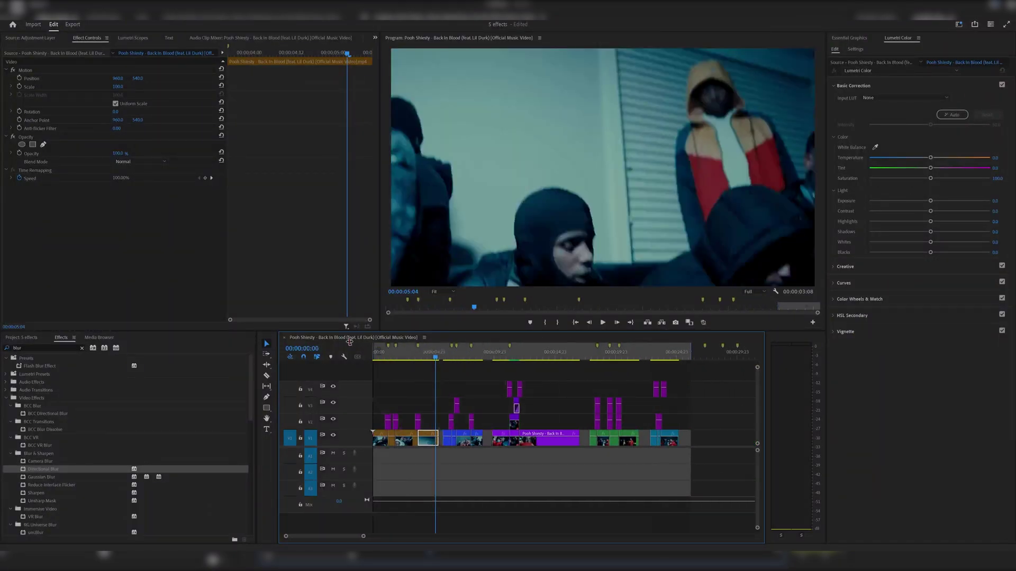